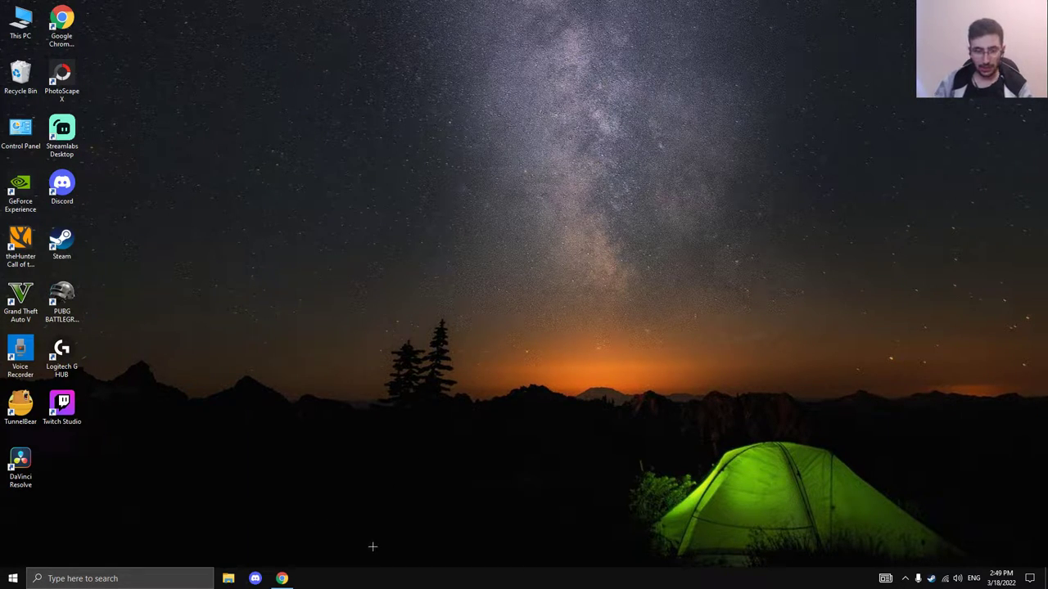
# Bring up the streamer's Twitch channel page in Chrome, highlight the channel name, and return to the desktop.
pyautogui.click(282, 579)
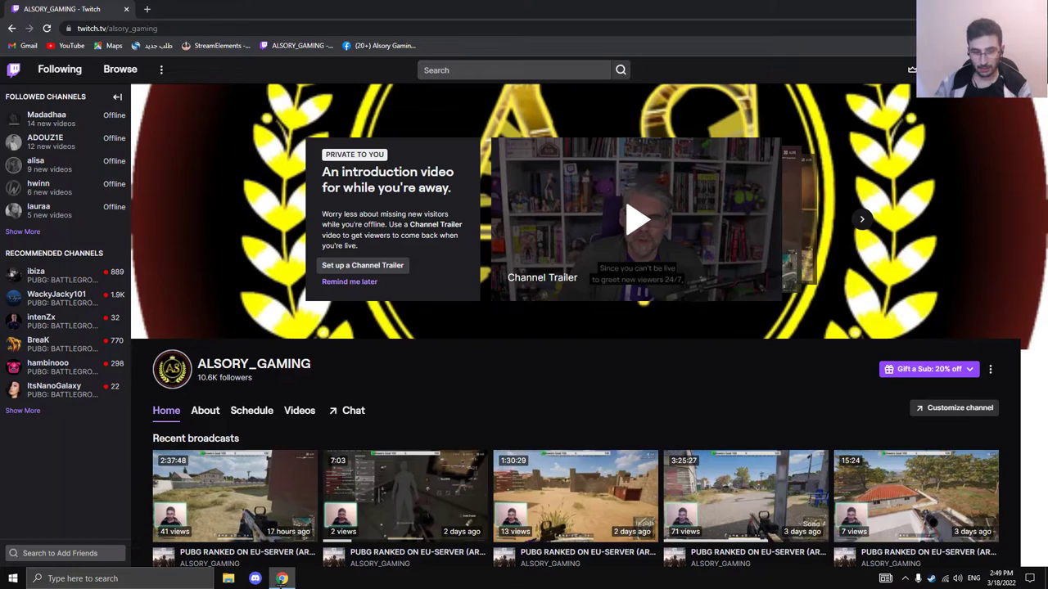
pyautogui.moveTo(318, 362); pyautogui.dragTo(190, 361)
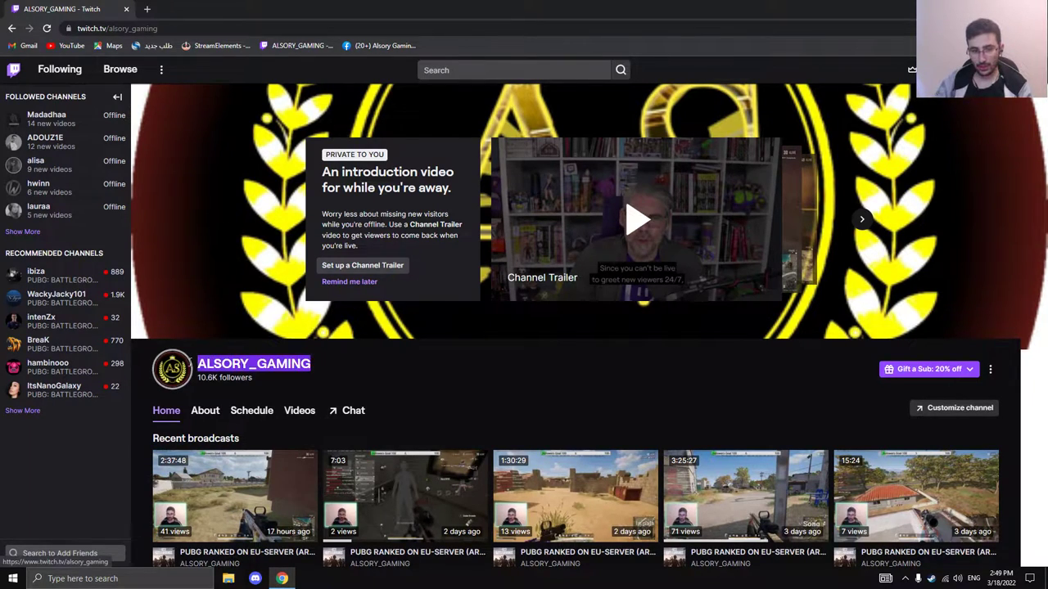
pyautogui.click(319, 360)
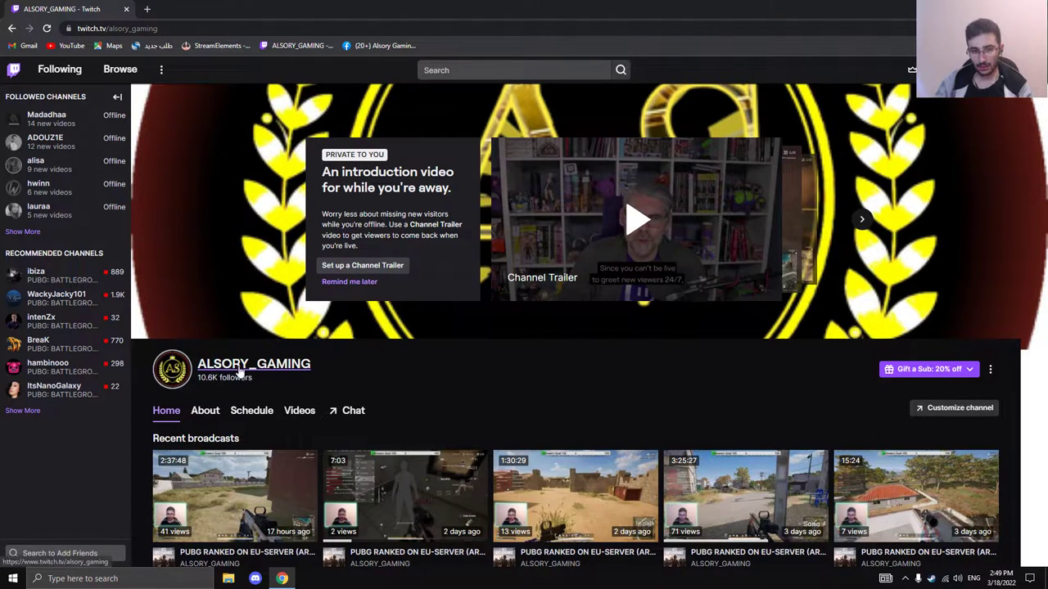
pyautogui.moveTo(193, 364); pyautogui.dragTo(329, 360)
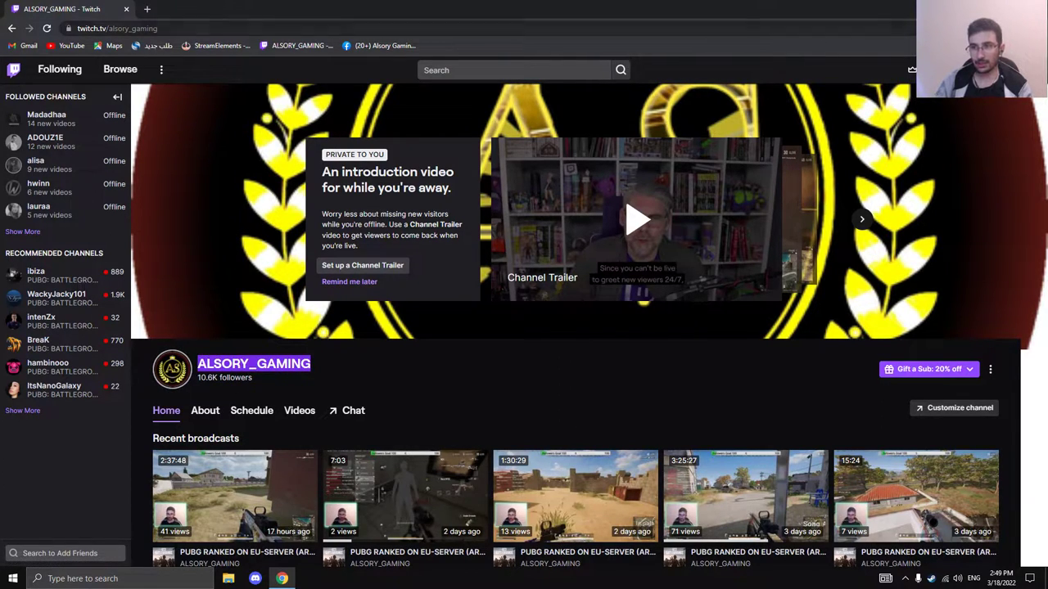
pyautogui.click(282, 577)
pyautogui.rightClick(283, 281)
pyautogui.rightClick(291, 296)
pyautogui.rightClick(298, 306)
pyautogui.rightClick(296, 319)
pyautogui.rightClick(296, 325)
pyautogui.click(370, 357)
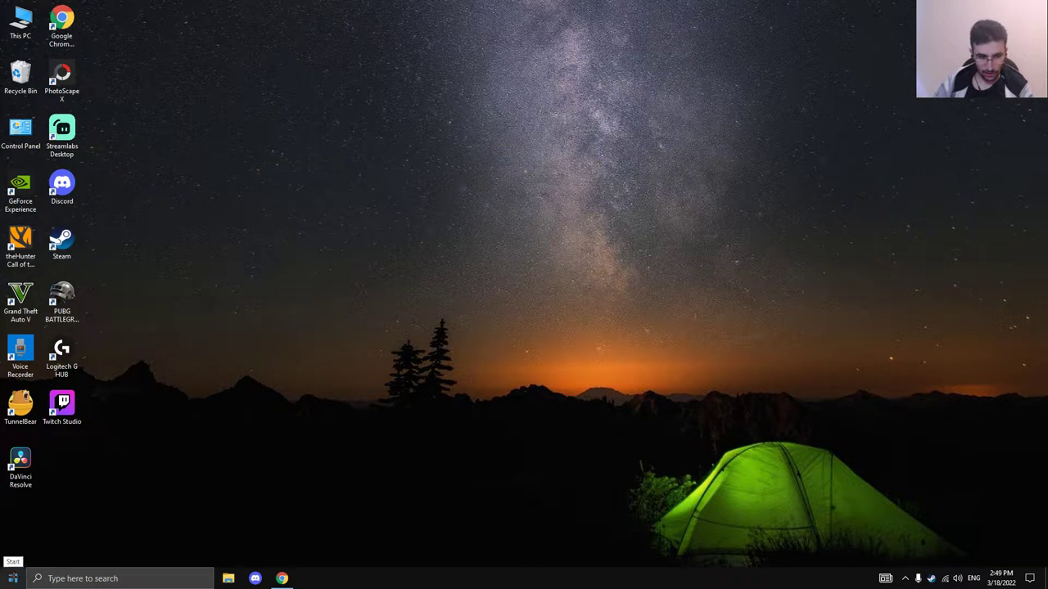
pyautogui.rightClick(13, 578)
pyautogui.click(40, 522)
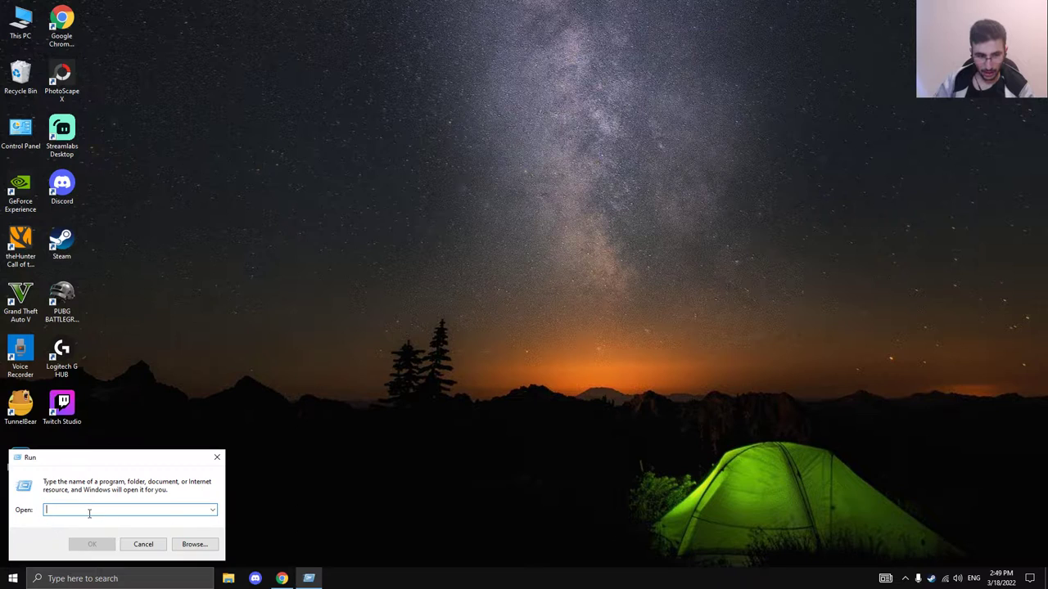
pyautogui.click(217, 457)
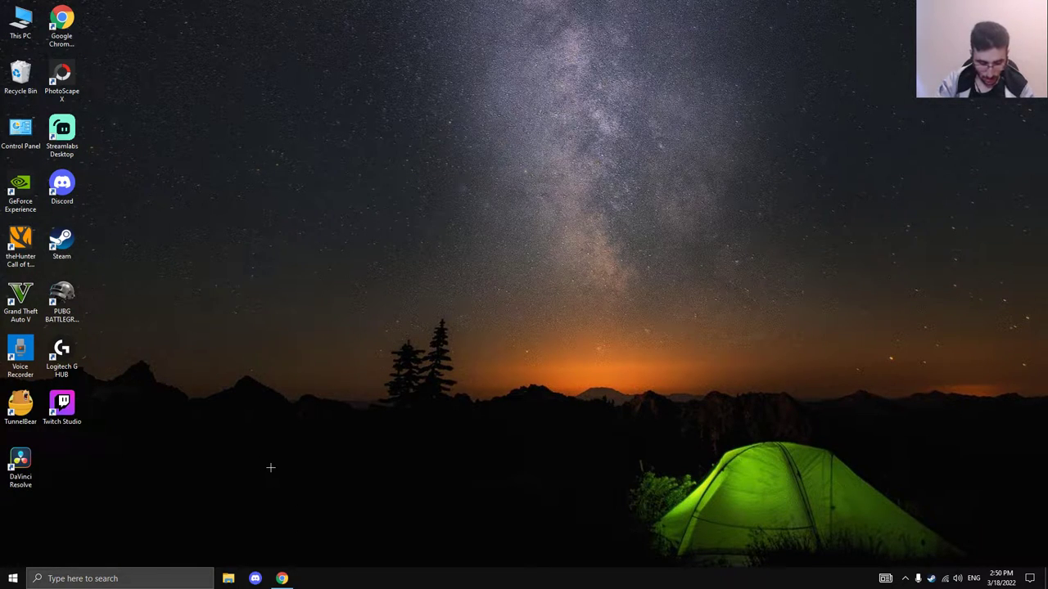
# Run msconfig, try the Normal startup and Selective startup options in System Configuration, and discard the changes.
pyautogui.press('super+r')
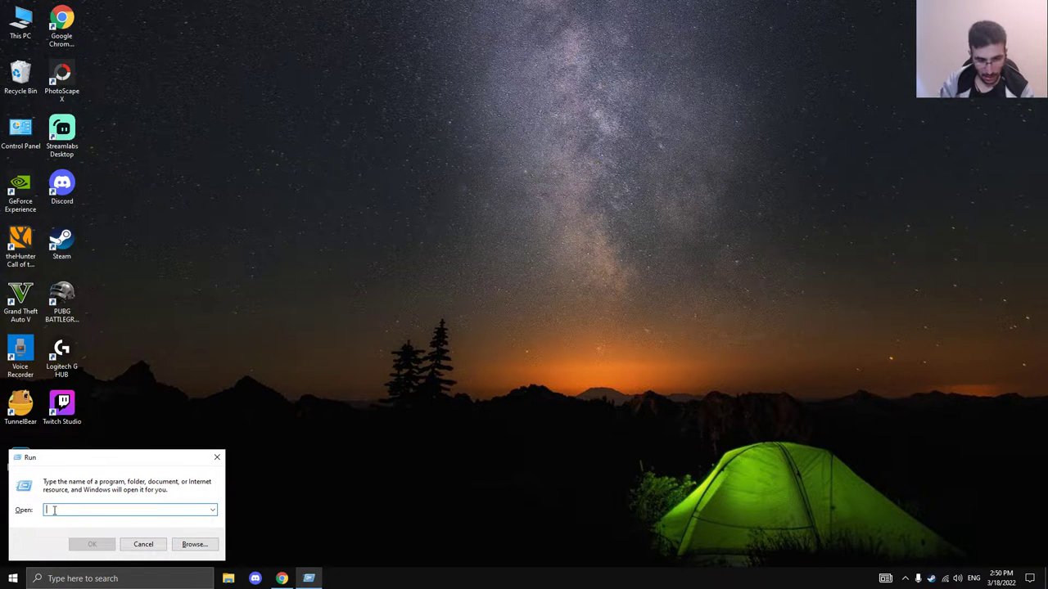
pyautogui.write('msconfig')
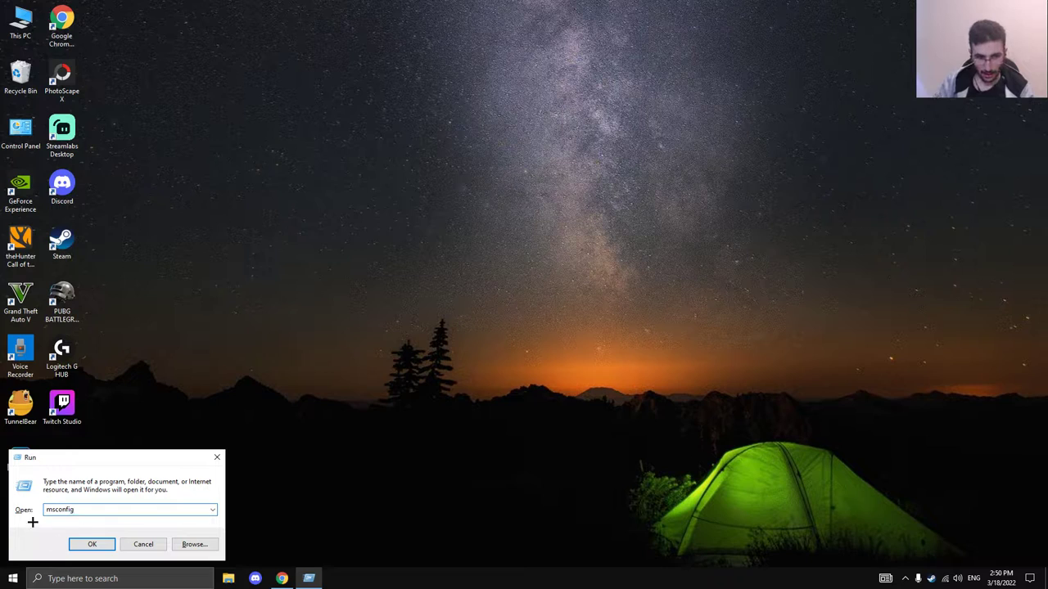
pyautogui.click(93, 546)
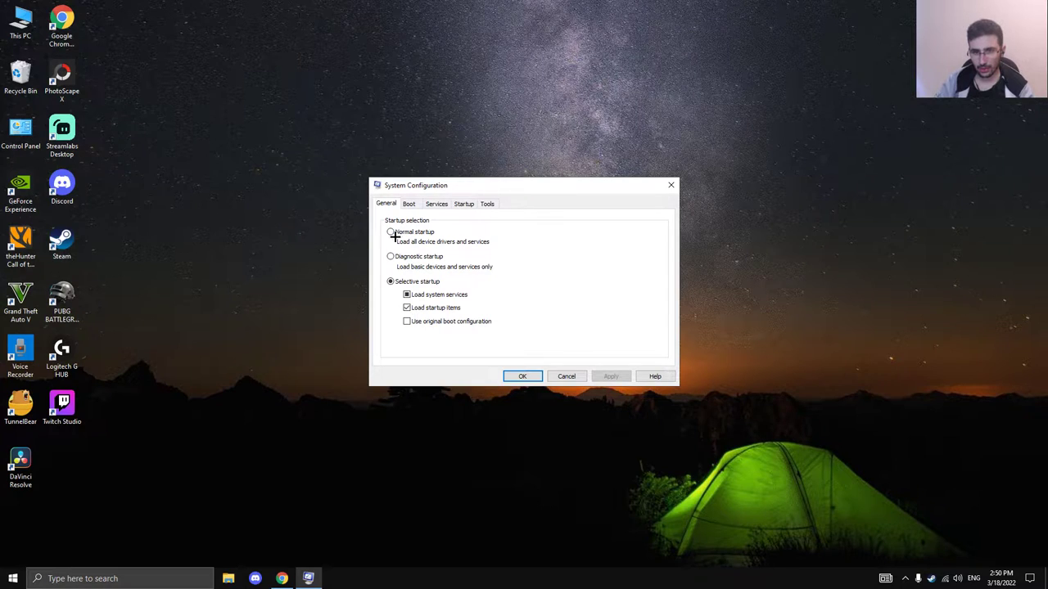
pyautogui.click(391, 231)
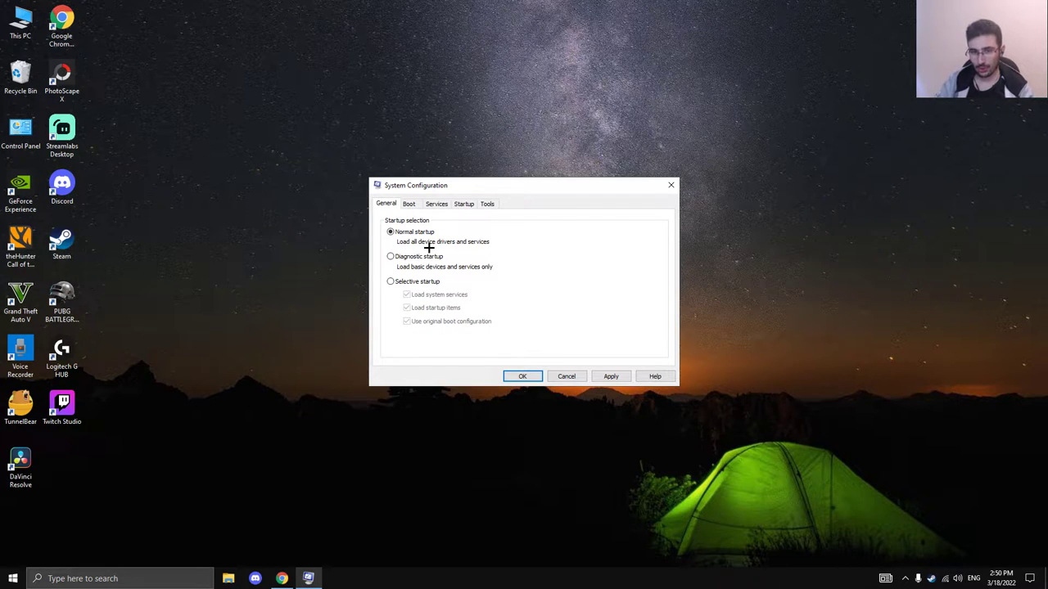
pyautogui.click(390, 281)
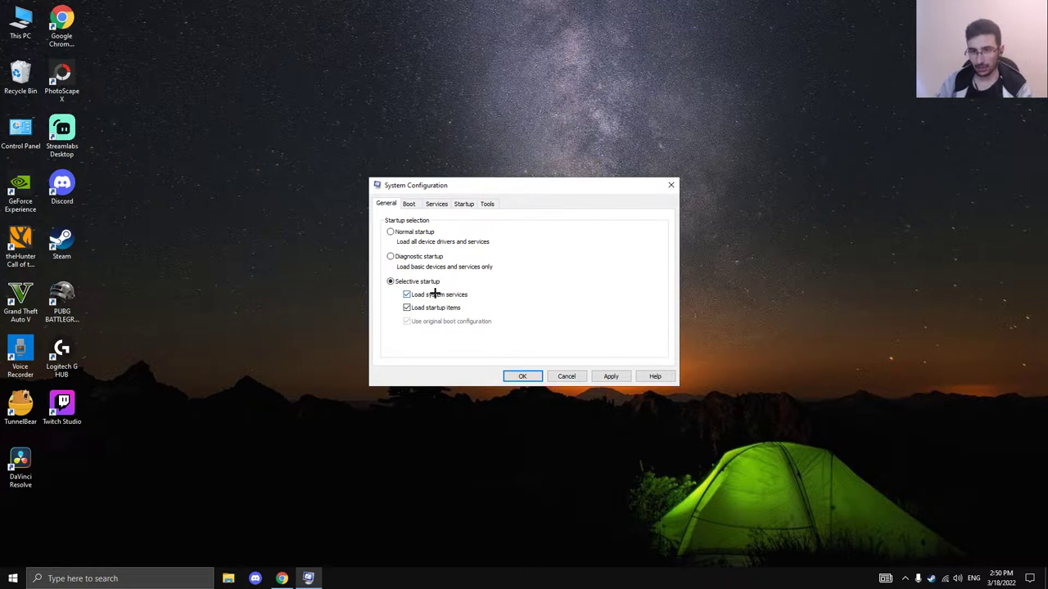
pyautogui.click(555, 377)
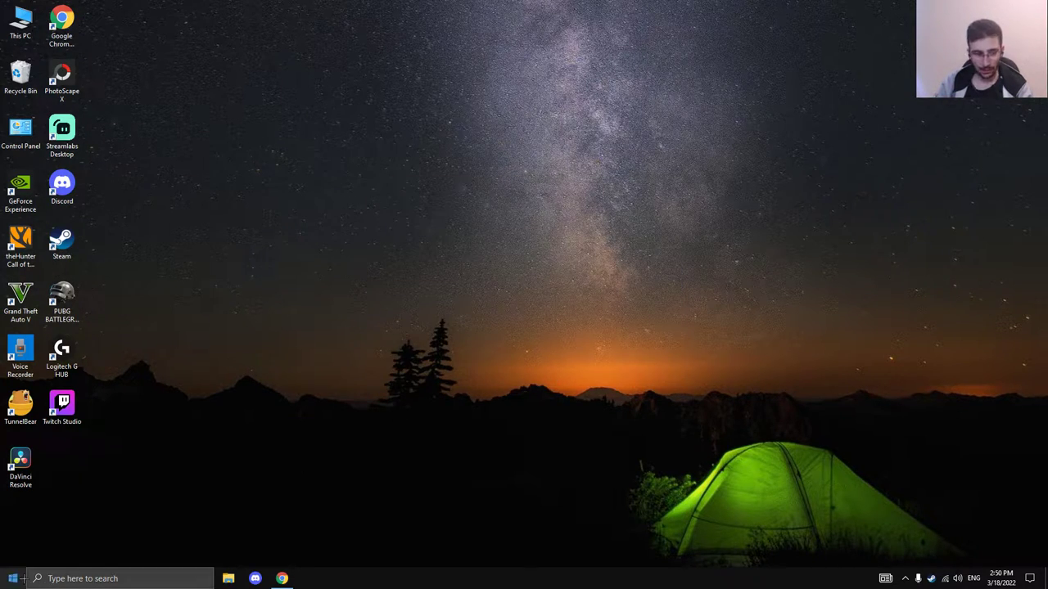
# Run msconfig again and open the advanced boot options for the Windows 10 entry.
pyautogui.press('super+r')
pyautogui.write('msconfig')
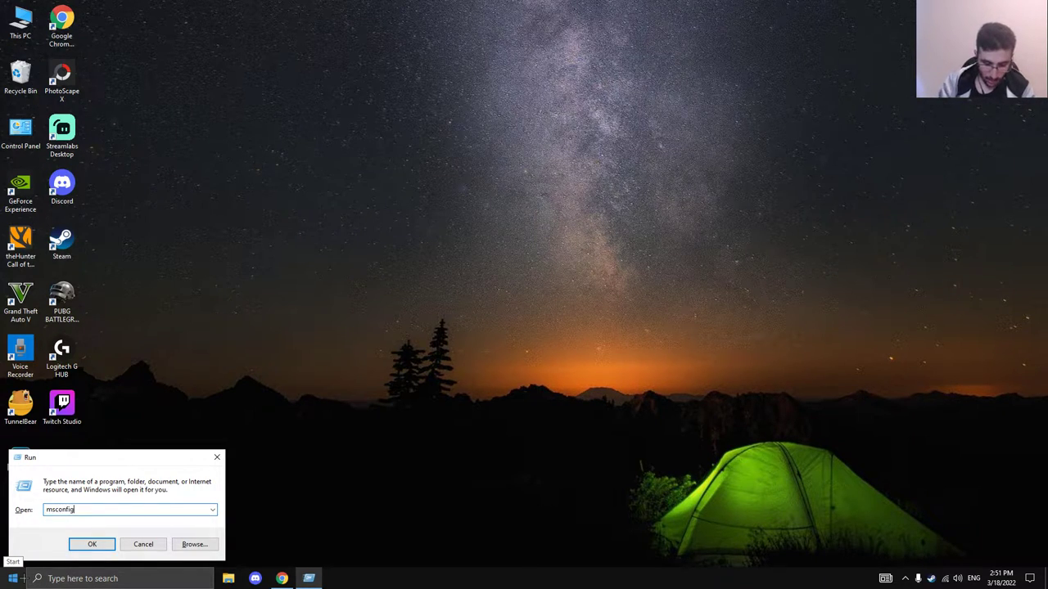
pyautogui.press('Return')
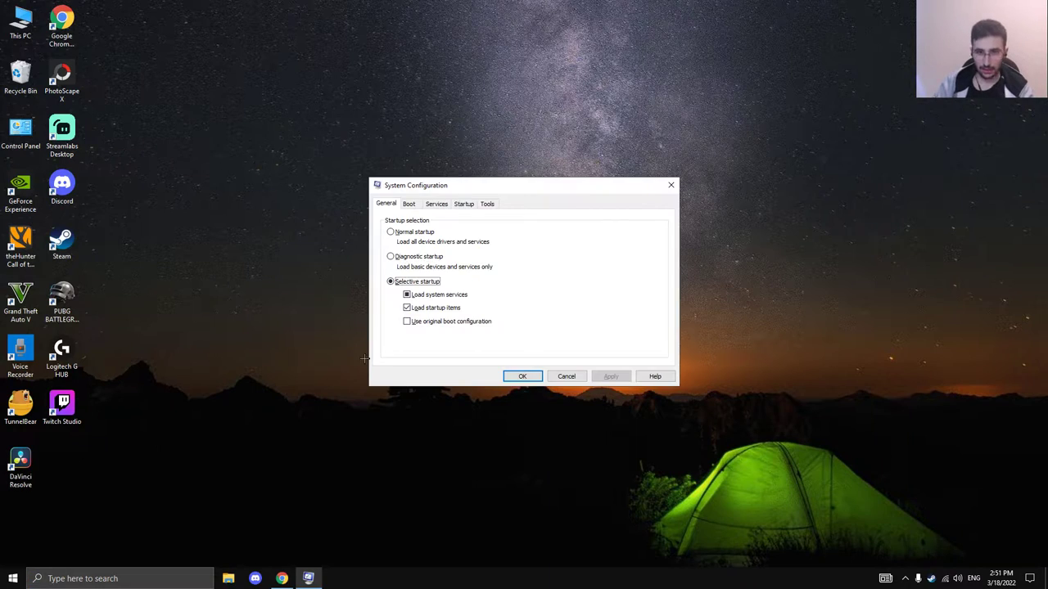
pyautogui.click(410, 205)
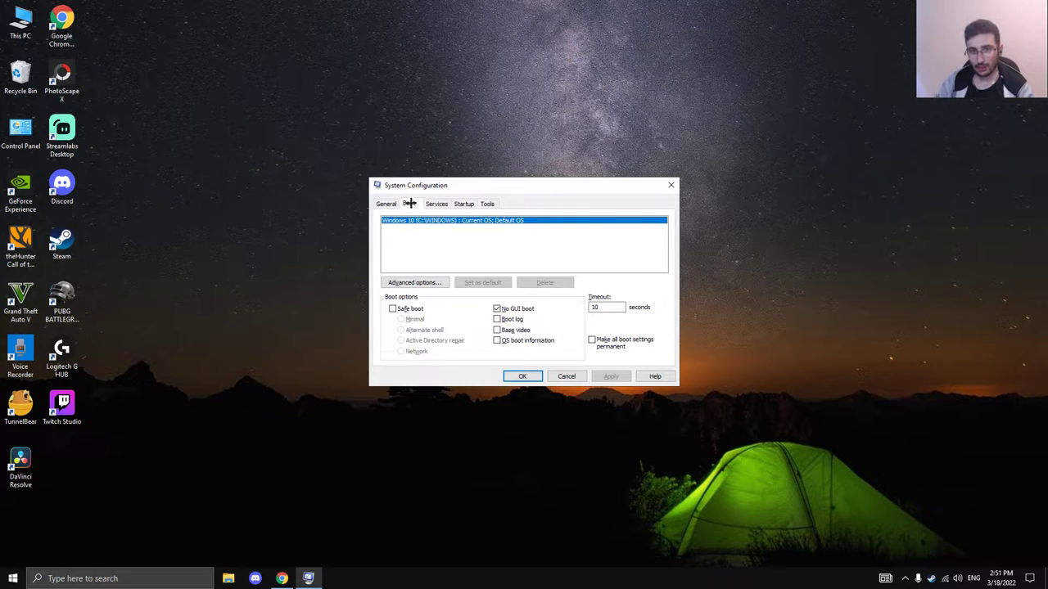
pyautogui.click(417, 282)
pyautogui.moveTo(512, 190); pyautogui.dragTo(524, 69)
# Enable the Number of processors boot option and set it to 8.
pyautogui.click(415, 90)
pyautogui.click(415, 90)
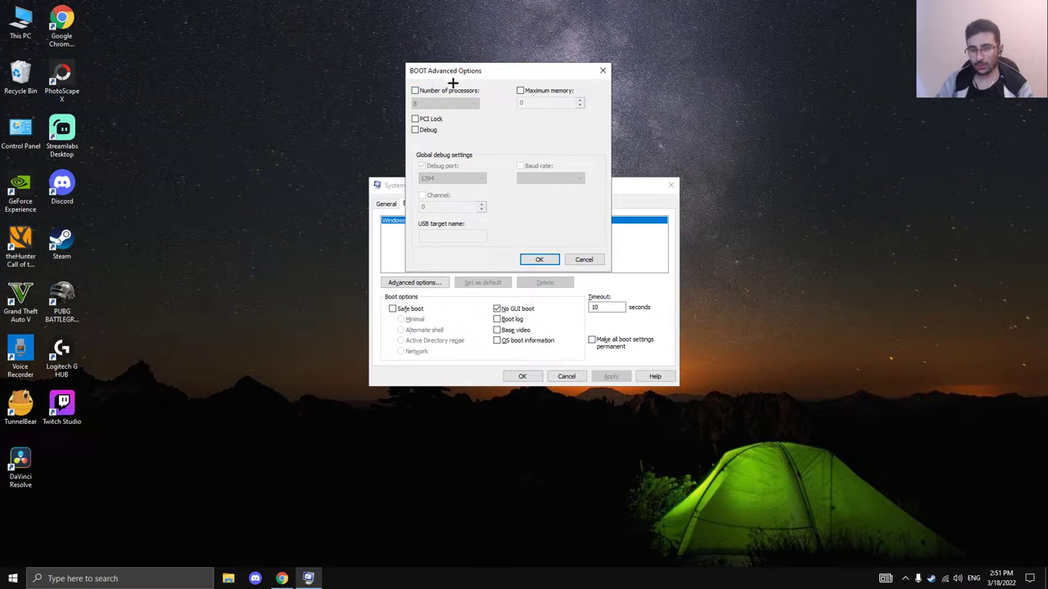
pyautogui.click(415, 90)
pyautogui.click(435, 101)
pyautogui.click(429, 111)
pyautogui.click(416, 90)
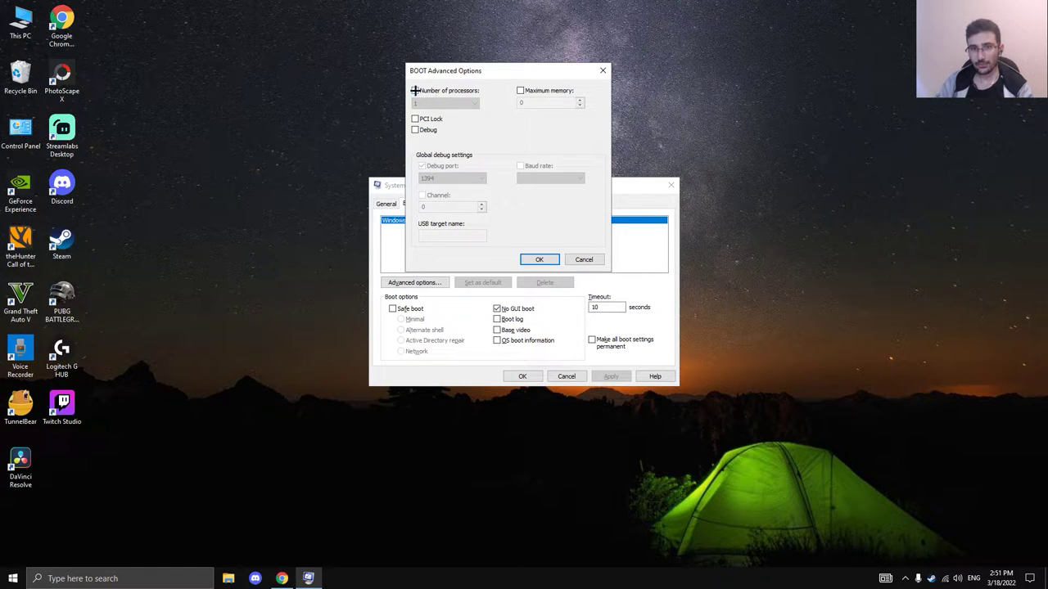
pyautogui.click(415, 90)
pyautogui.click(440, 103)
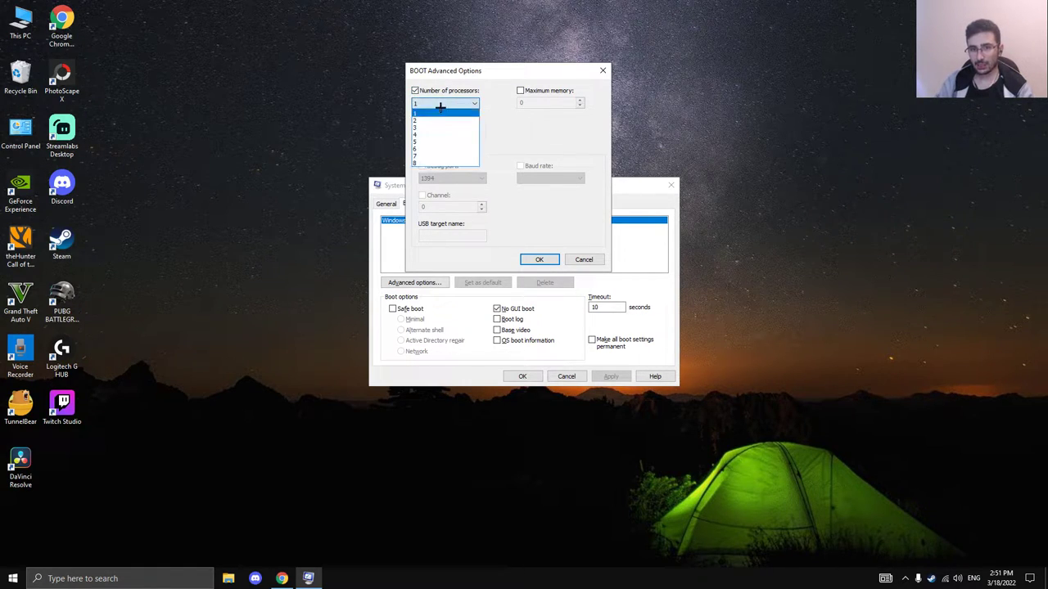
pyautogui.click(426, 162)
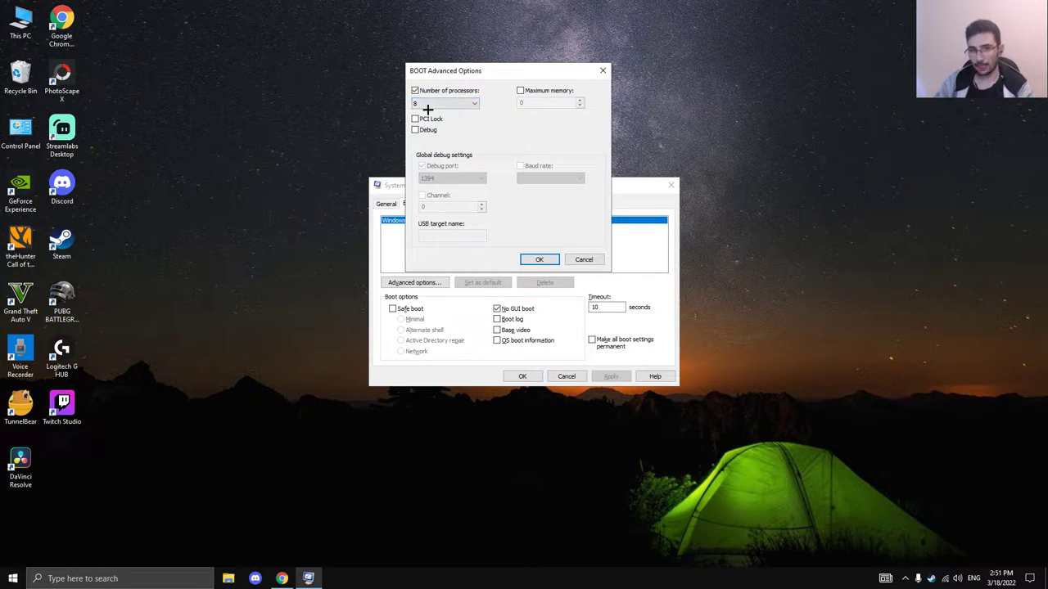
# Toggle the Number of processors option off and on repeatedly, leaving it enabled at 1.
pyautogui.click(430, 103)
pyautogui.click(415, 91)
pyautogui.click(415, 91)
pyautogui.click(415, 91)
pyautogui.click(425, 103)
pyautogui.click(415, 92)
pyautogui.click(415, 92)
pyautogui.click(415, 91)
pyautogui.click(418, 103)
pyautogui.click(415, 91)
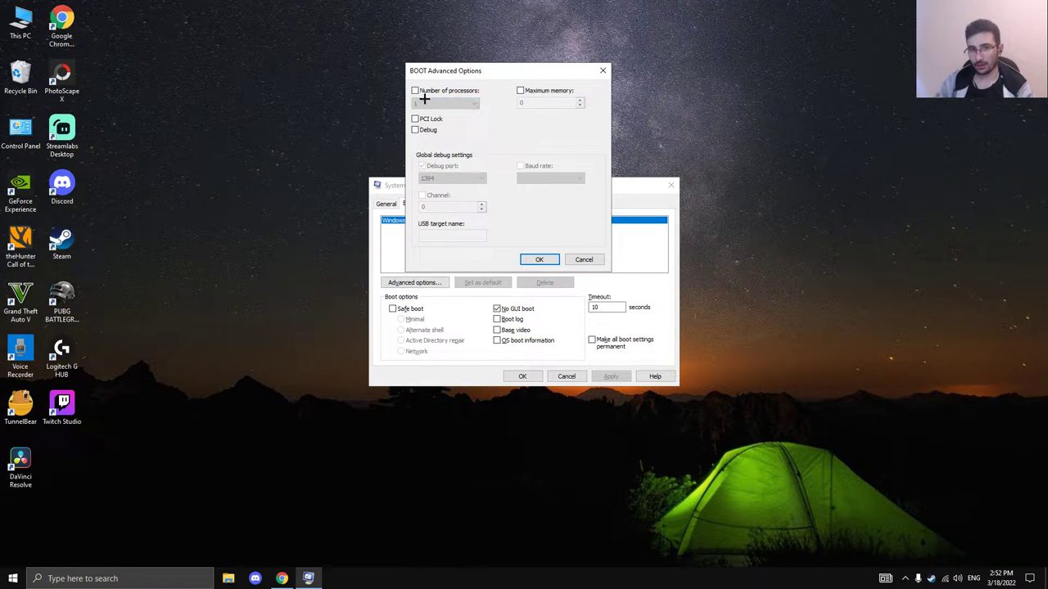
pyautogui.click(415, 91)
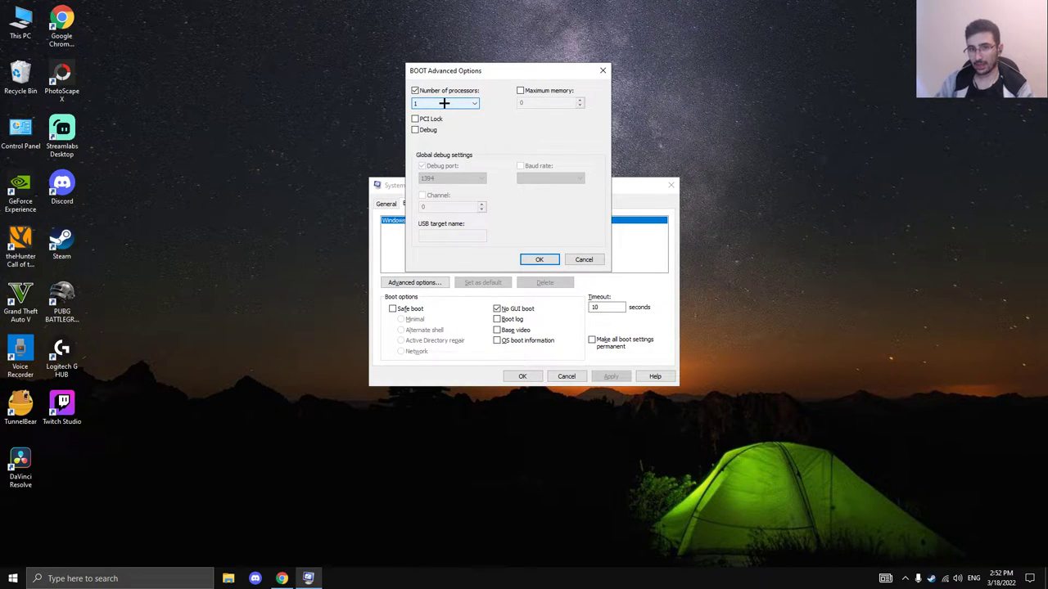
# Choose 8 as the number of boot processors, and cancel both the advanced options and System Configuration.
pyautogui.click(444, 104)
pyautogui.click(431, 103)
pyautogui.click(431, 102)
pyautogui.click(440, 159)
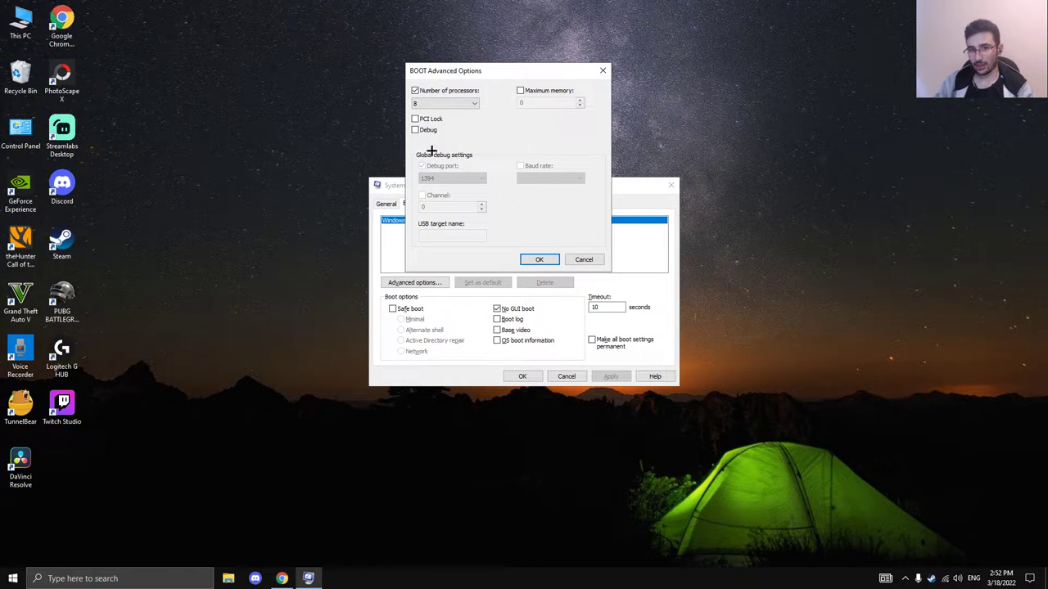
pyautogui.click(447, 103)
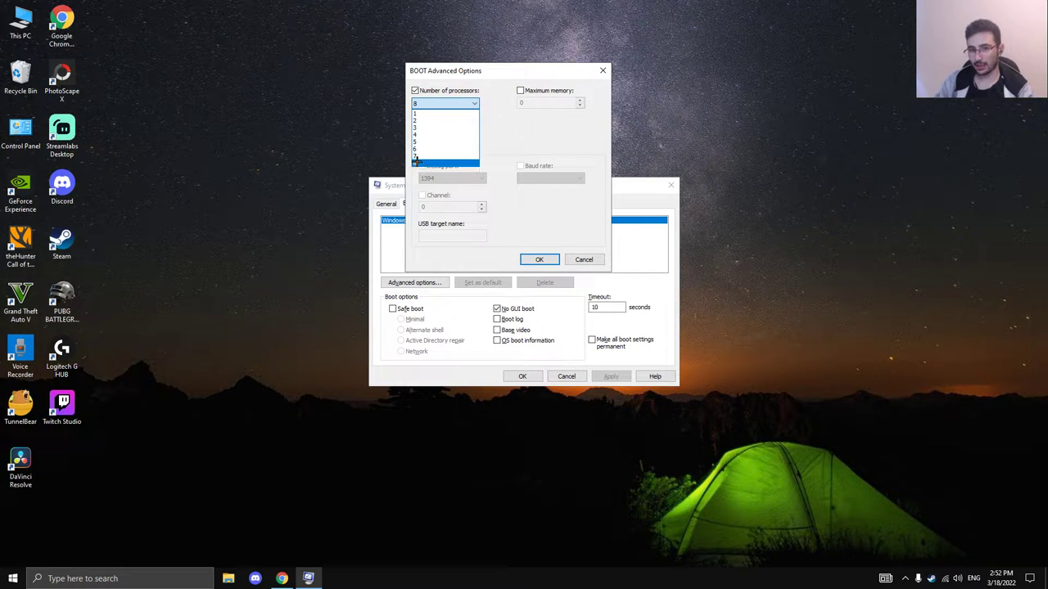
pyautogui.click(415, 161)
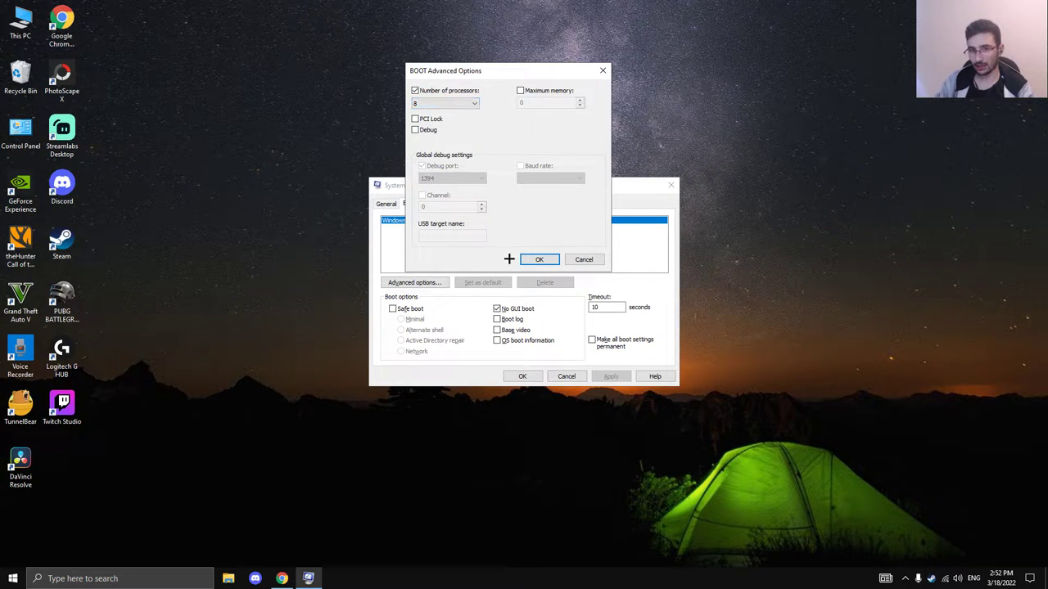
pyautogui.click(582, 259)
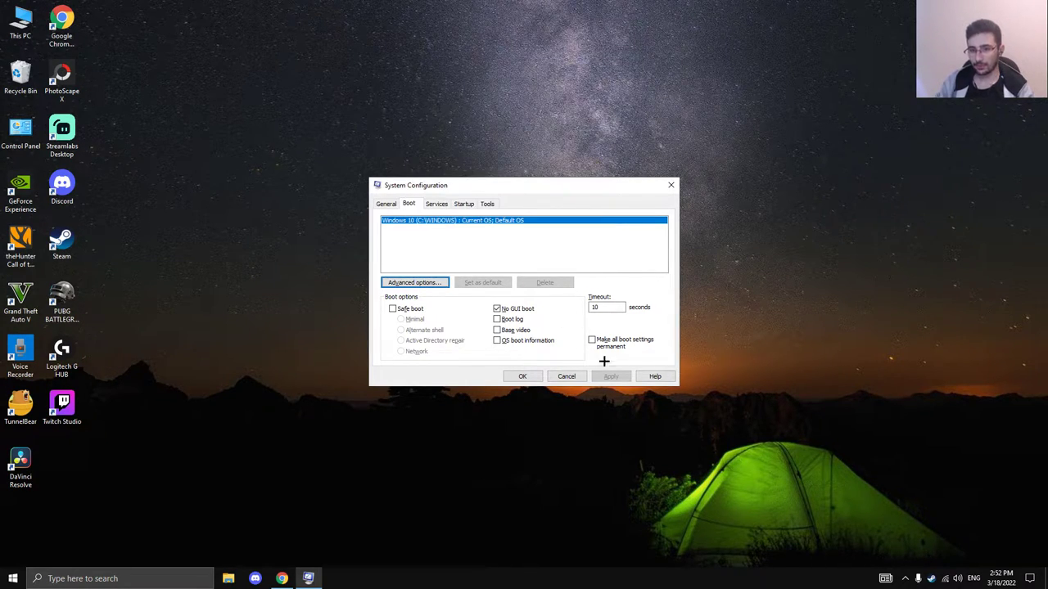
pyautogui.click(565, 378)
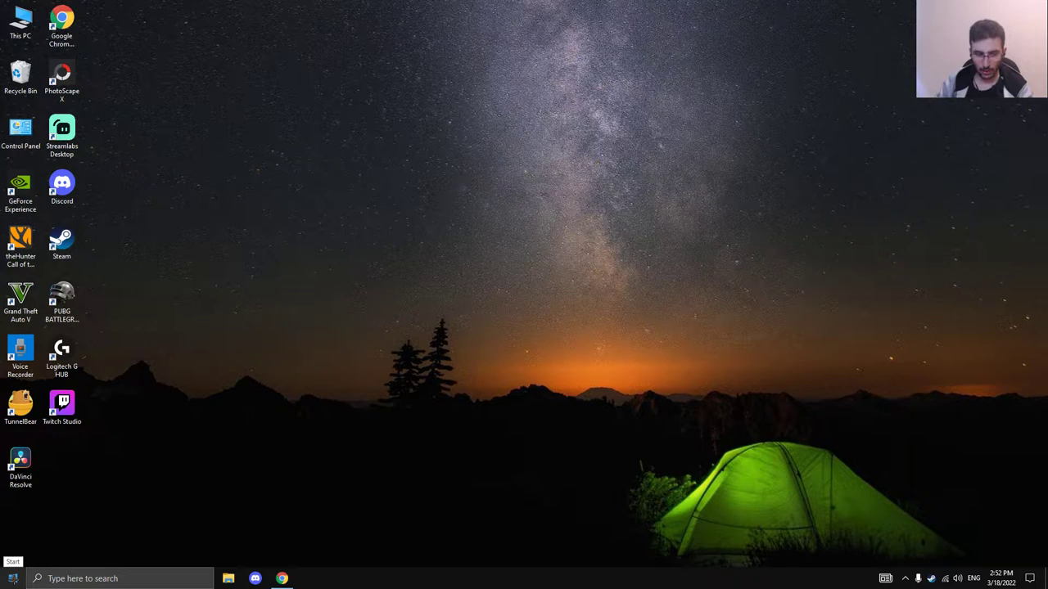
# Find Power & sleep in Windows Settings, review the power plans in its additional power settings, and close both windows.
pyautogui.click(13, 578)
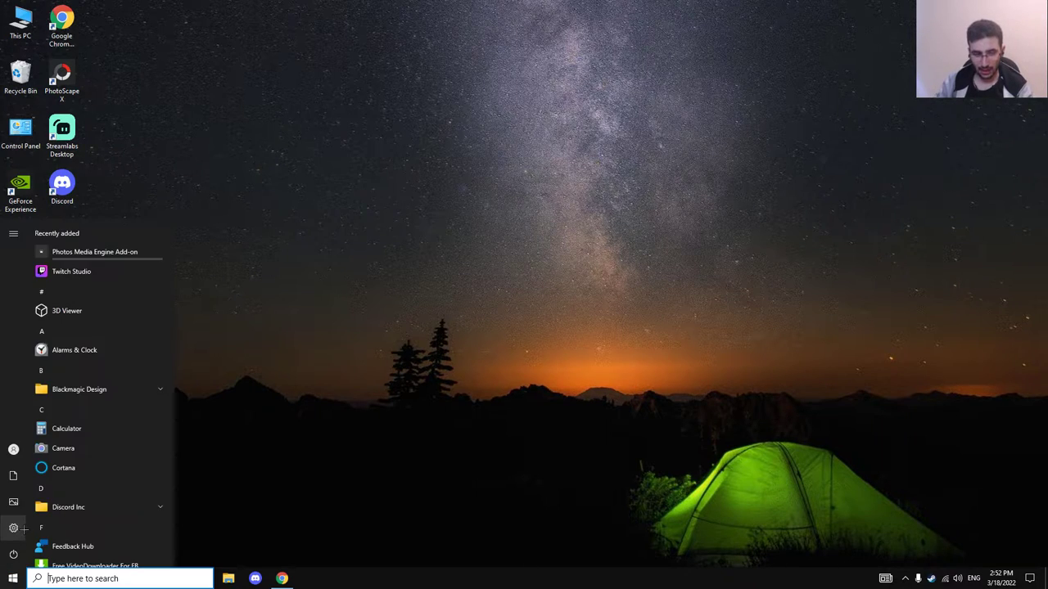
pyautogui.click(17, 531)
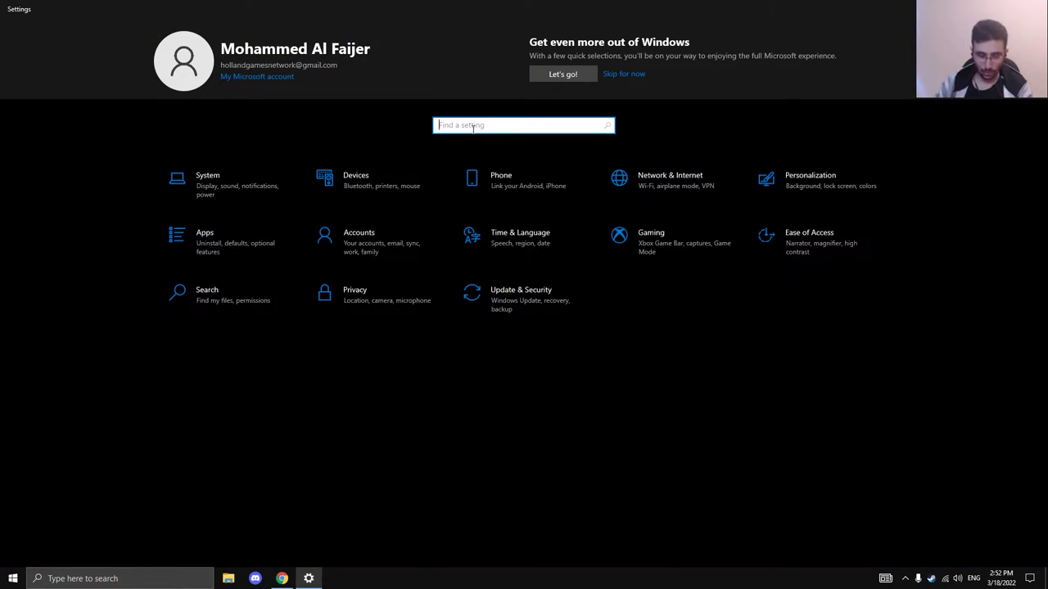
pyautogui.write('Powe')
pyautogui.click(448, 145)
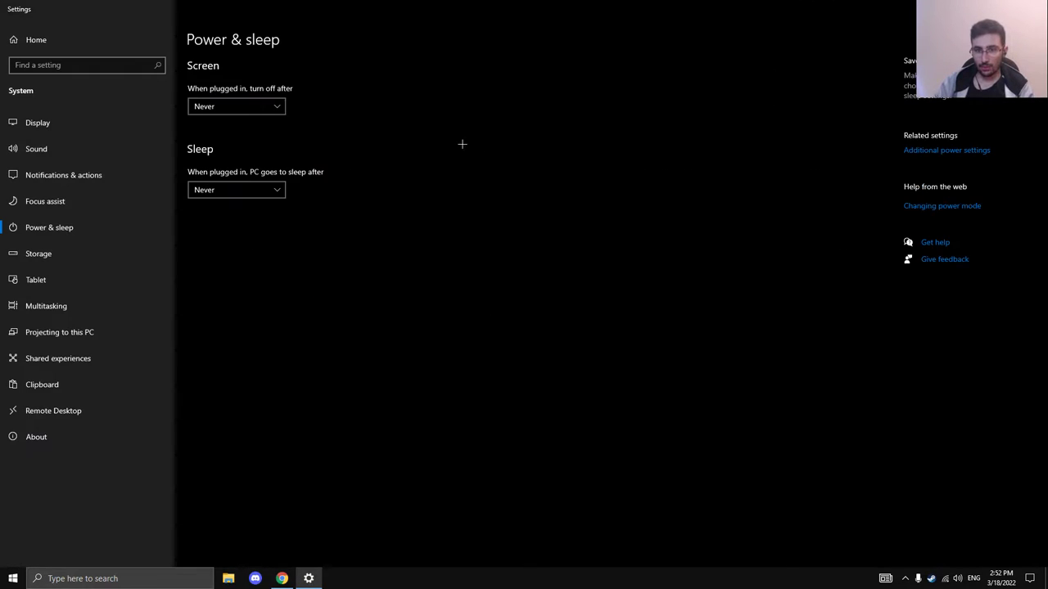
pyautogui.click(934, 153)
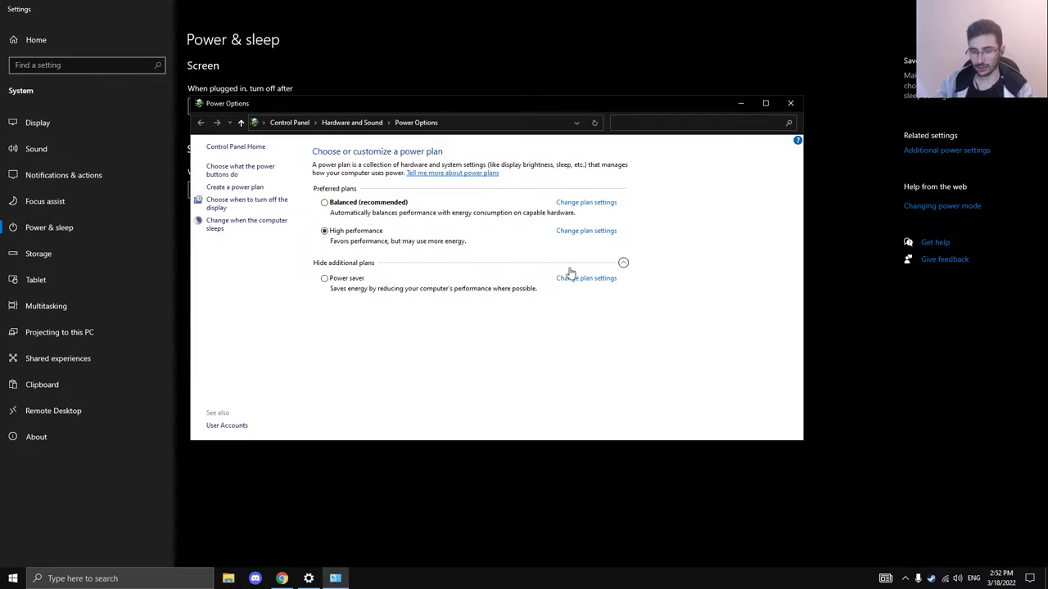
pyautogui.click(790, 103)
pyautogui.hotkey('alt', 'F4')
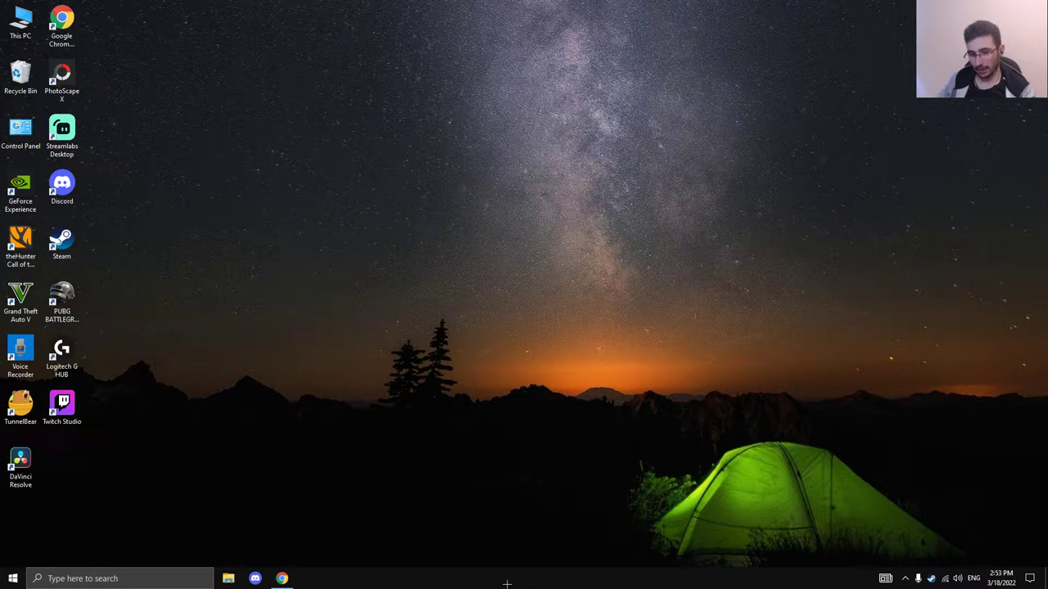
# Open Task Manager from the taskbar and review the list of startup apps.
pyautogui.rightClick(516, 579)
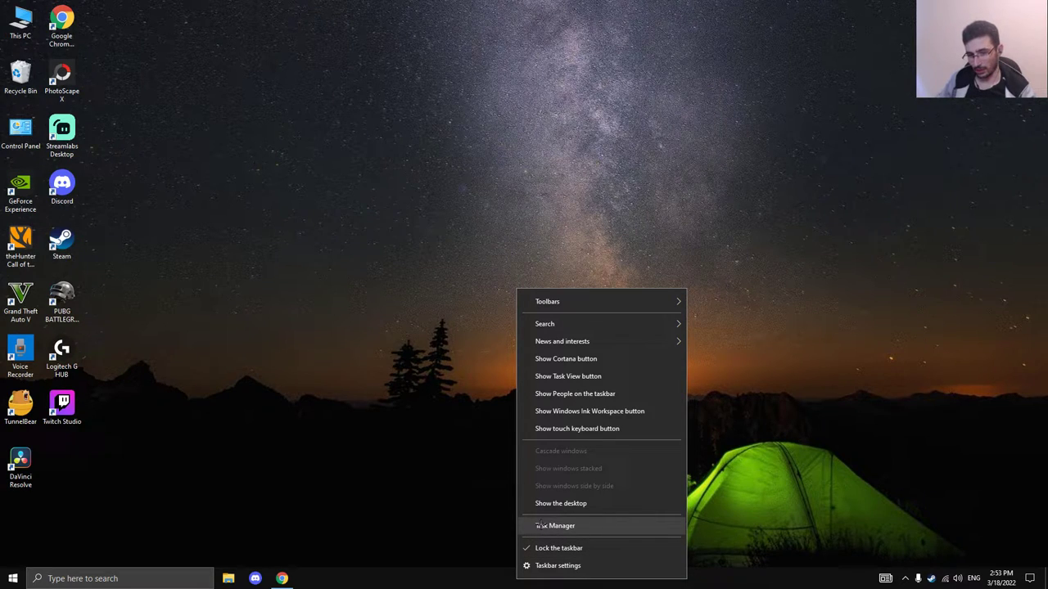
pyautogui.click(459, 545)
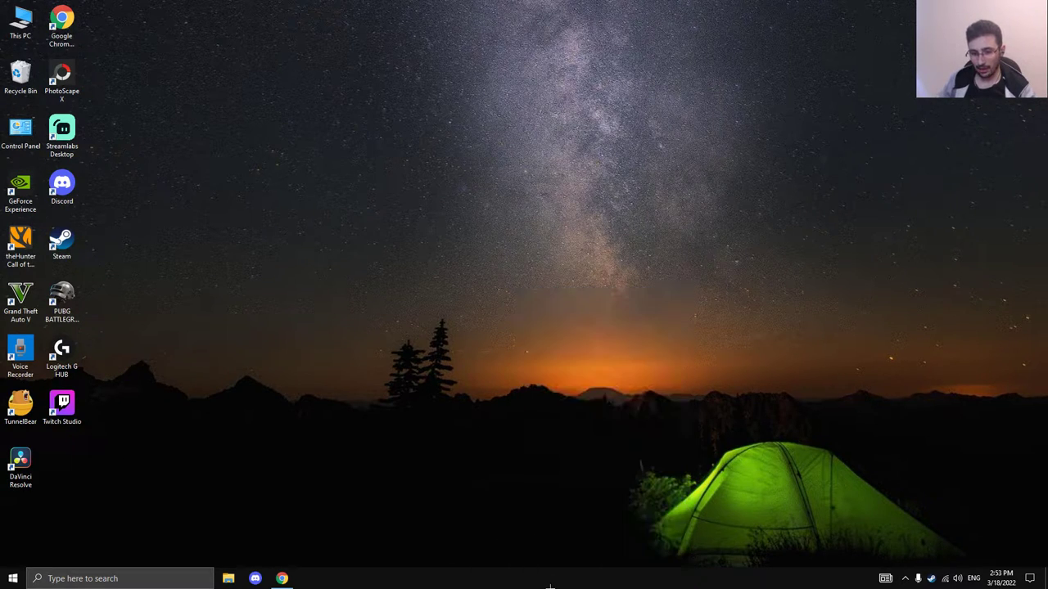
pyautogui.rightClick(542, 582)
pyautogui.click(459, 580)
pyautogui.rightClick(559, 577)
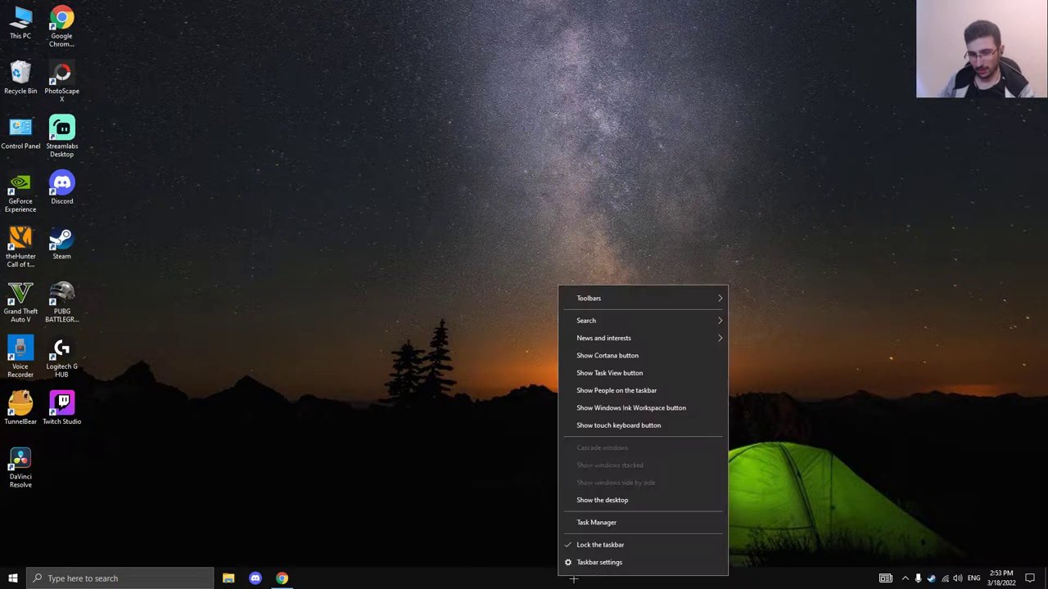
pyautogui.click(561, 524)
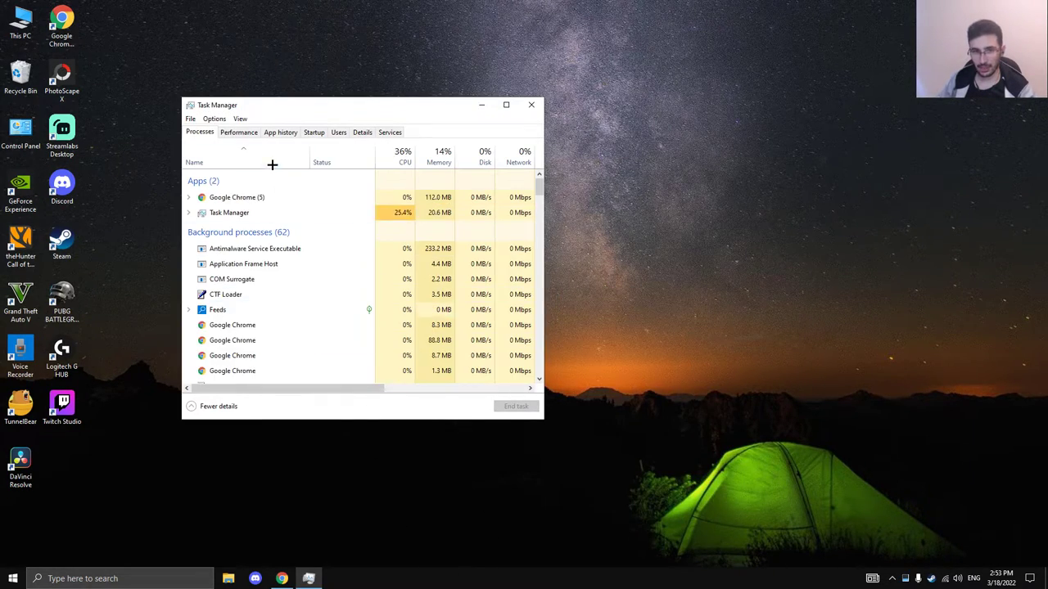
pyautogui.click(314, 132)
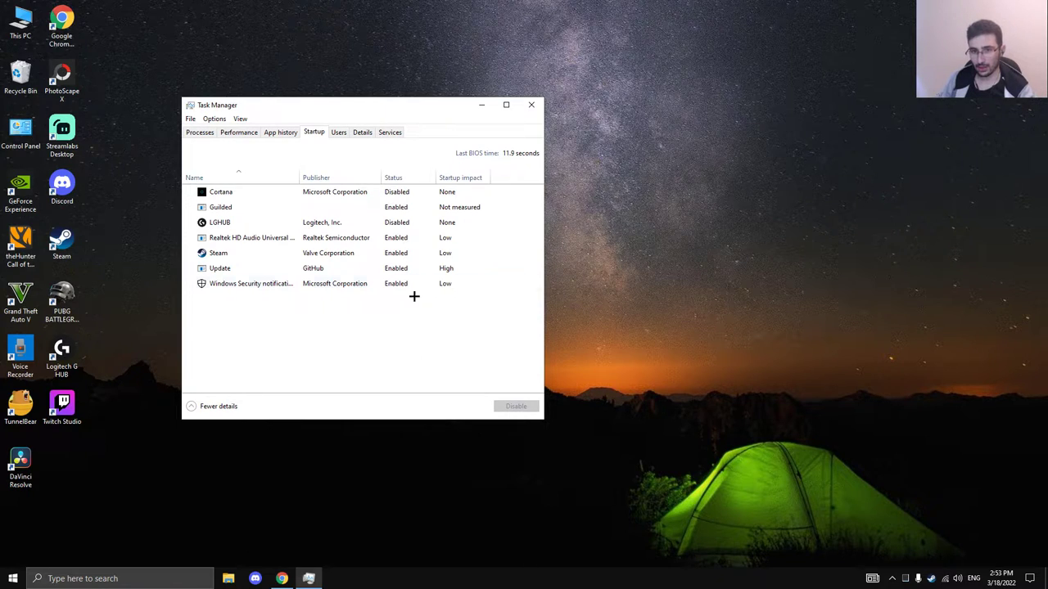
# Disable the Guilded startup entry, enable it again, and close Task Manager.
pyautogui.rightClick(389, 214)
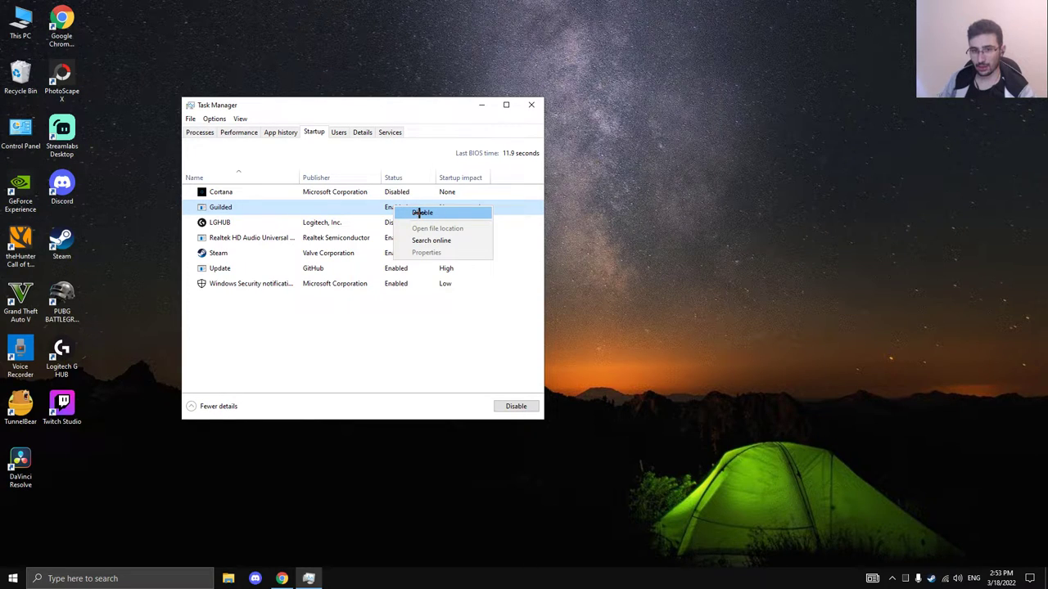
pyautogui.click(419, 213)
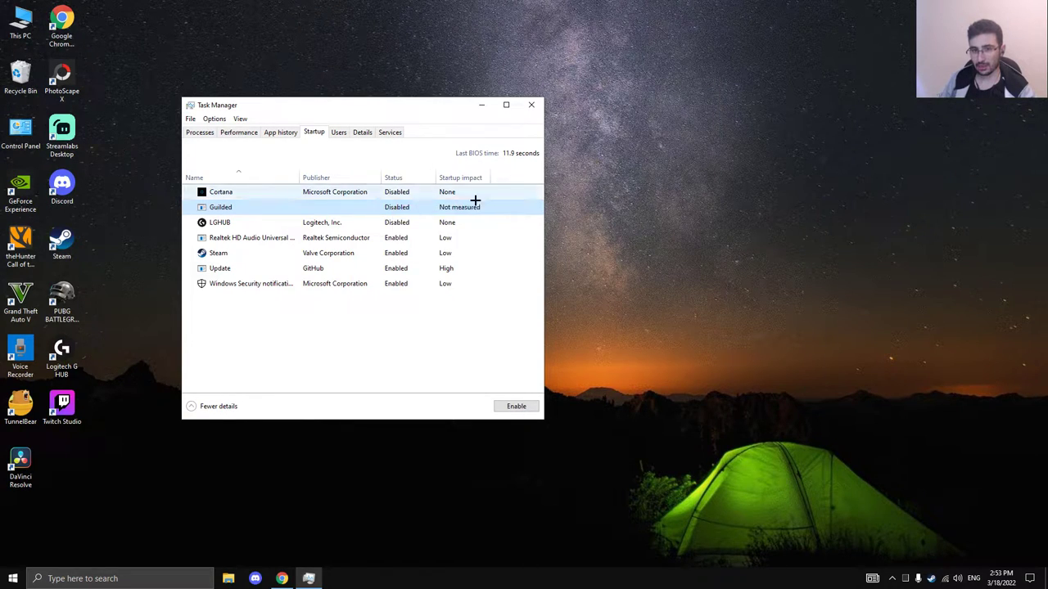
pyautogui.rightClick(394, 205)
pyautogui.click(417, 212)
pyautogui.click(531, 105)
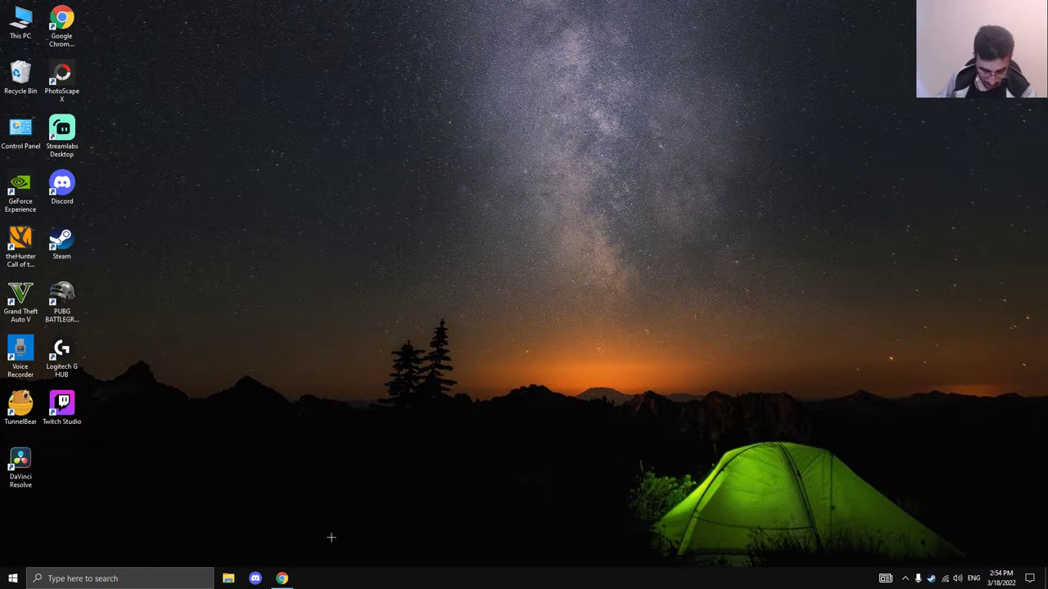
# Open the Gaming settings and review the Xbox Game Bar, Captures, Game Mode and Xbox Networking pages.
pyautogui.click(13, 579)
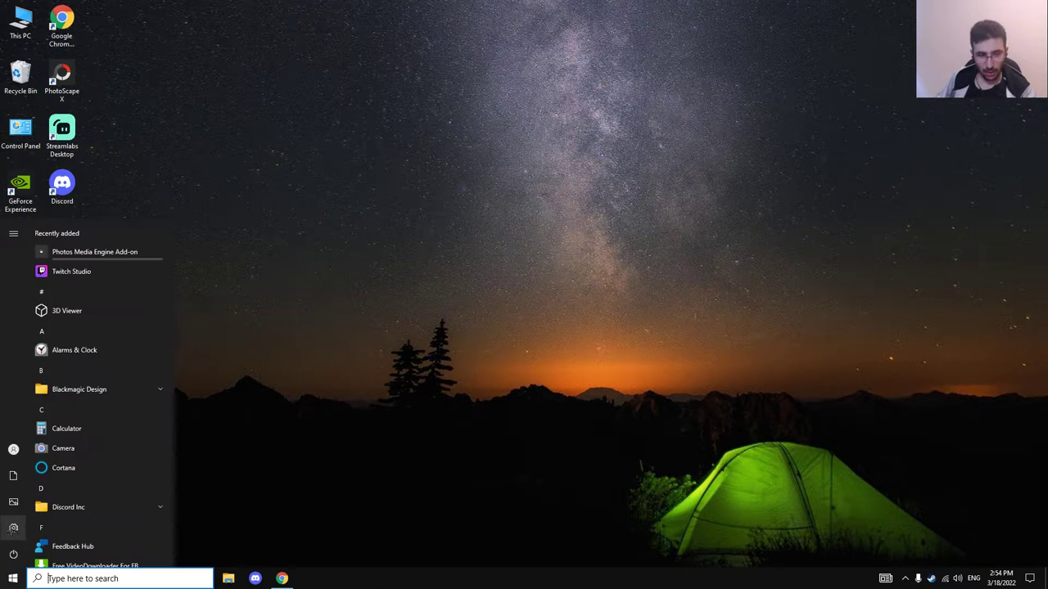
pyautogui.click(13, 528)
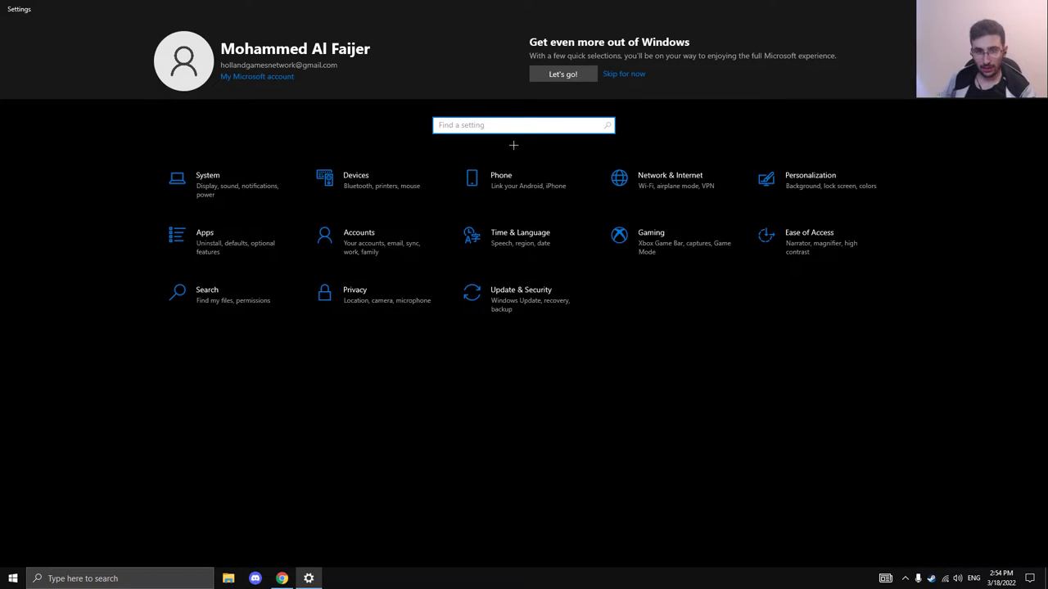
pyautogui.click(651, 239)
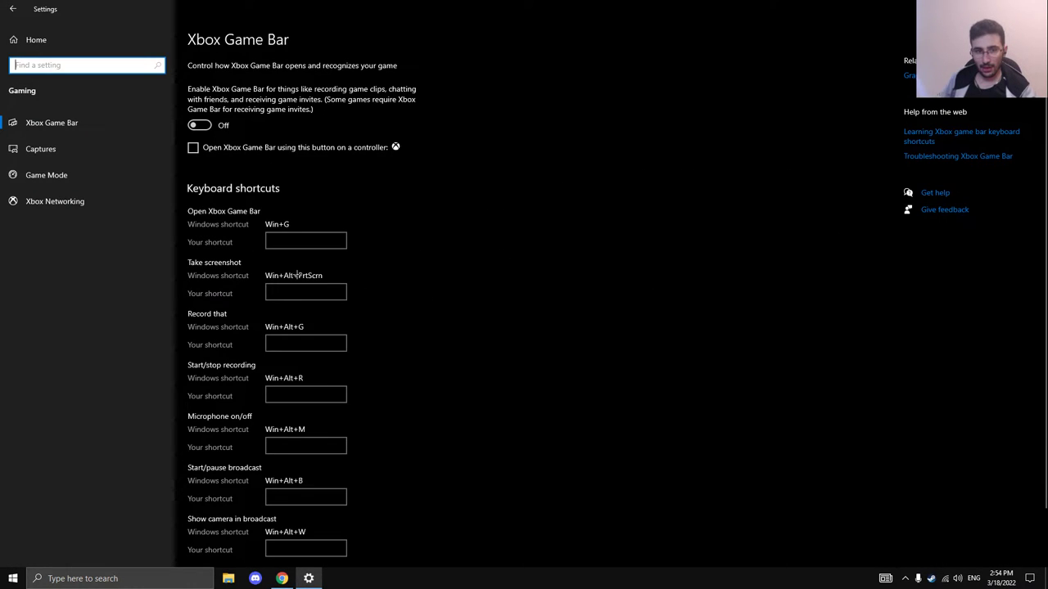
pyautogui.click(51, 151)
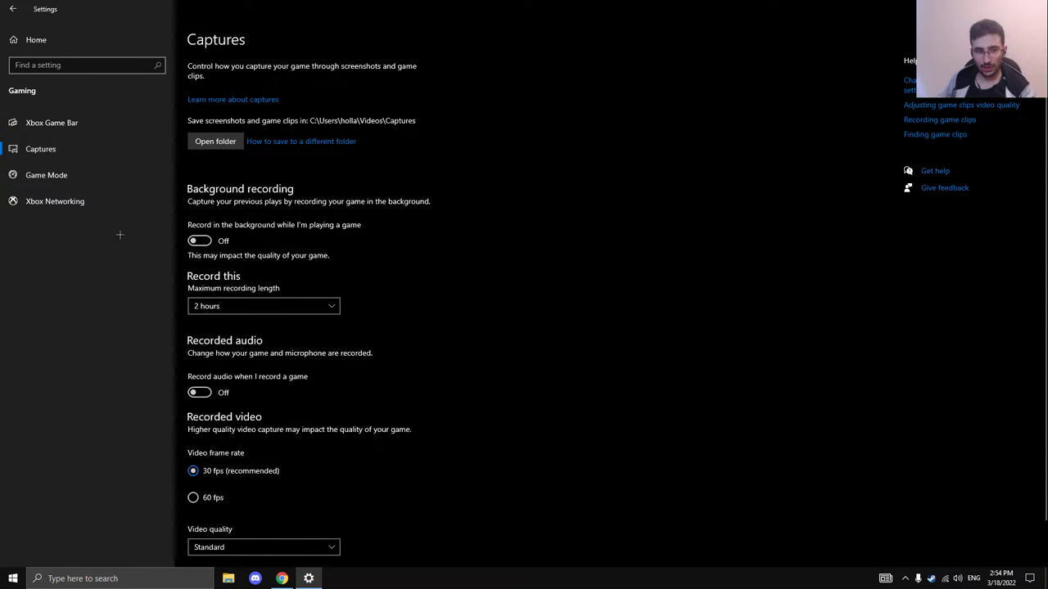
pyautogui.scroll(-1, 232, 292)
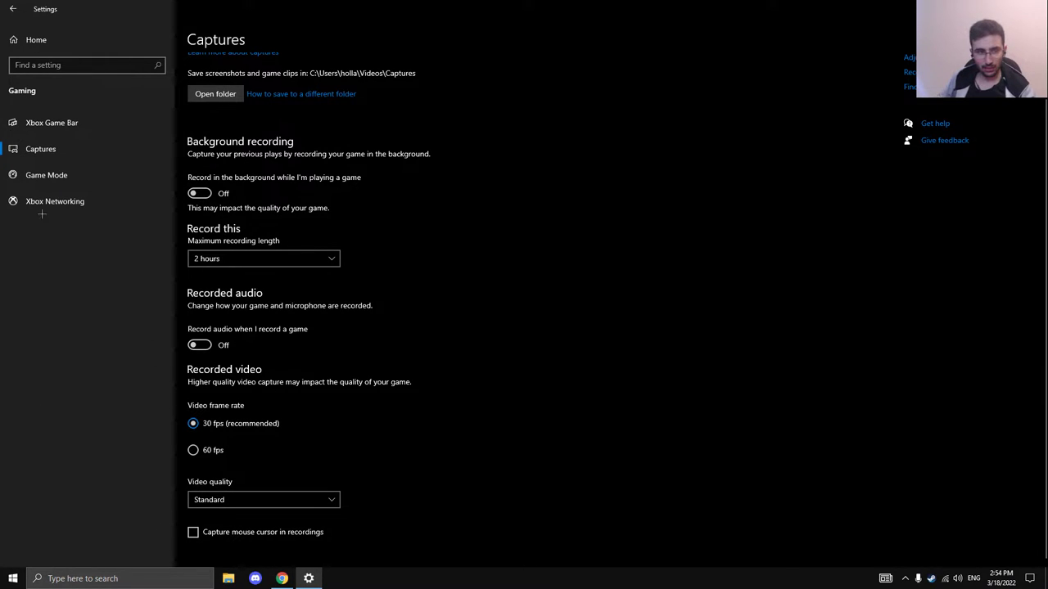
pyautogui.click(46, 175)
pyautogui.click(54, 201)
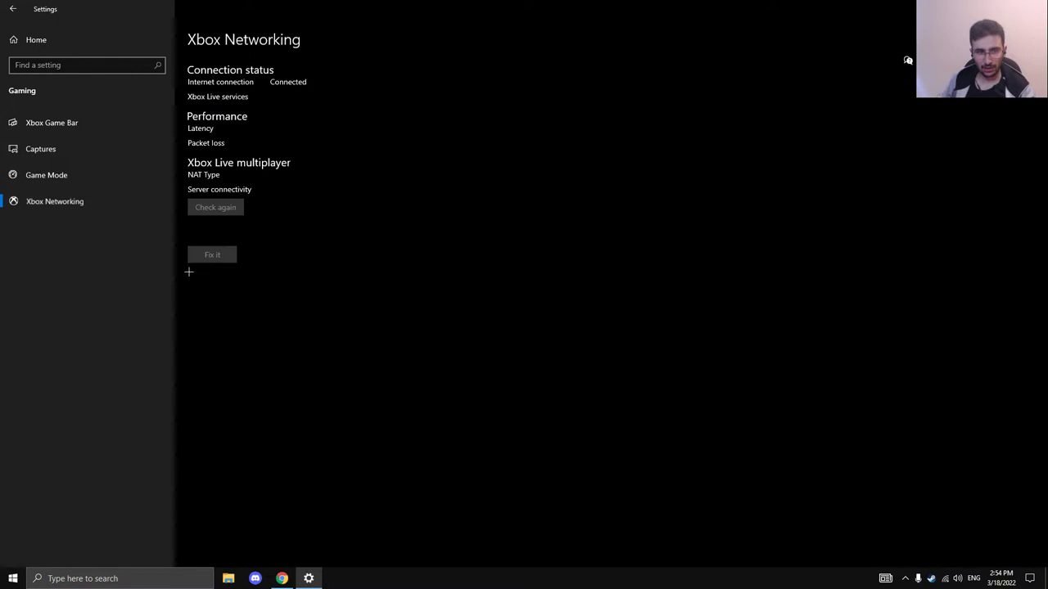
# Check the Game Mode setting and review the recording options under Captures again.
pyautogui.click(62, 170)
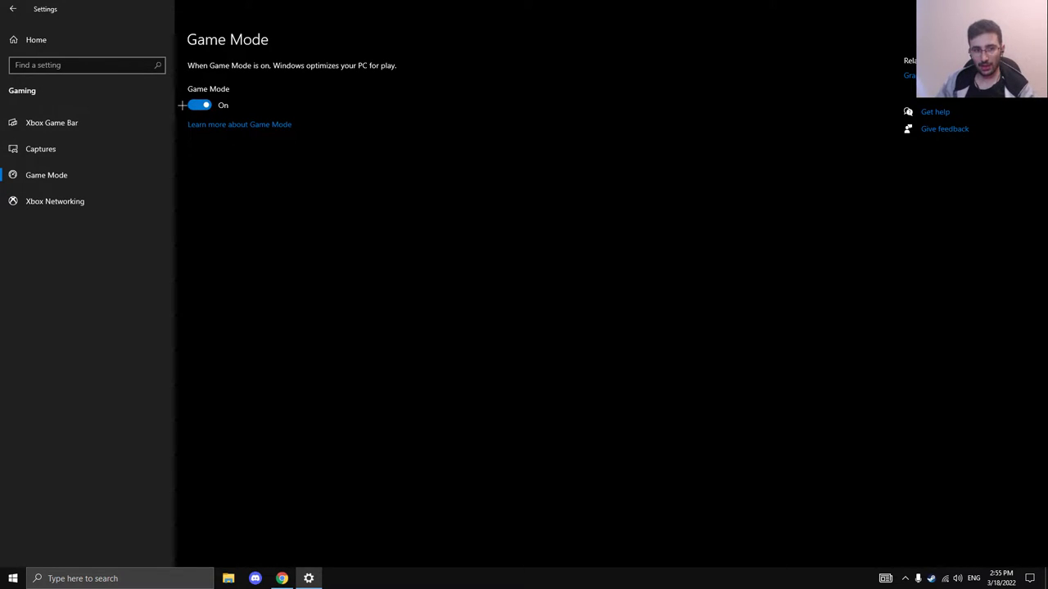
pyautogui.click(40, 149)
pyautogui.scroll(-1, 246, 286)
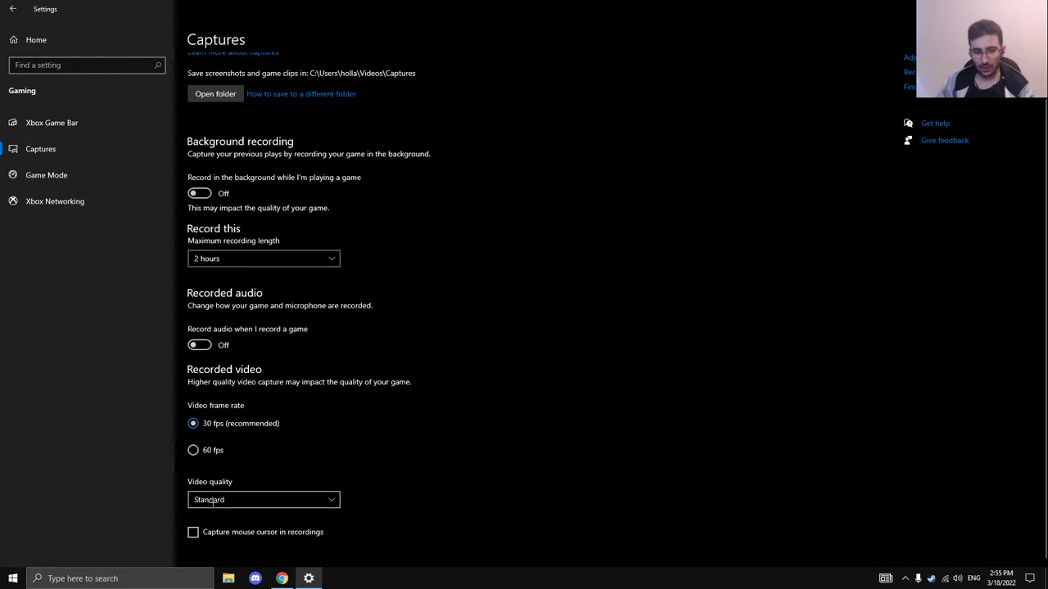
pyautogui.scroll(1, 185, 413)
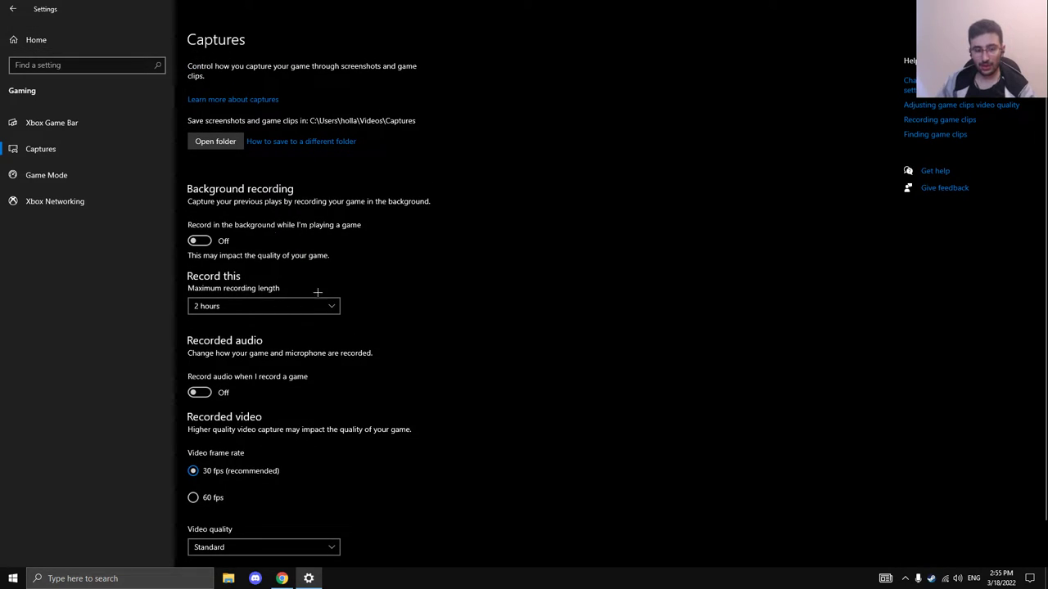
# Return to the Settings home page, skip the "Get even more out of Windows" suggestion, and close Settings.
pyautogui.click(36, 39)
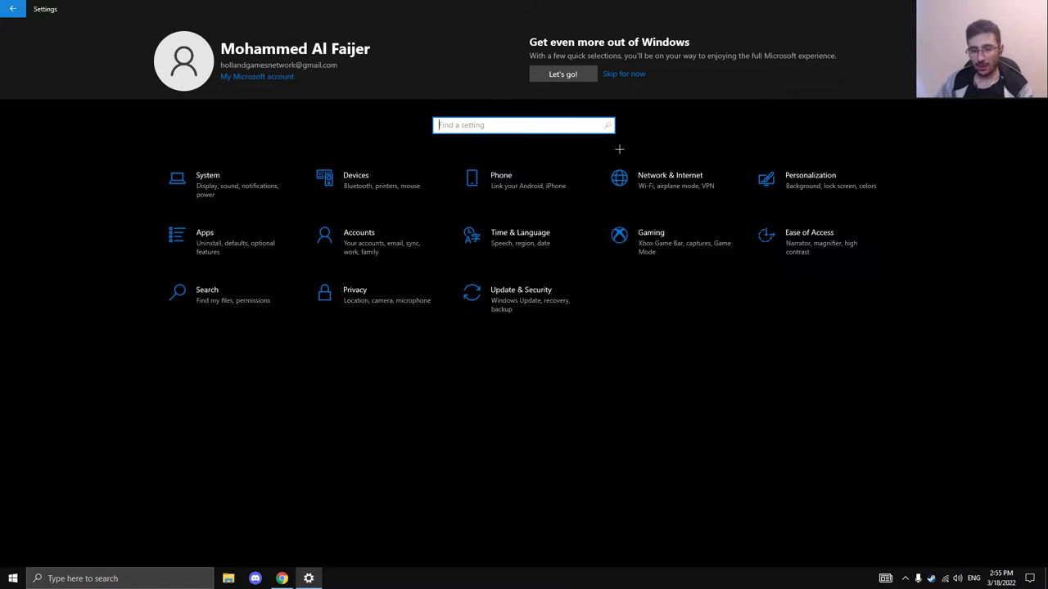
pyautogui.click(14, 9)
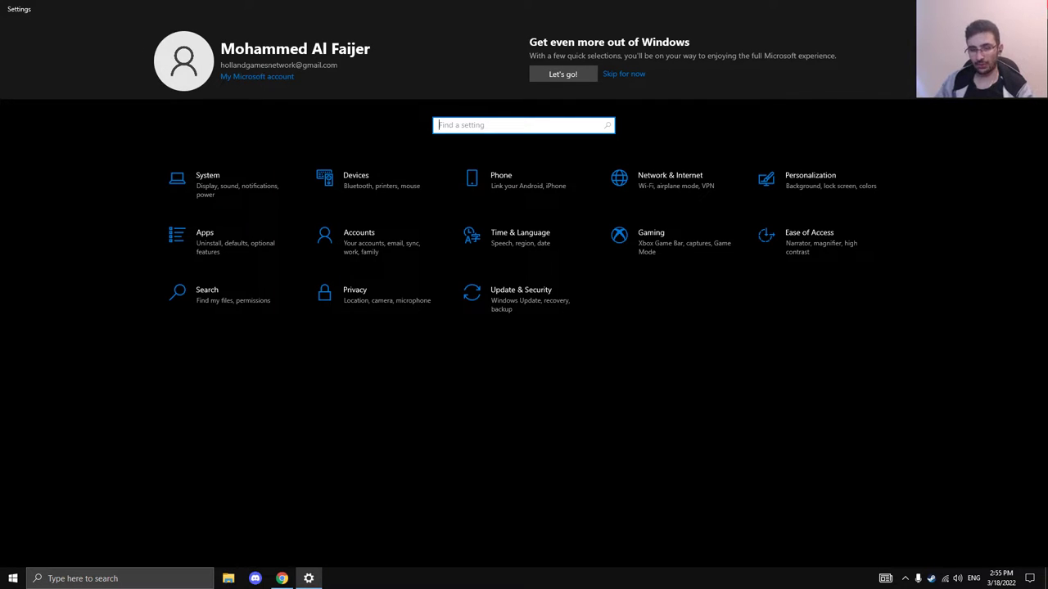
pyautogui.click(624, 73)
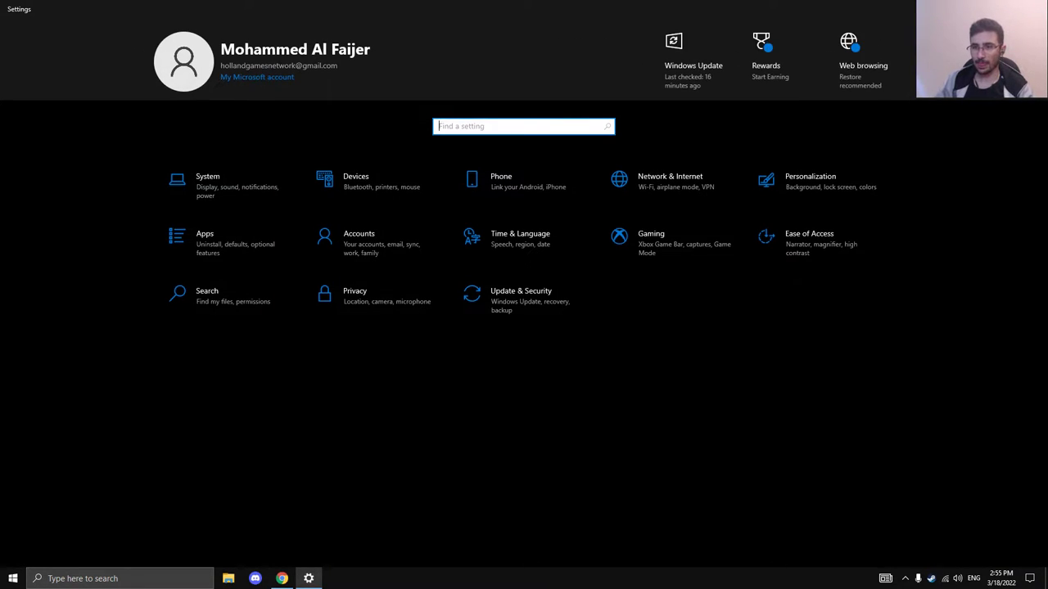
pyautogui.hotkey('alt', 'F4')
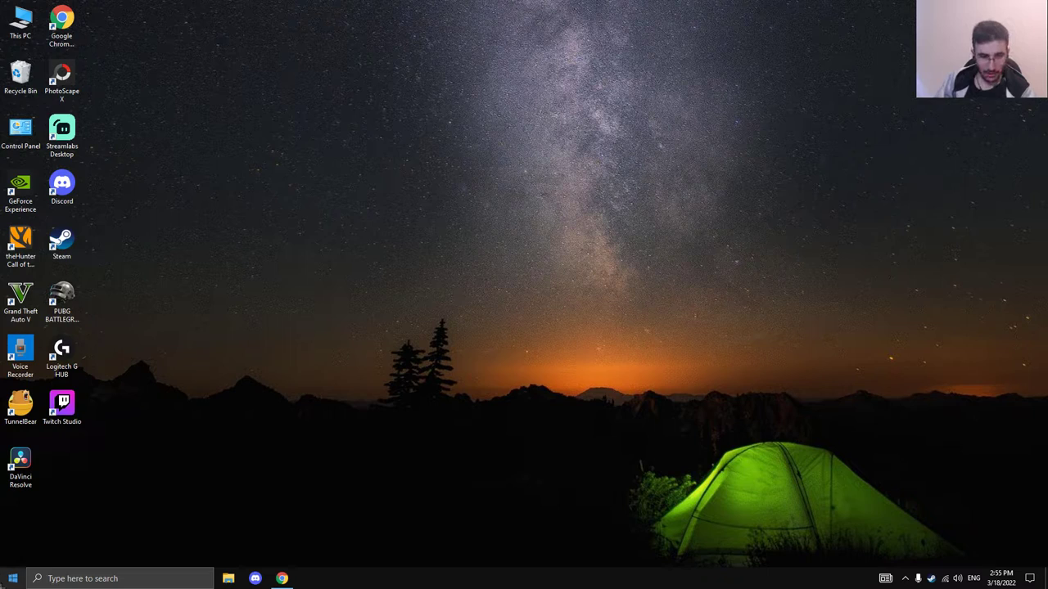
# Open the Privacy settings and review the General, Speech, and Inking & typing personalization pages.
pyautogui.click(13, 578)
pyautogui.click(13, 528)
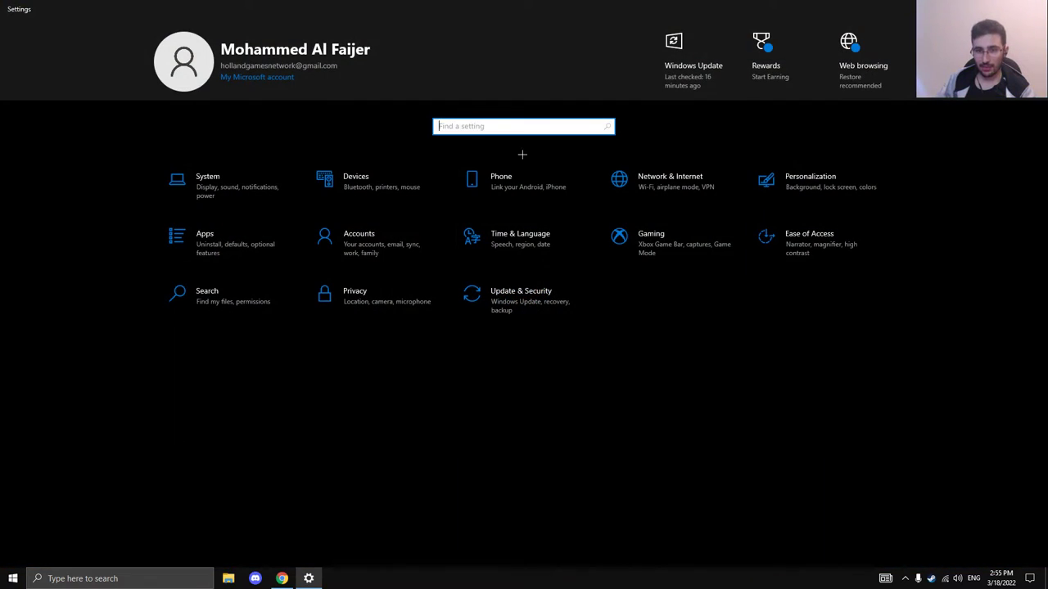
pyautogui.click(371, 303)
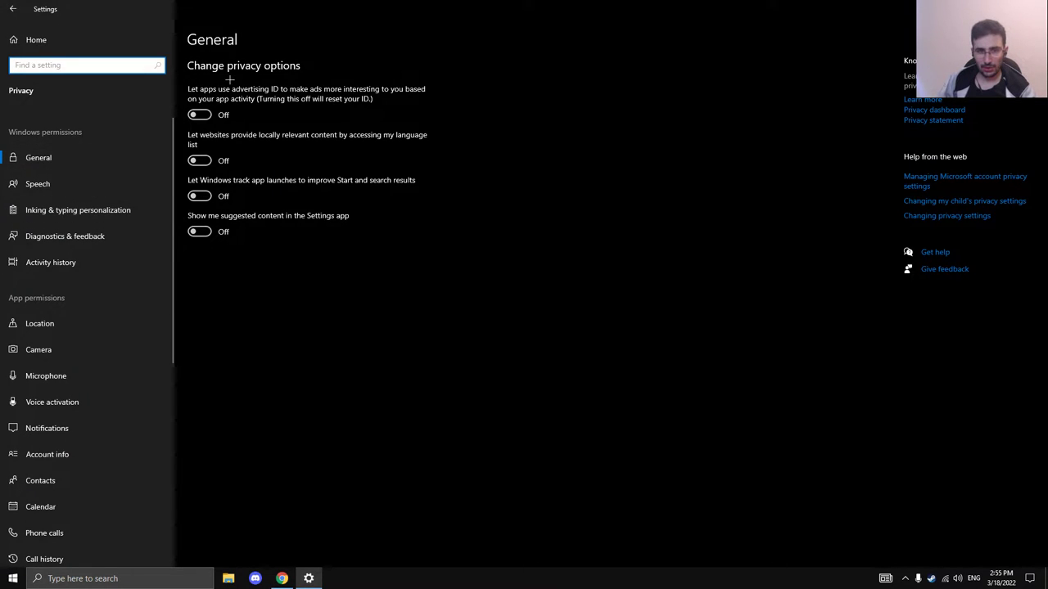
pyautogui.click(56, 185)
pyautogui.click(77, 210)
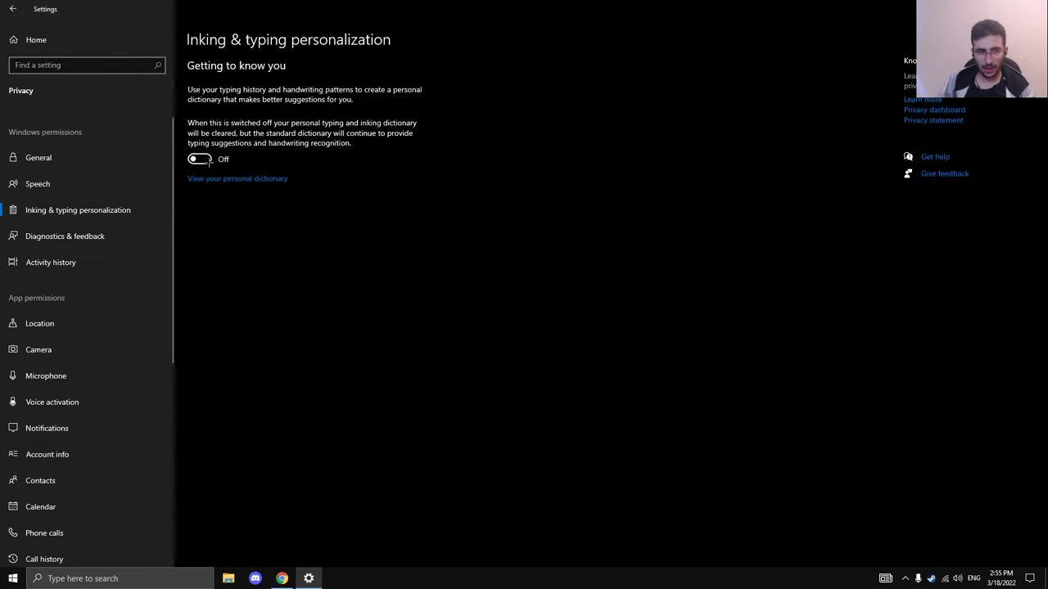
# Switch diagnostic data to Optional and back to Required, and review the remaining Diagnostics & feedback options.
pyautogui.click(65, 236)
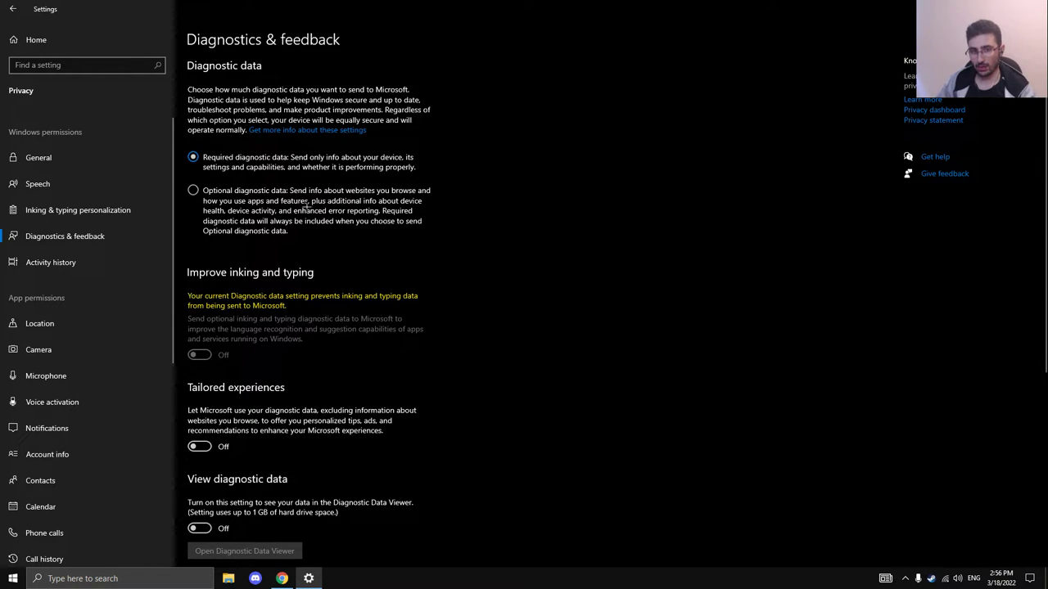
pyautogui.click(332, 230)
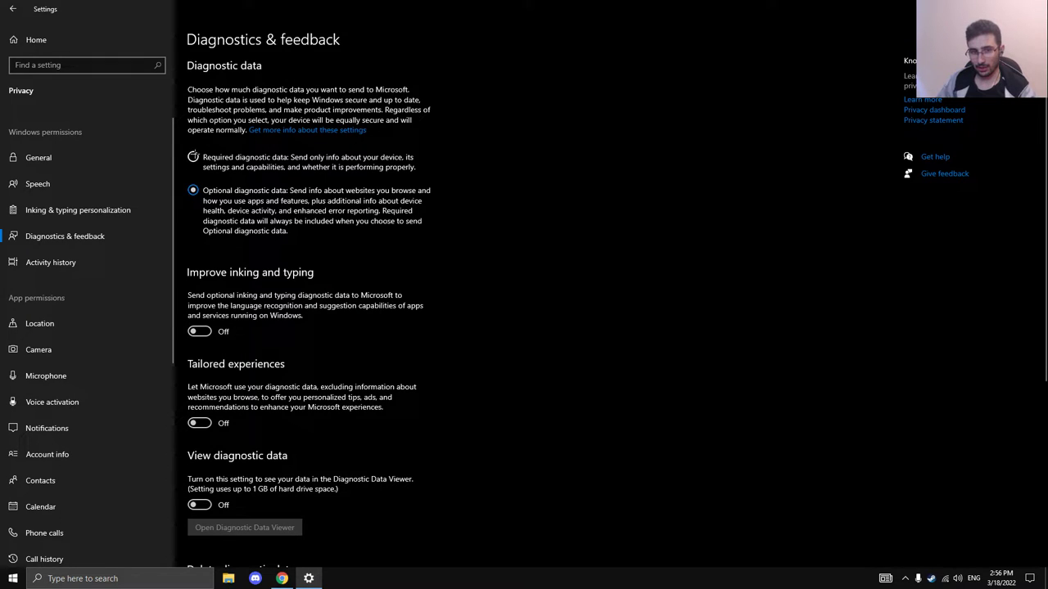
pyautogui.click(193, 156)
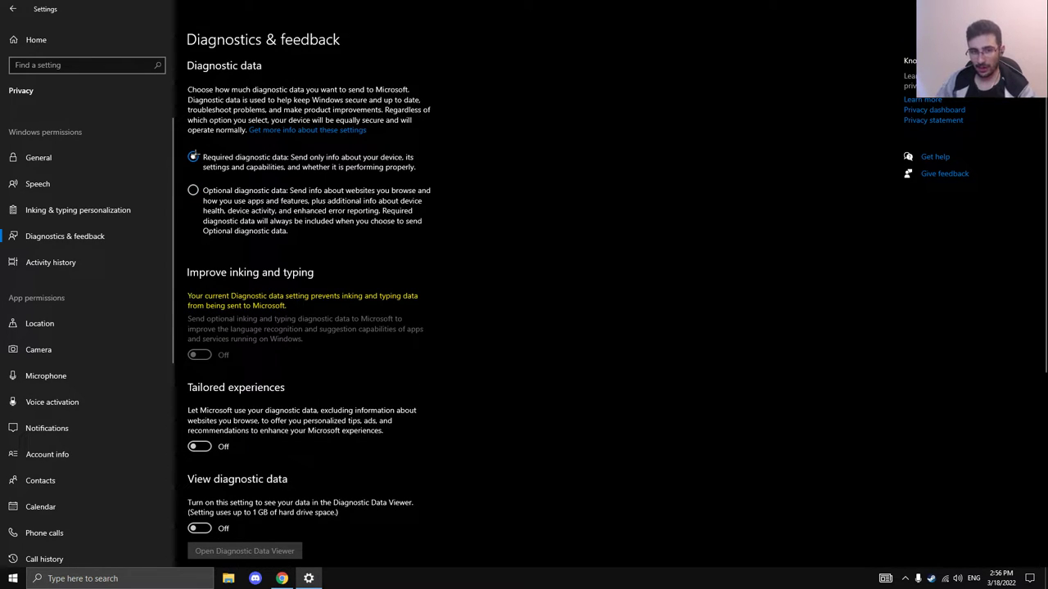
pyautogui.scroll(-1, 249, 385)
pyautogui.scroll(-4, 249, 384)
pyautogui.scroll(1, 217, 261)
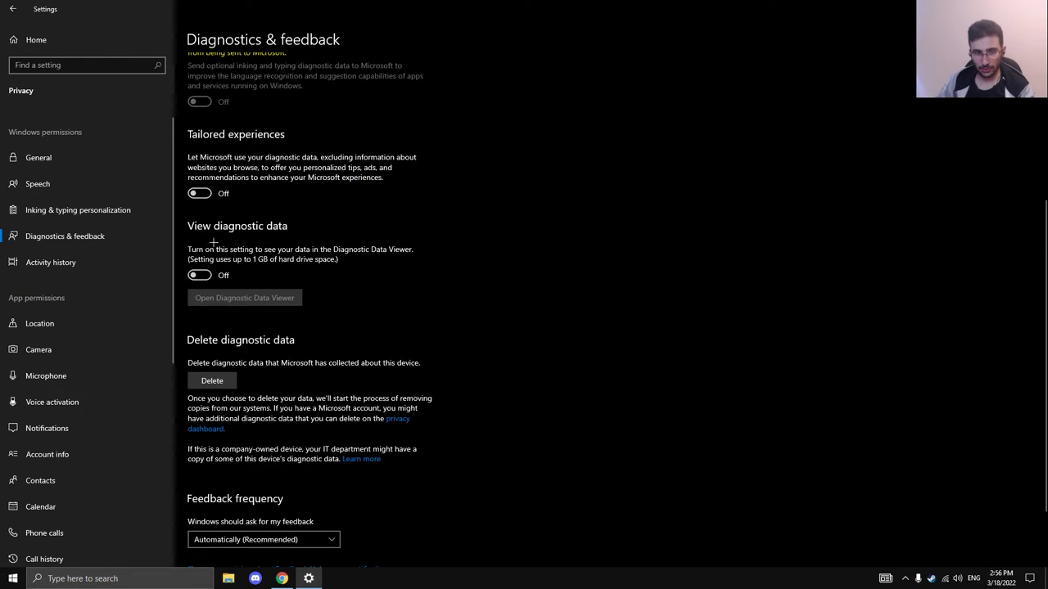
pyautogui.scroll(-2, 217, 261)
pyautogui.scroll(6, 309, 424)
# Review the Activity history settings and look through the list of app permissions.
pyautogui.click(96, 266)
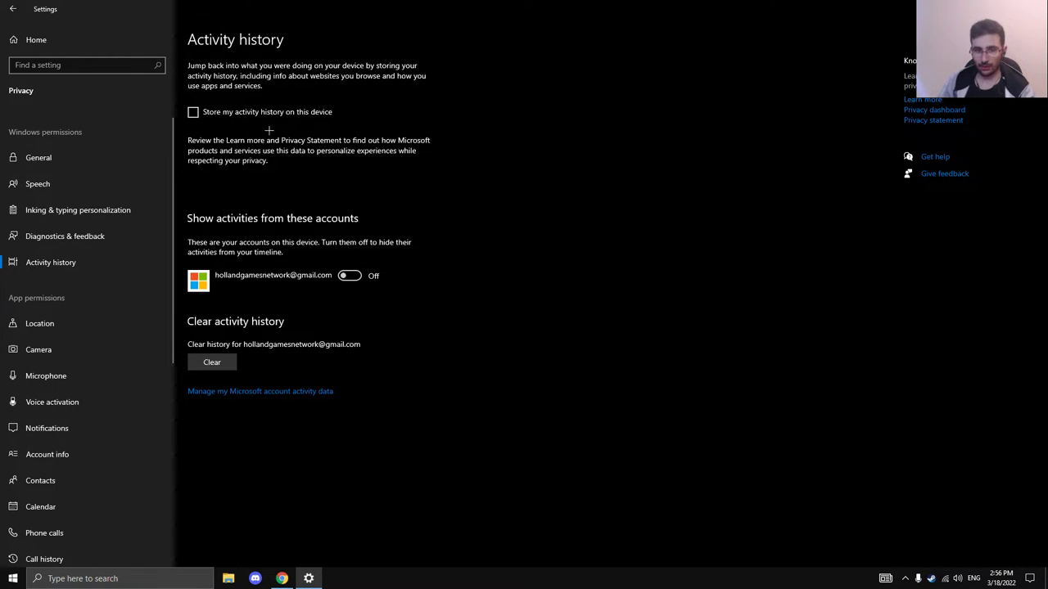
pyautogui.scroll(-1, 146, 287)
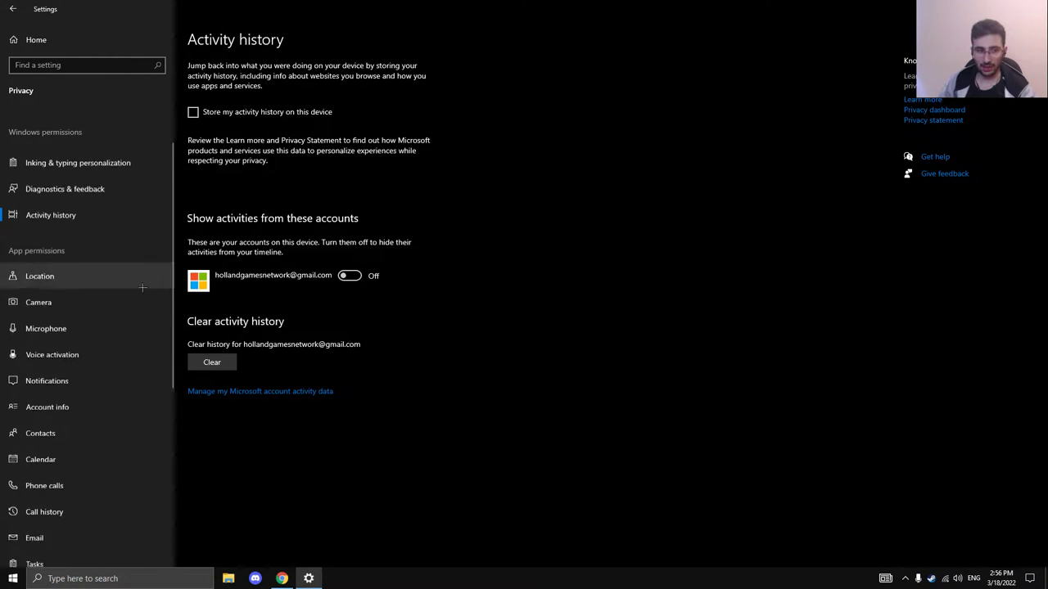
pyautogui.scroll(-5, 114, 271)
pyautogui.scroll(4, 82, 250)
pyautogui.scroll(-2, 64, 246)
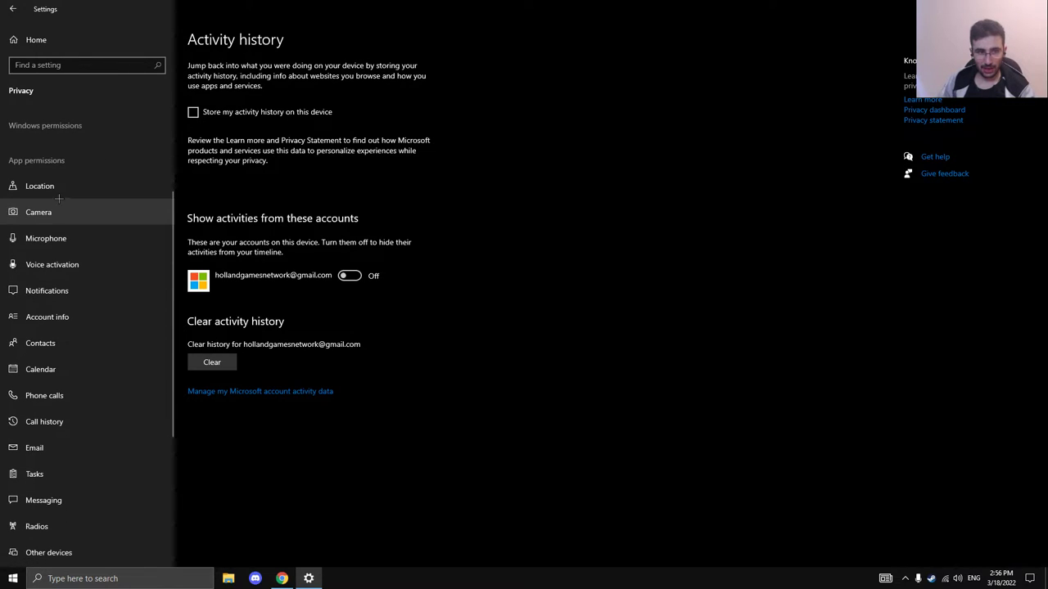
# Review the Location, Contacts and Phone calls app permissions.
pyautogui.click(51, 186)
pyautogui.scroll(-5, 292, 200)
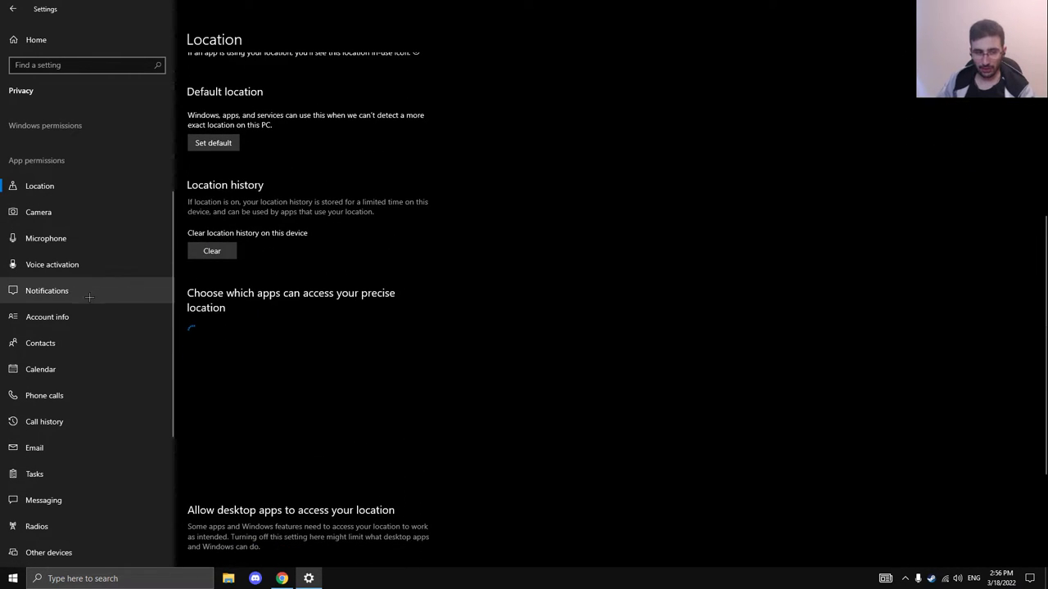
pyautogui.scroll(-2, 82, 293)
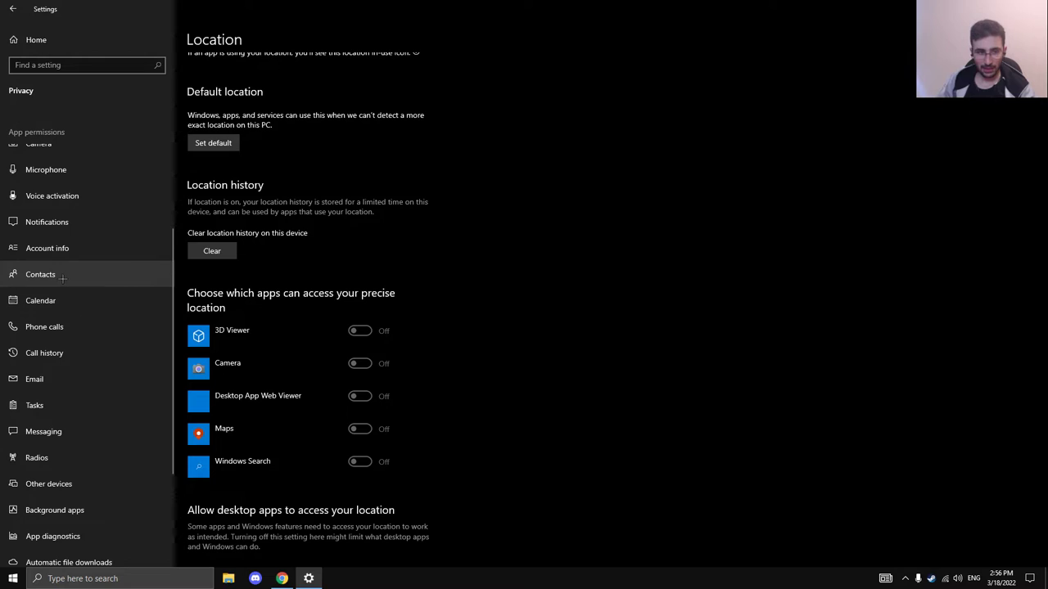
pyautogui.click(63, 279)
pyautogui.scroll(-4, 63, 246)
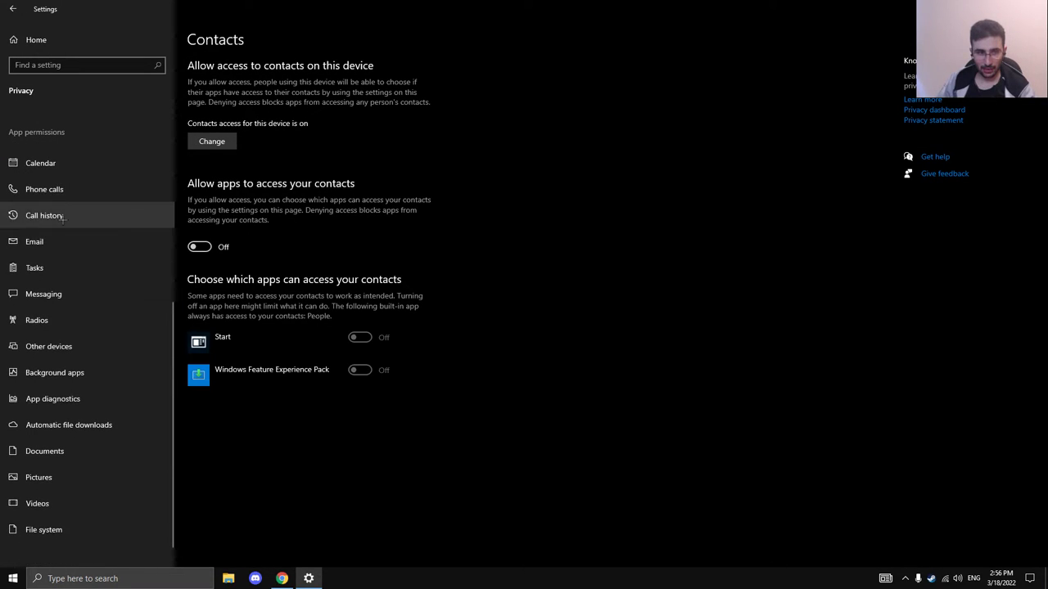
pyautogui.click(64, 195)
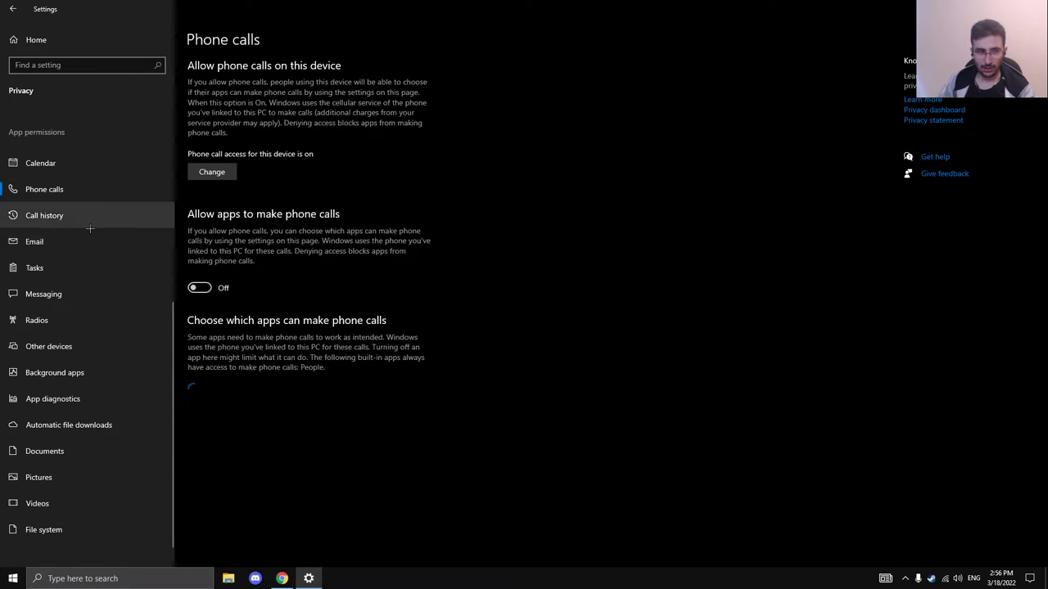
# Review the Call history and Radios app permissions in the Privacy settings.
pyautogui.click(65, 217)
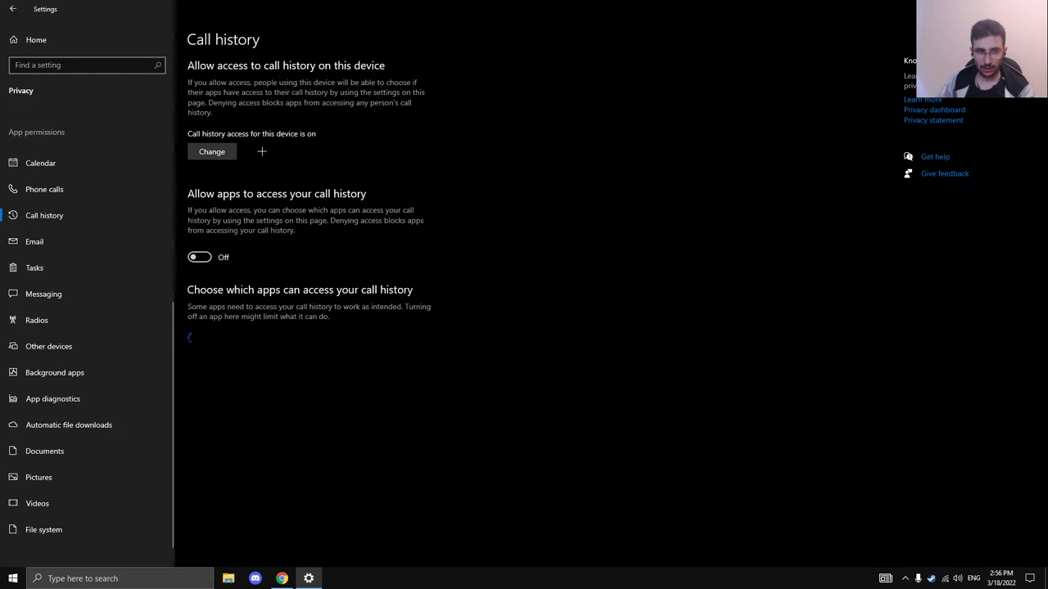
pyautogui.scroll(-1, 66, 307)
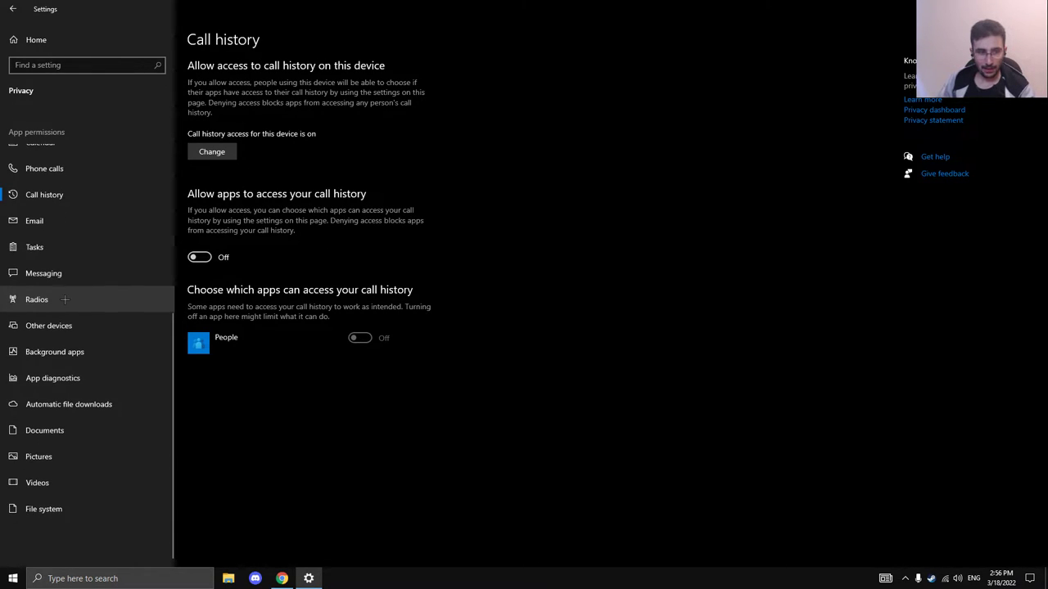
pyautogui.click(65, 300)
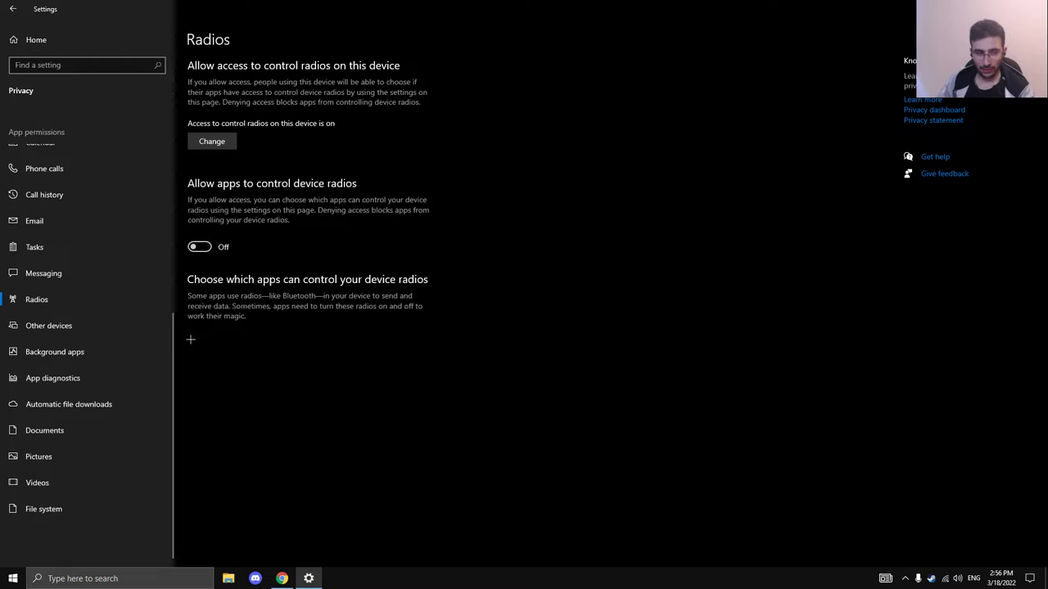
# Review the Background apps permission and its full app list, and close Settings.
pyautogui.click(58, 352)
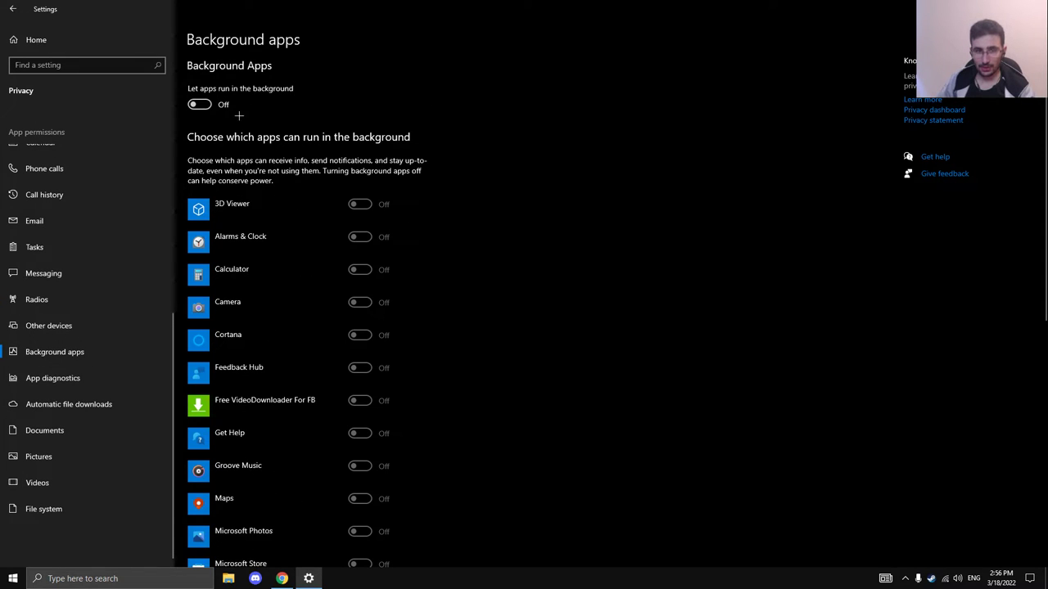
pyautogui.scroll(-6, 360, 368)
pyautogui.scroll(6, 366, 370)
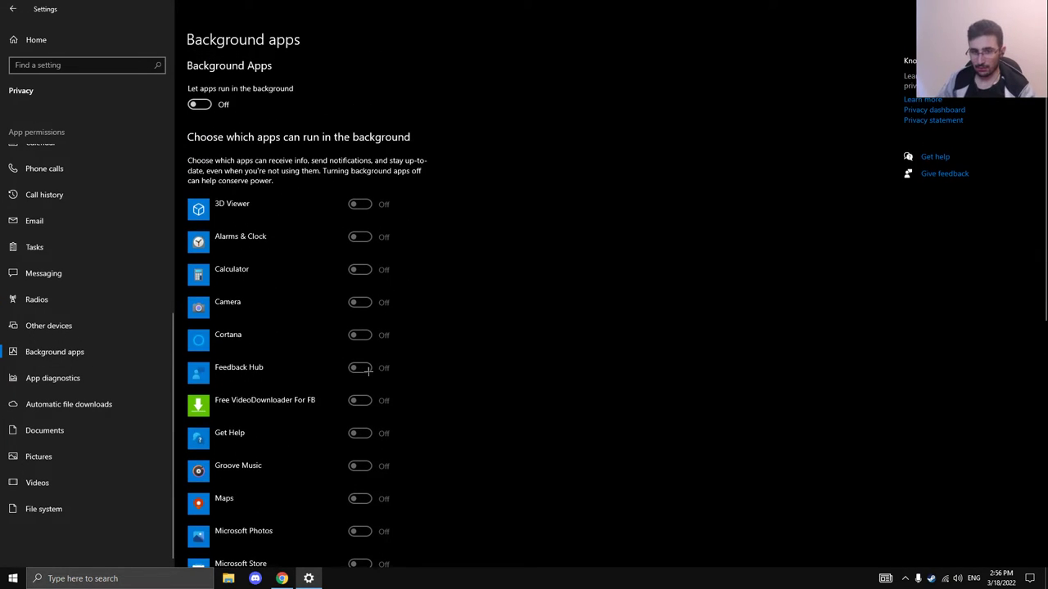
pyautogui.scroll(-6, 471, 457)
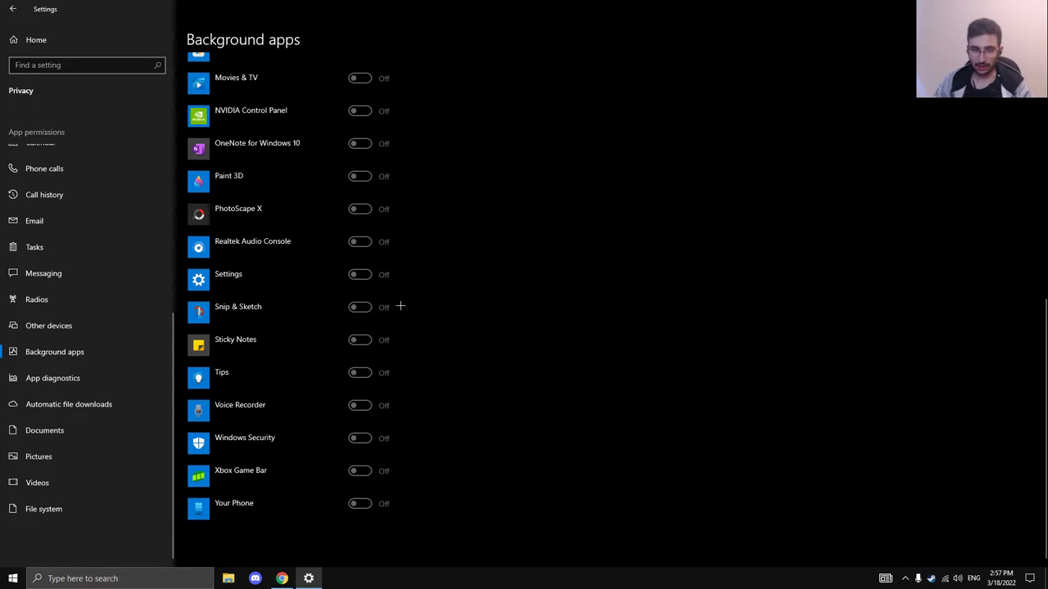
pyautogui.scroll(5, 402, 330)
pyautogui.click(36, 37)
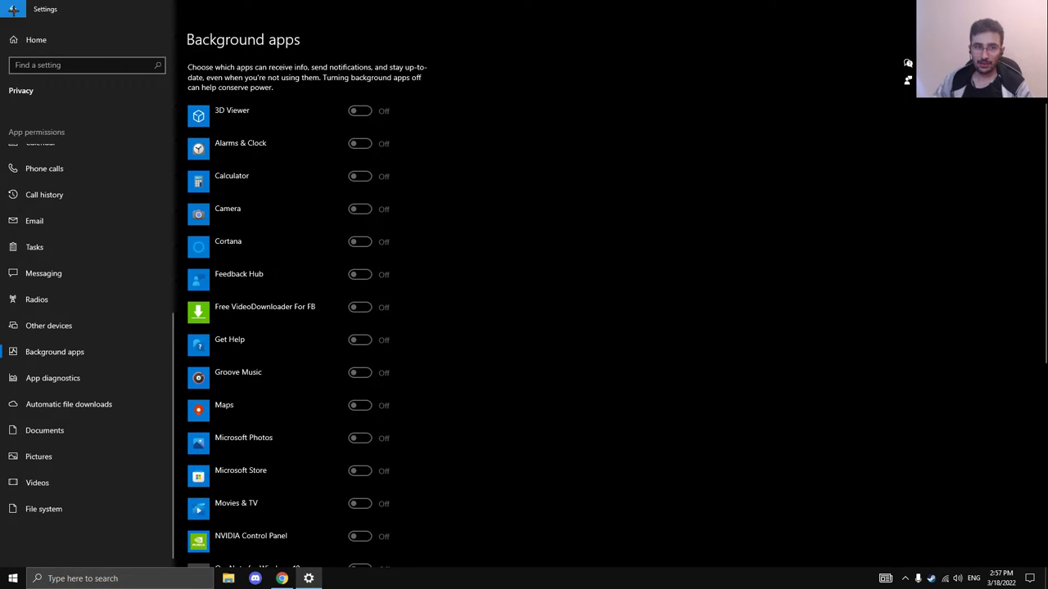
pyautogui.hotkey('alt', 'F4')
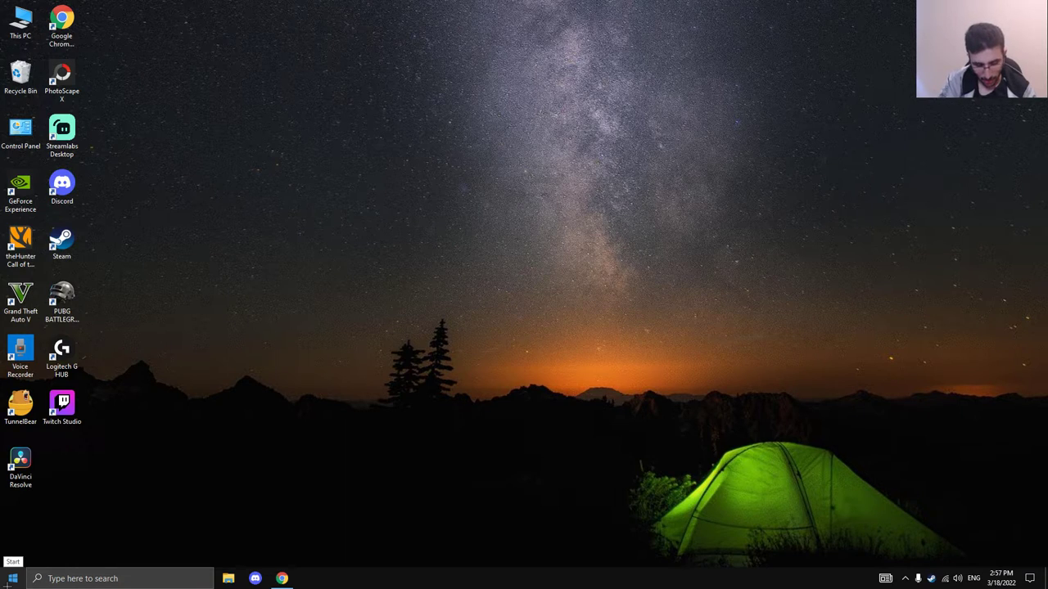
# Open the Windows Temp folder by running the command temp from the Run dialog.
pyautogui.press('super+r')
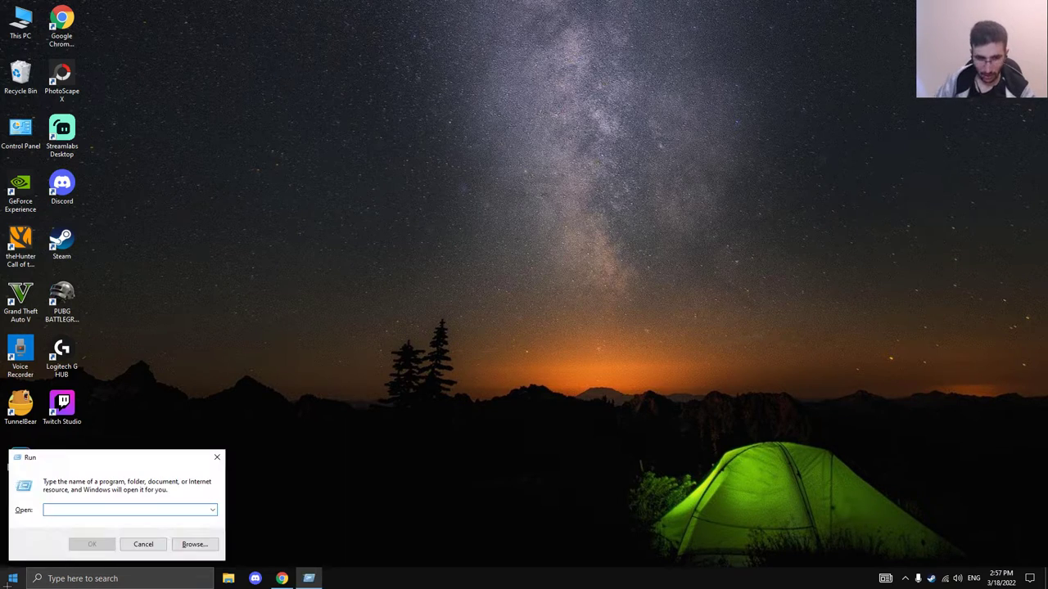
pyautogui.rightClick(12, 578)
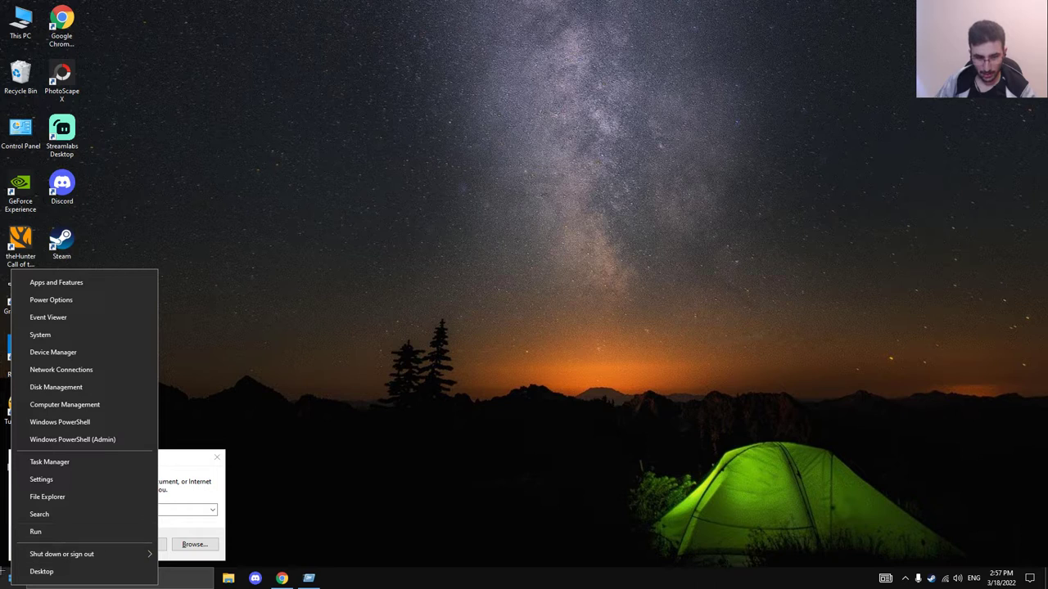
pyautogui.click(38, 532)
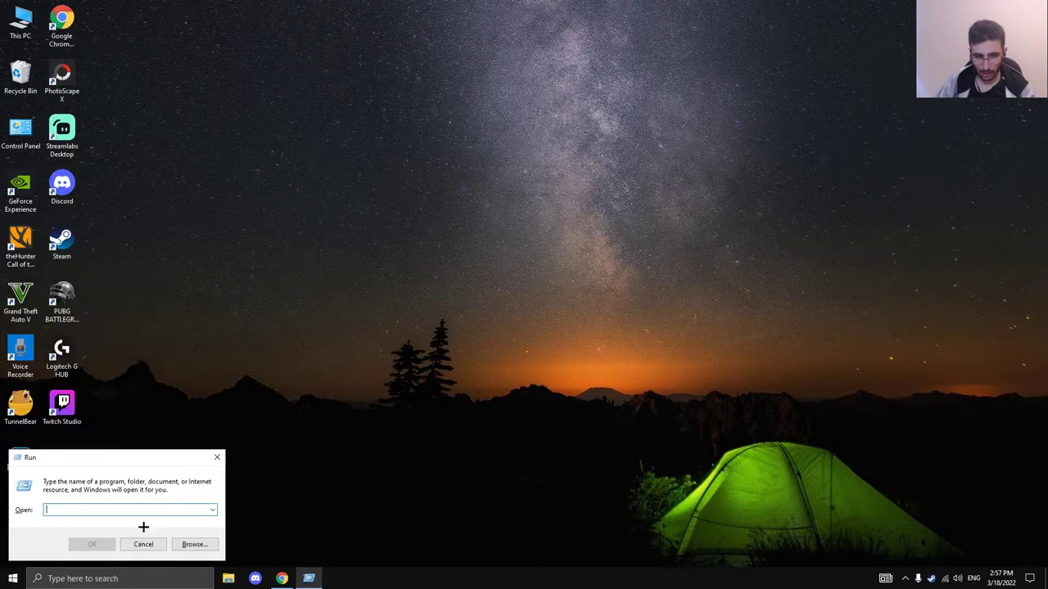
pyautogui.moveTo(135, 460); pyautogui.dragTo(205, 444)
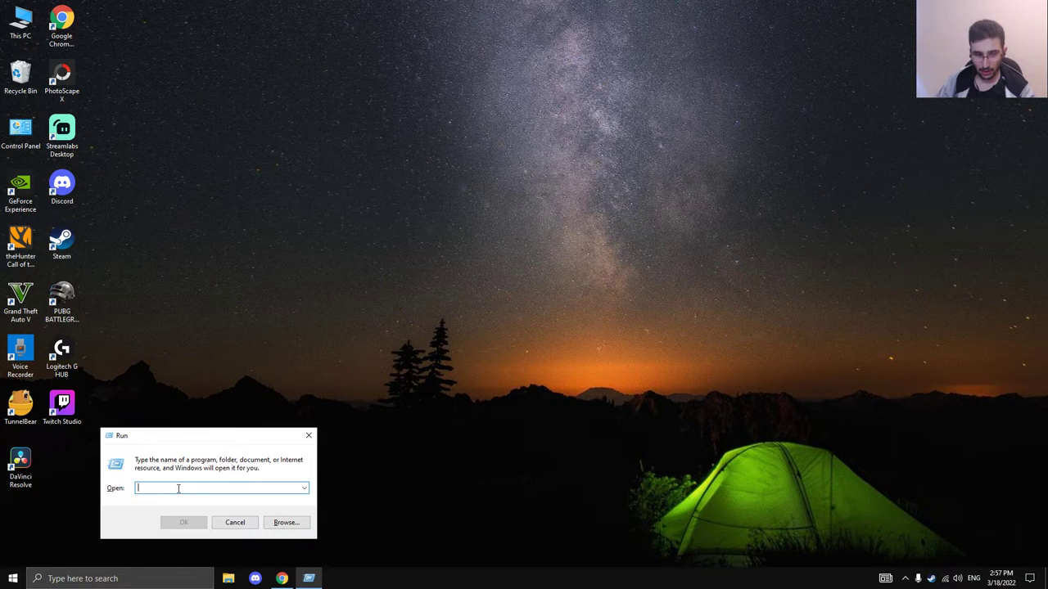
pyautogui.write('temp')
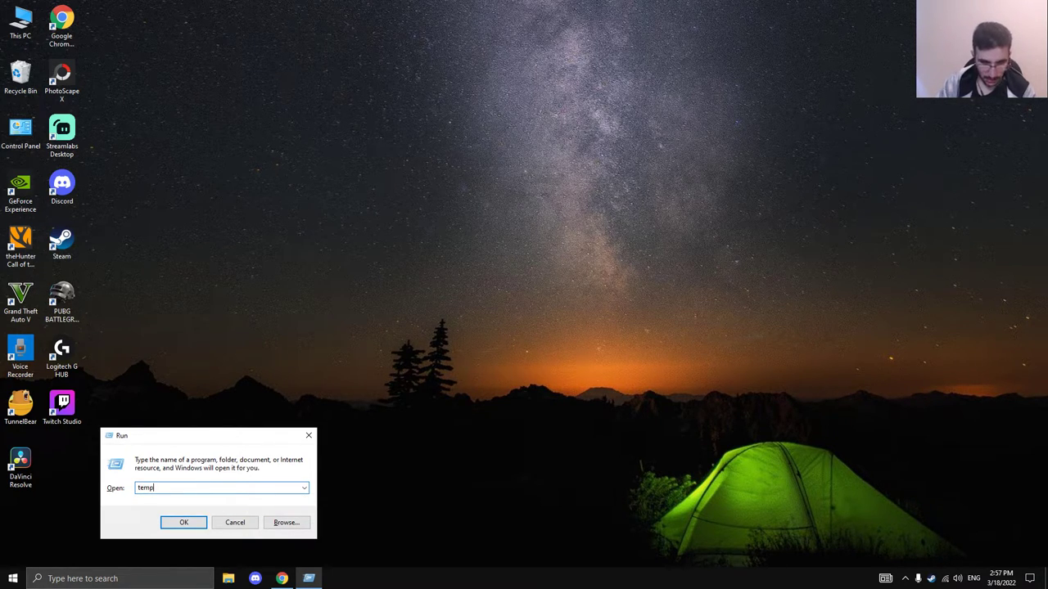
pyautogui.click(199, 521)
# Delete all files and folders in the Windows Temp folder and close its window.
pyautogui.click(225, 146)
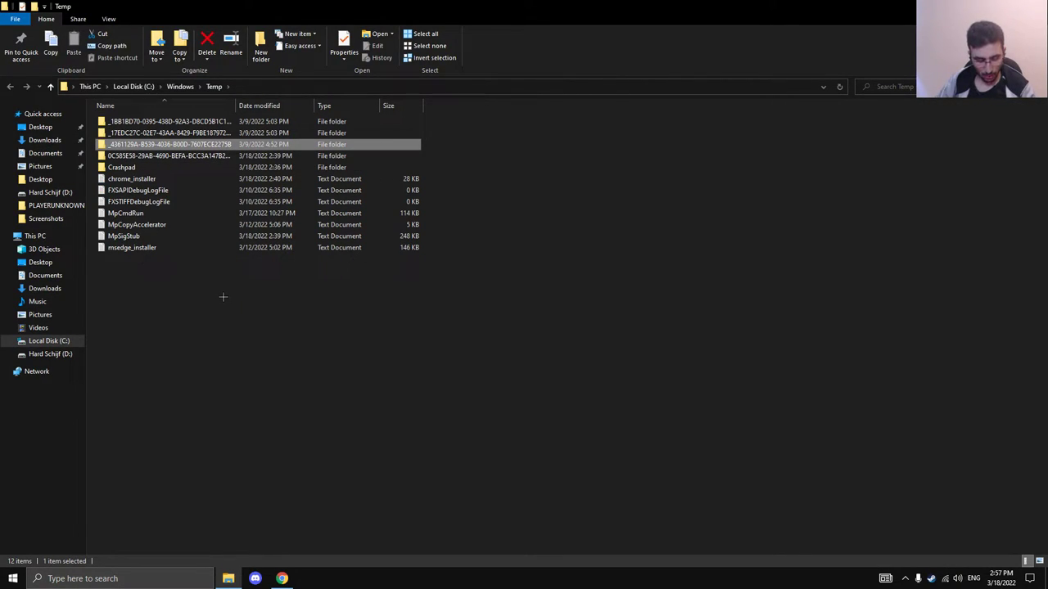
pyautogui.hotkey('ctrl', 'a')
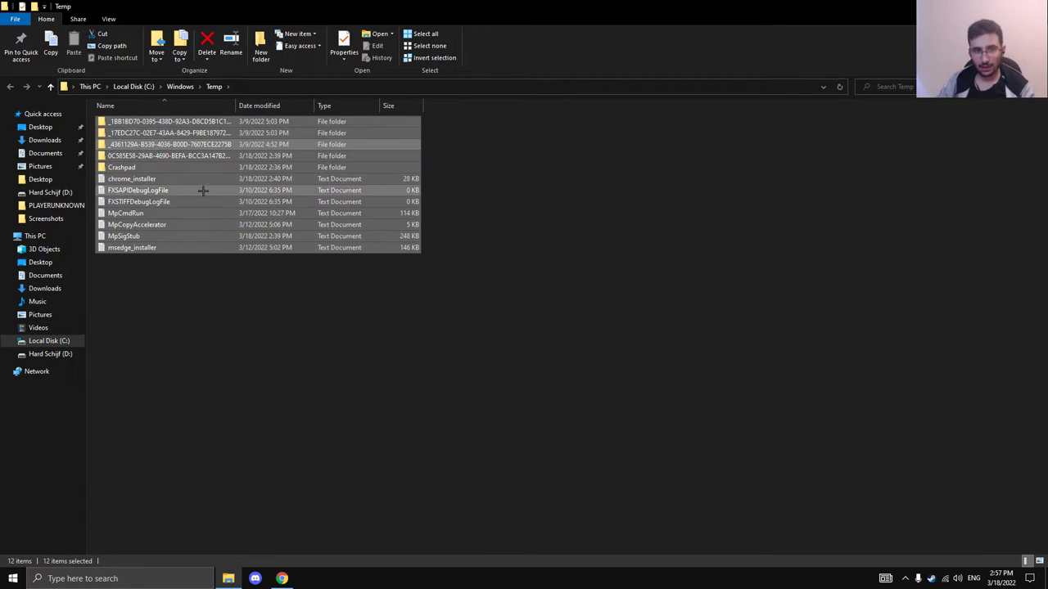
pyautogui.click(328, 303)
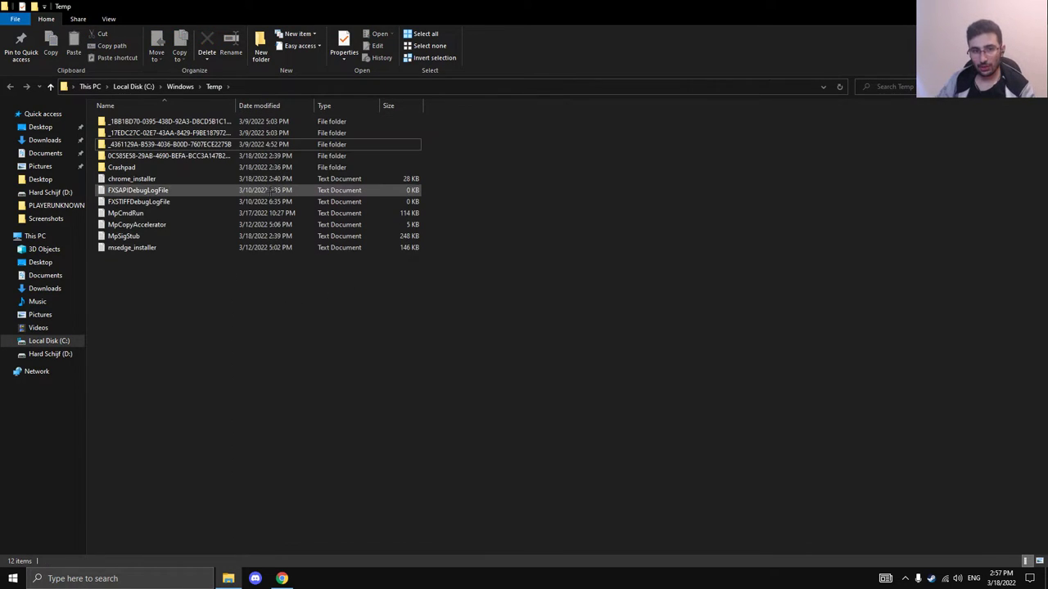
pyautogui.hotkey('ctrl', 'a')
pyautogui.press('Delete')
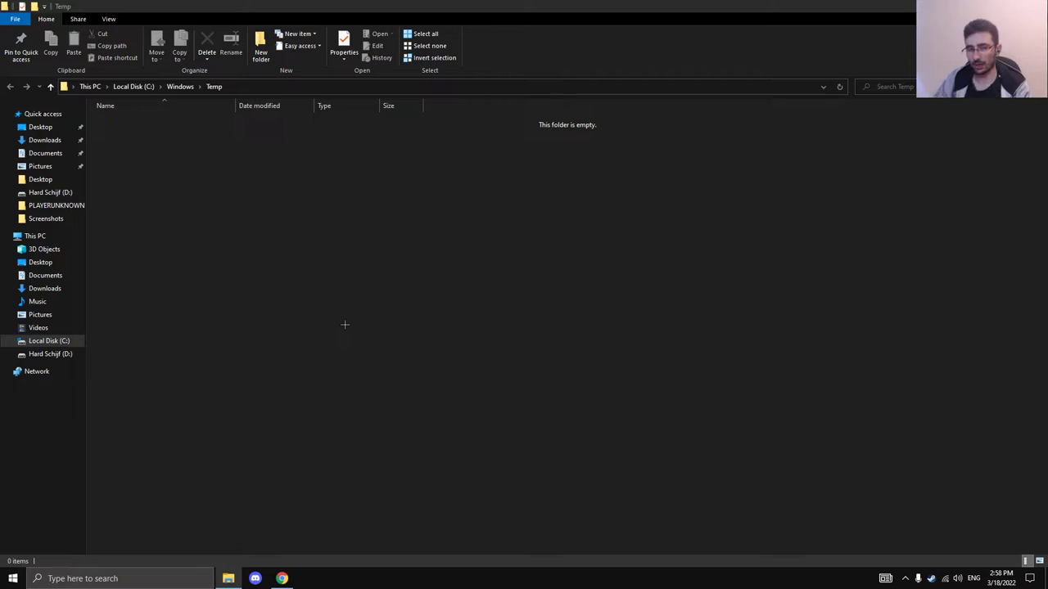
pyautogui.hotkey('alt', 'F4')
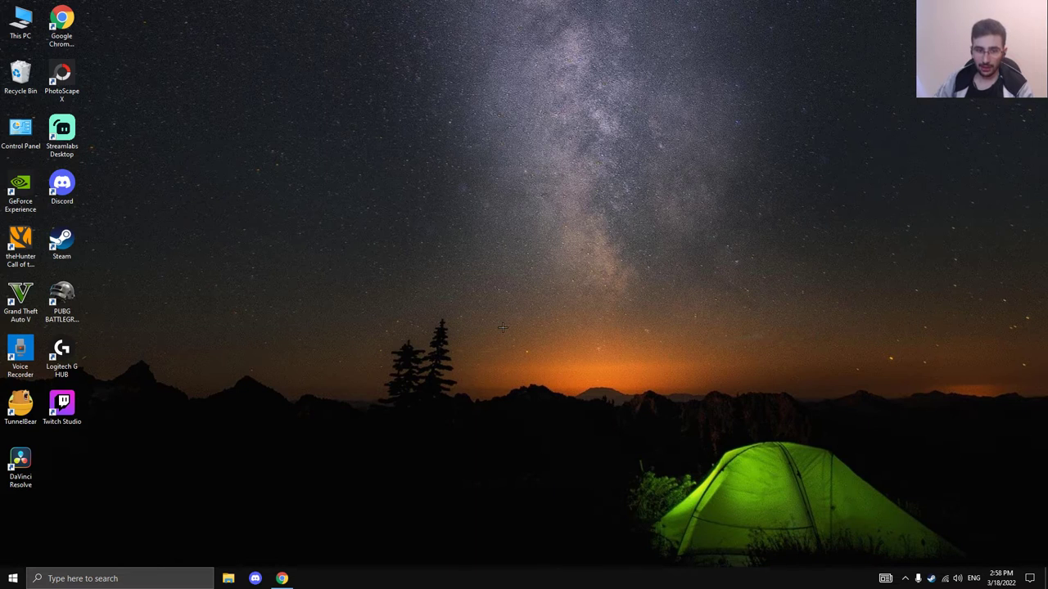
# Open the user's AppData Local Temp folder by running %temp% from the Run dialog.
pyautogui.rightClick(13, 578)
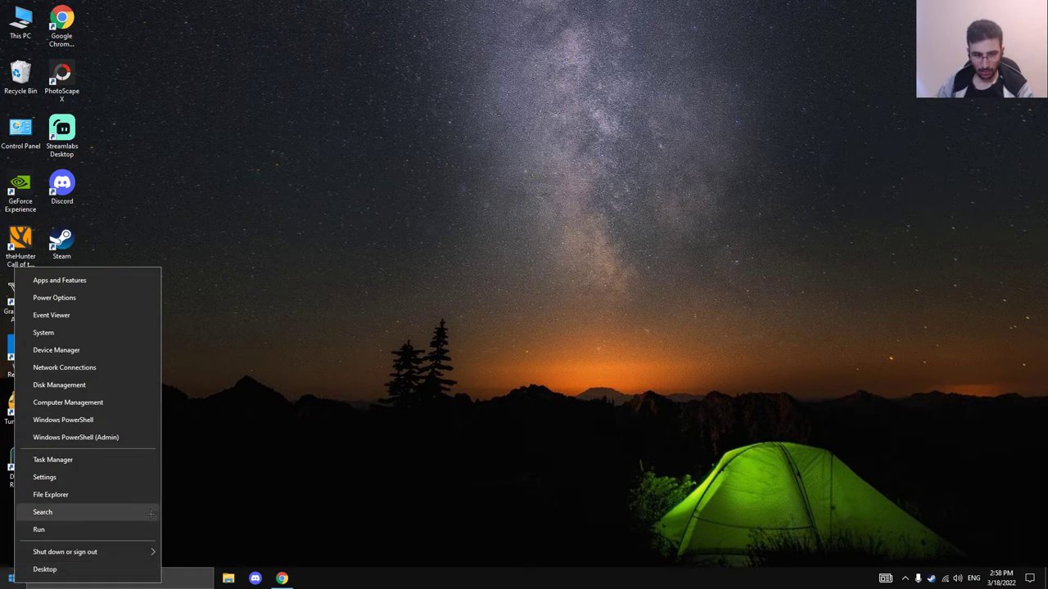
pyautogui.click(240, 496)
pyautogui.press('super+r')
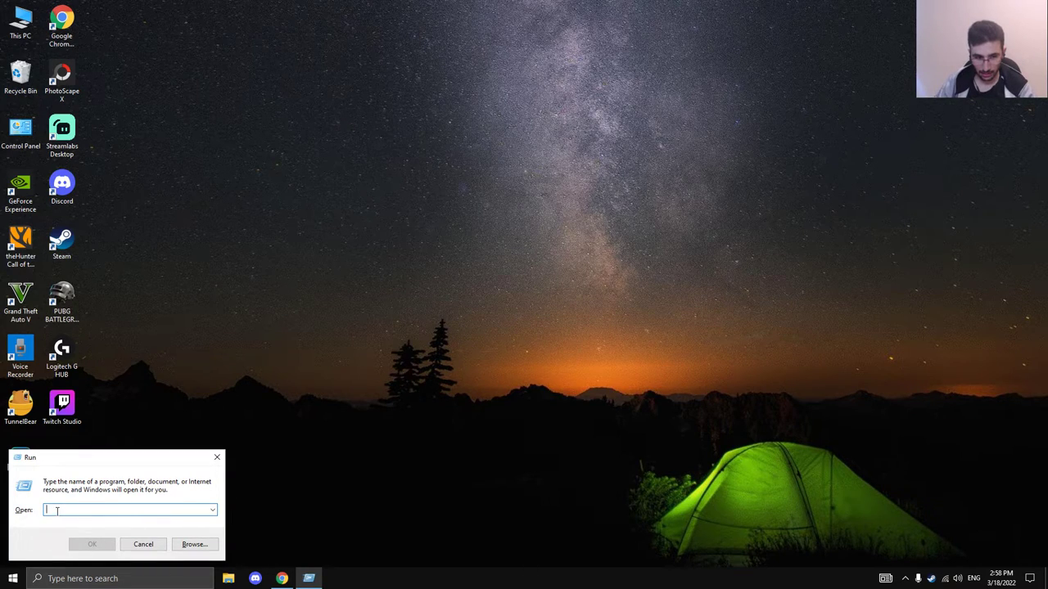
pyautogui.write('%temp%')
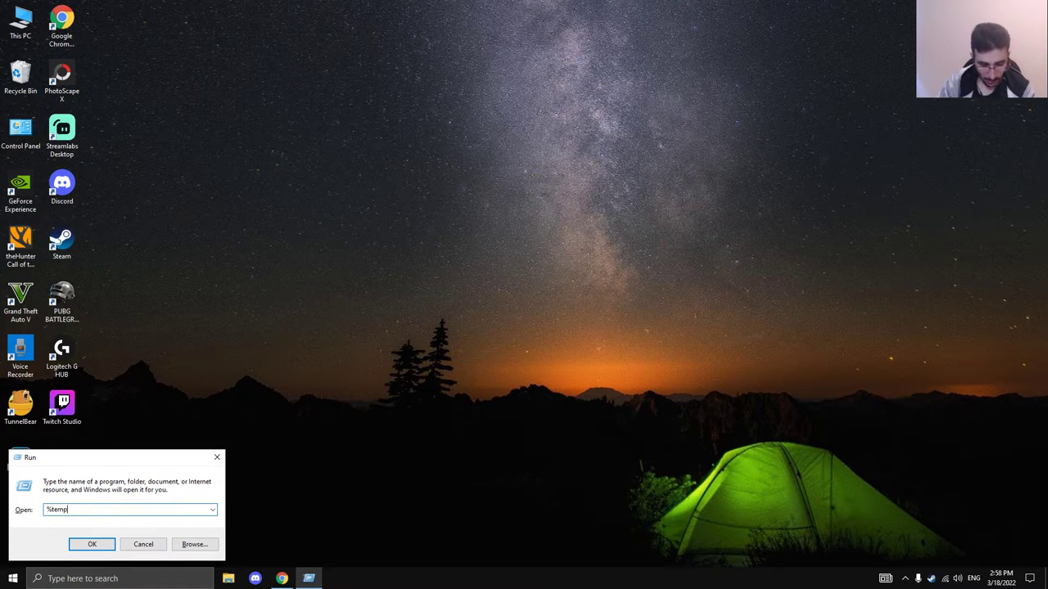
pyautogui.click(91, 543)
# Delete everything in the user's Temp folder, skipping the files in use by Google Chrome, and return to the desktop.
pyautogui.click(264, 223)
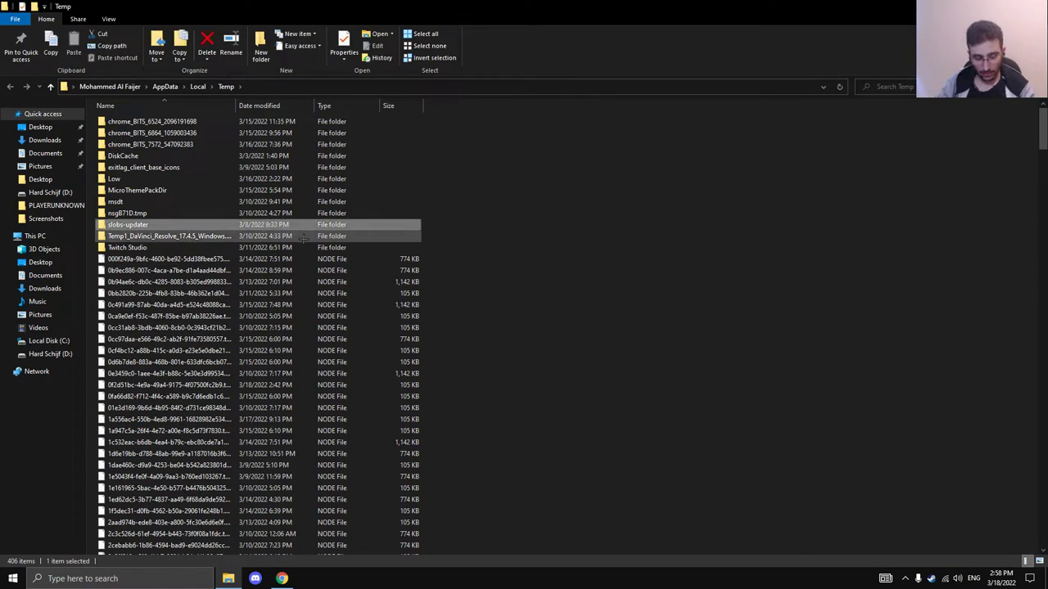
pyautogui.hotkey('ctrl', 'a')
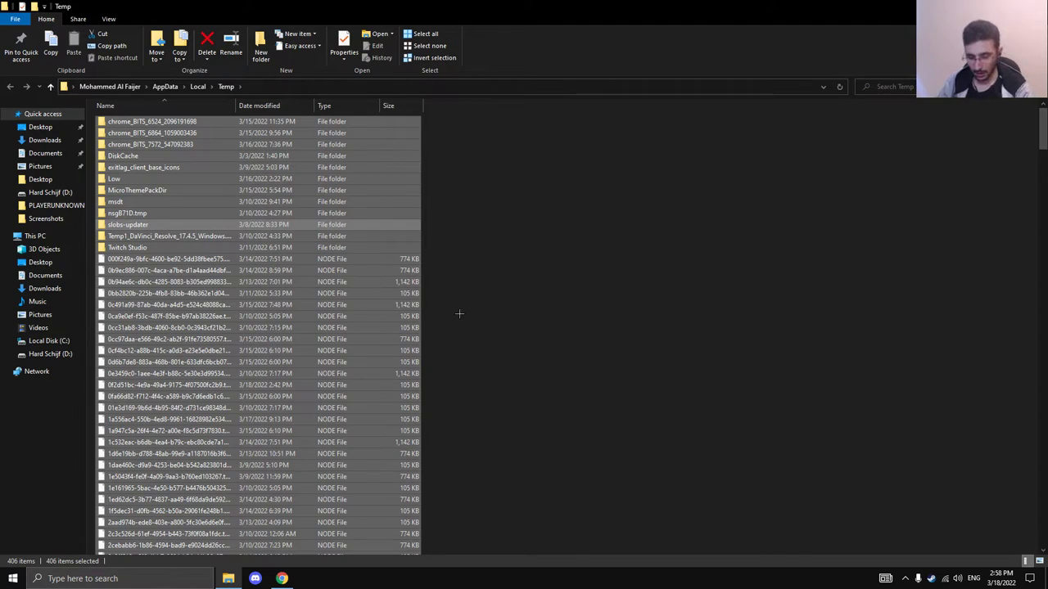
pyautogui.press('Delete')
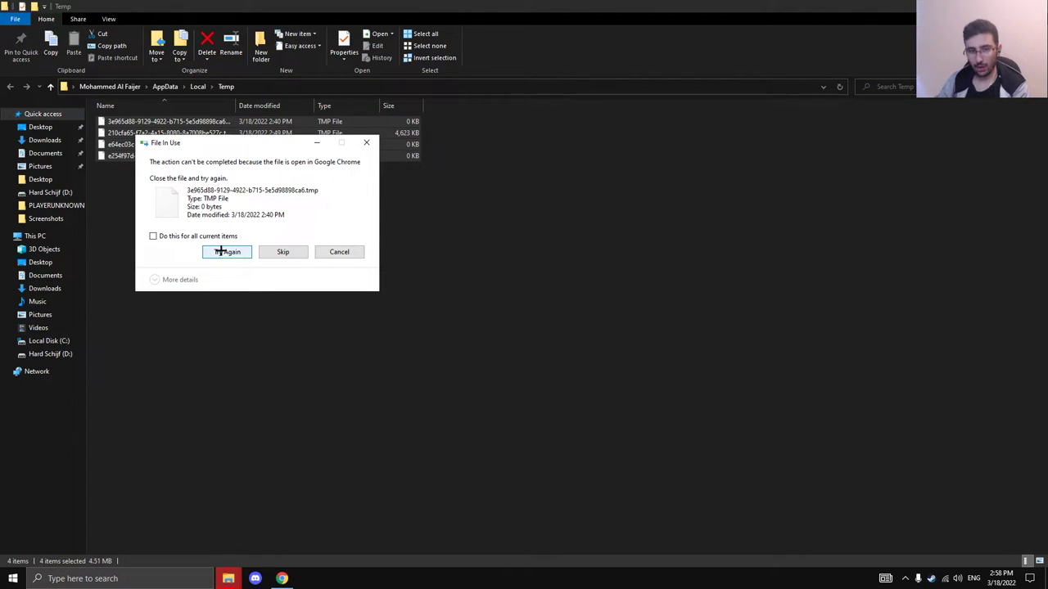
pyautogui.click(226, 251)
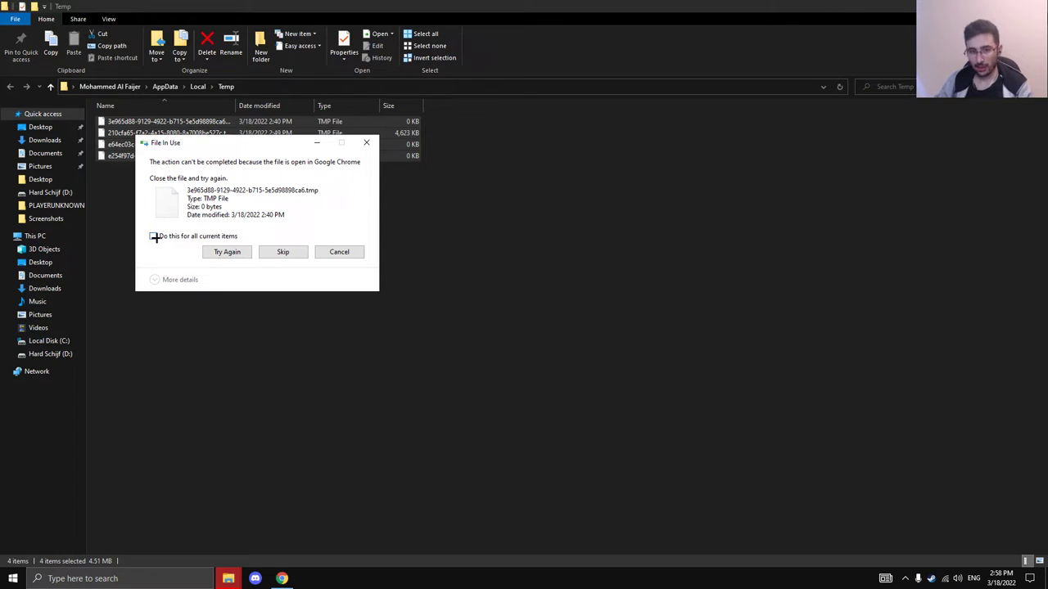
pyautogui.click(290, 253)
pyautogui.click(270, 257)
pyautogui.click(289, 255)
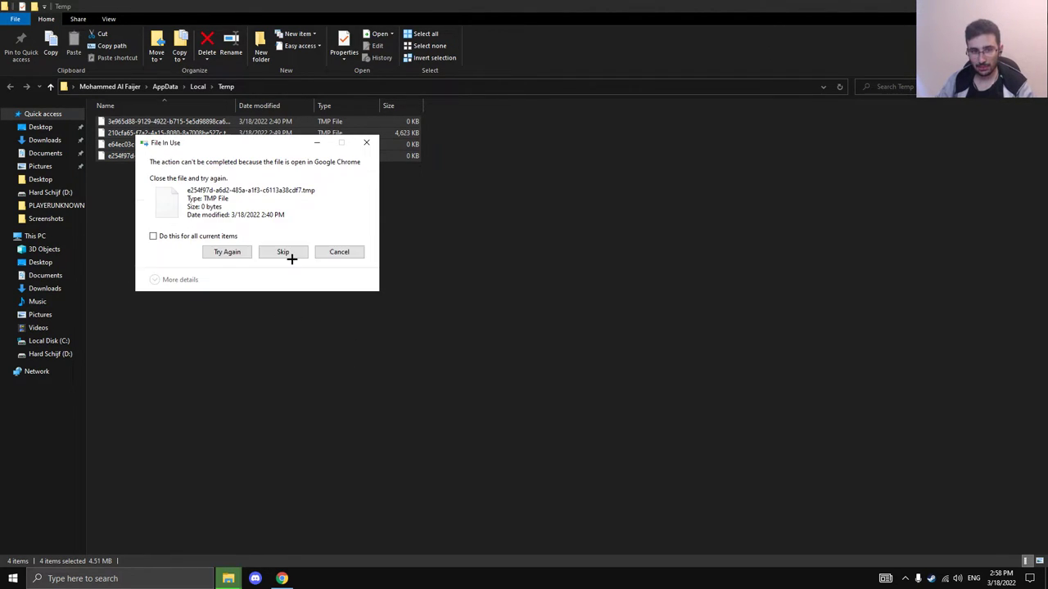
pyautogui.click(290, 255)
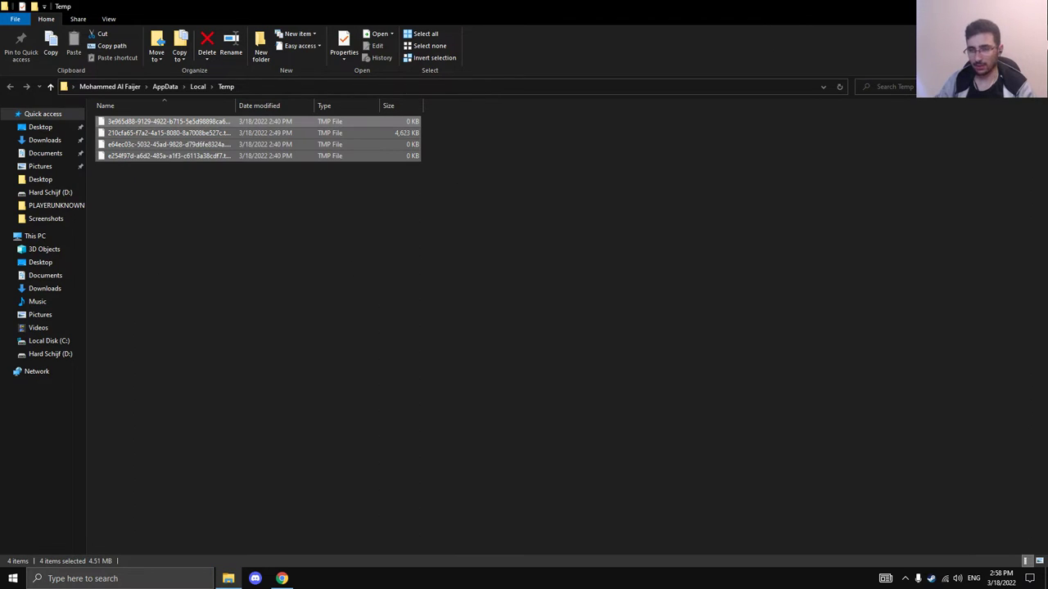
pyautogui.press('super+d')
# Refresh the desktop twice.
pyautogui.rightClick(161, 375)
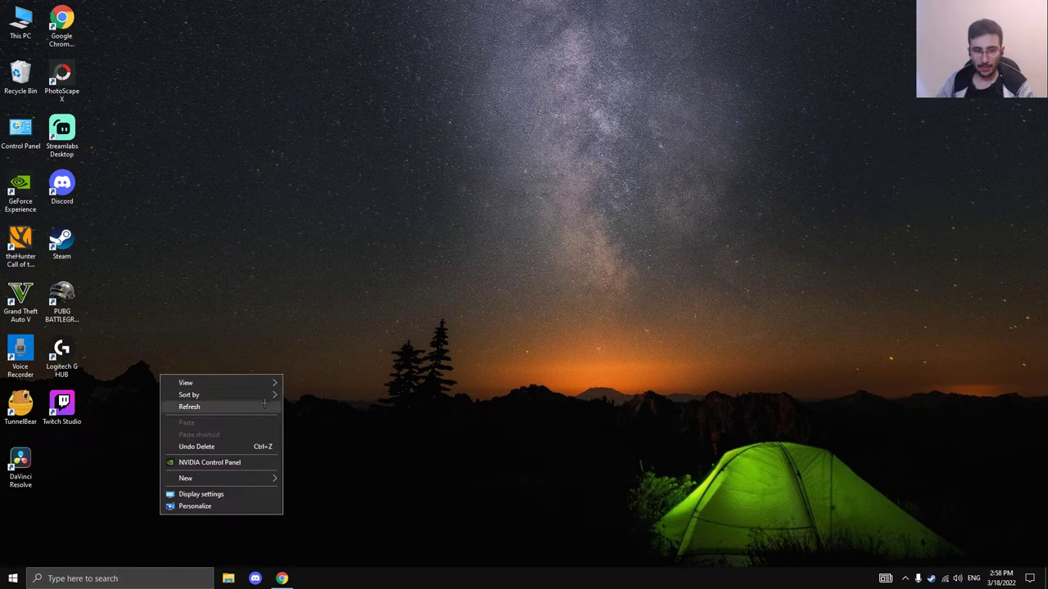
pyautogui.click(262, 406)
pyautogui.rightClick(197, 379)
pyautogui.click(288, 407)
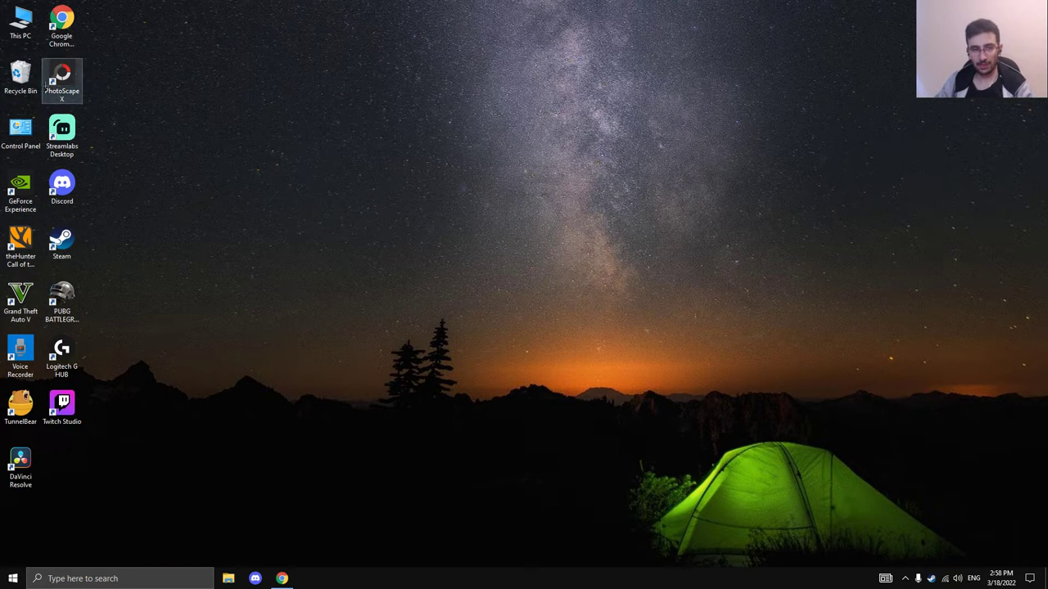
# Check the deleted files in the Recycle Bin and empty it permanently.
pyautogui.doubleClick(23, 74)
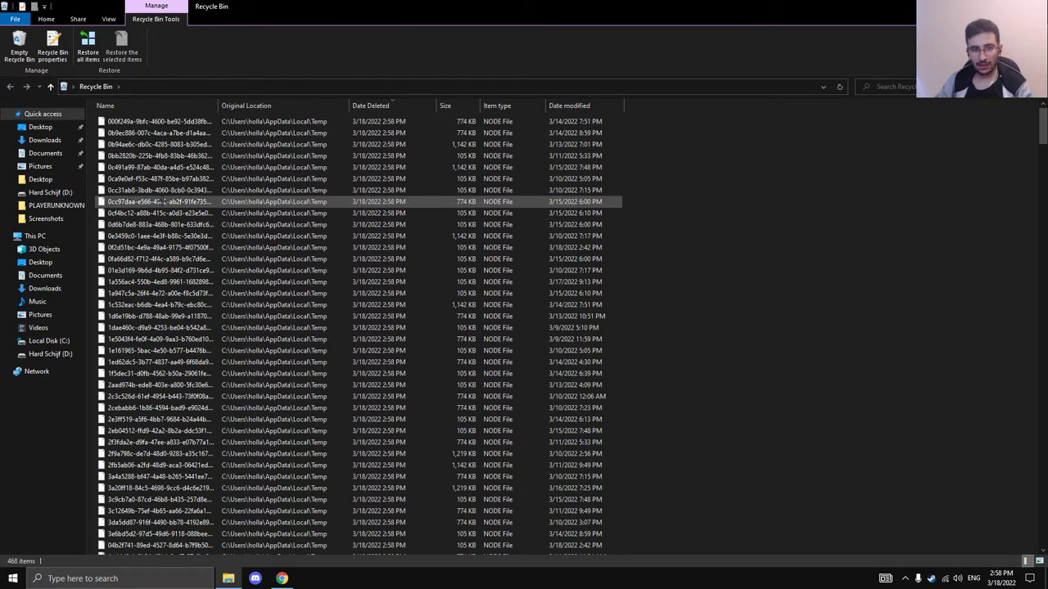
pyautogui.hotkey('alt', 'F4')
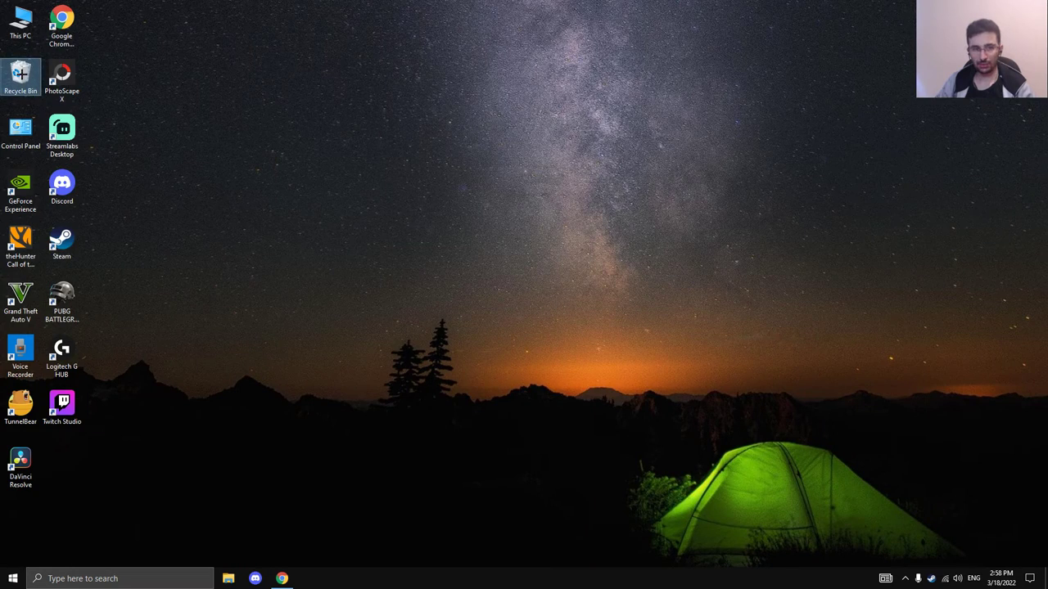
pyautogui.rightClick(4, 74)
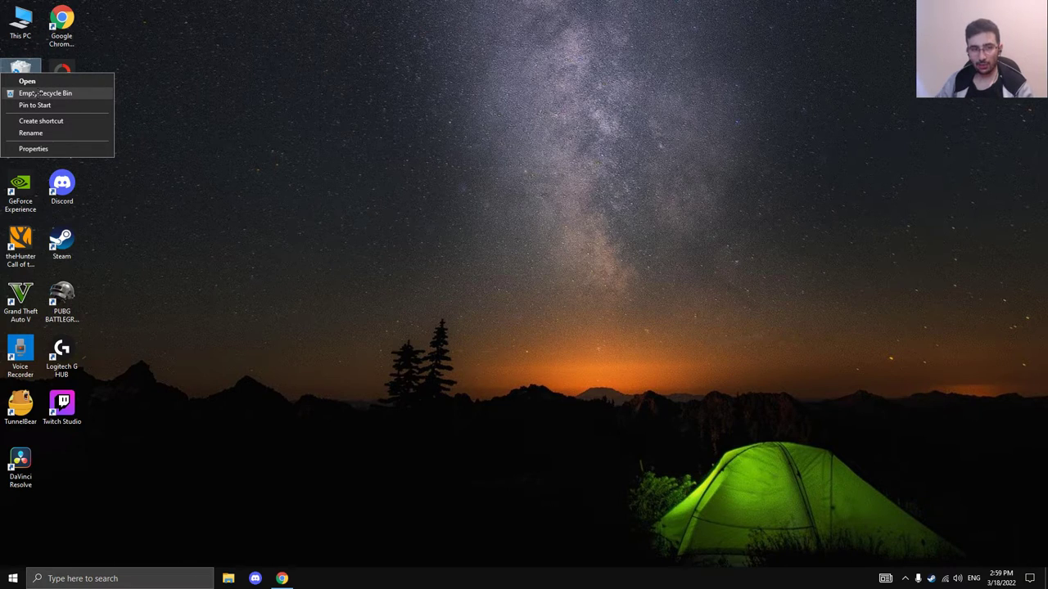
pyautogui.click(39, 92)
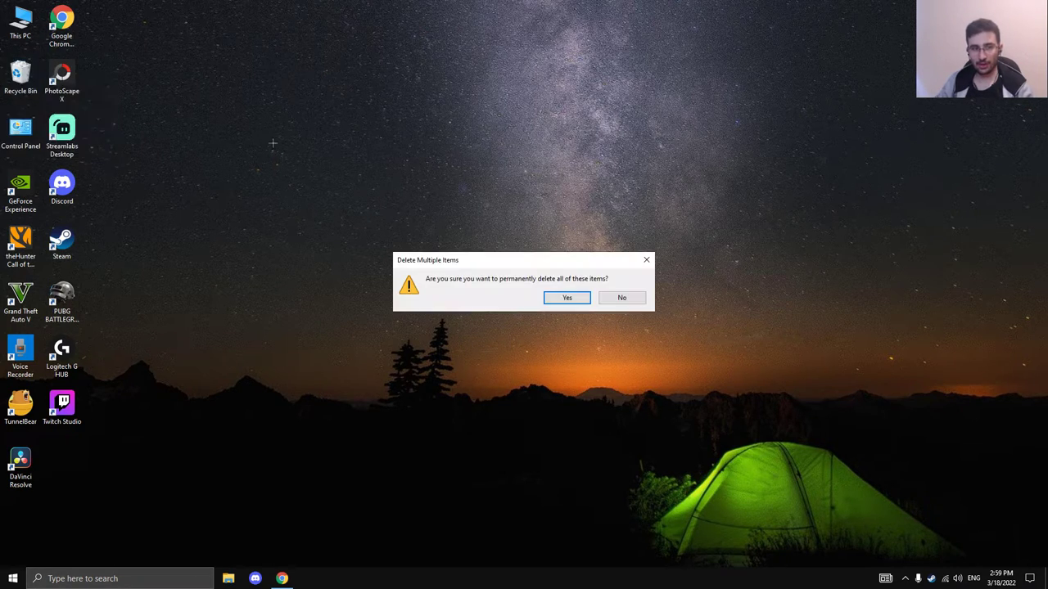
pyautogui.click(566, 299)
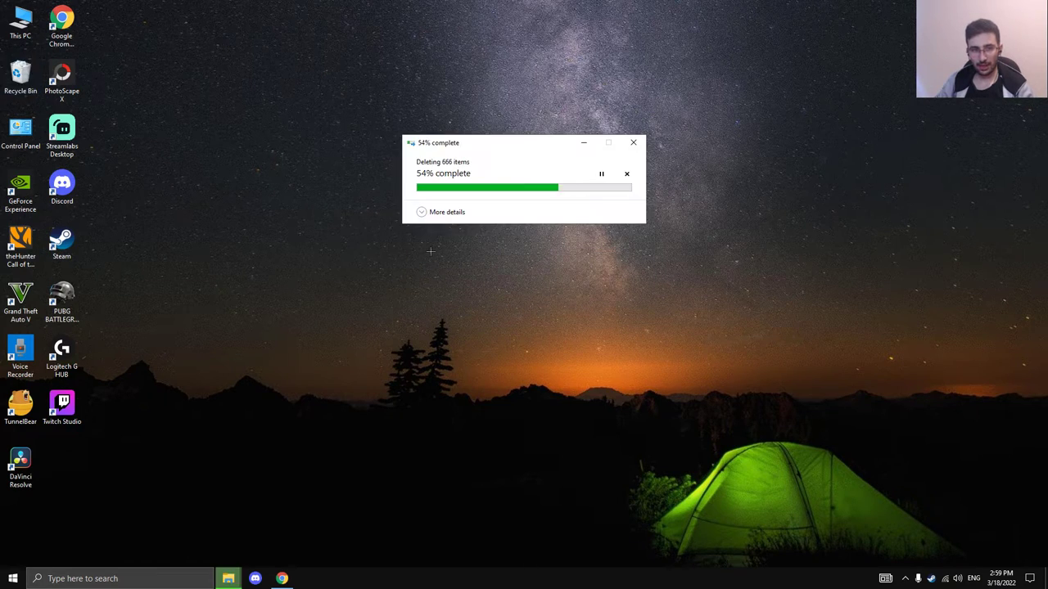
pyautogui.rightClick(297, 259)
pyautogui.click(264, 345)
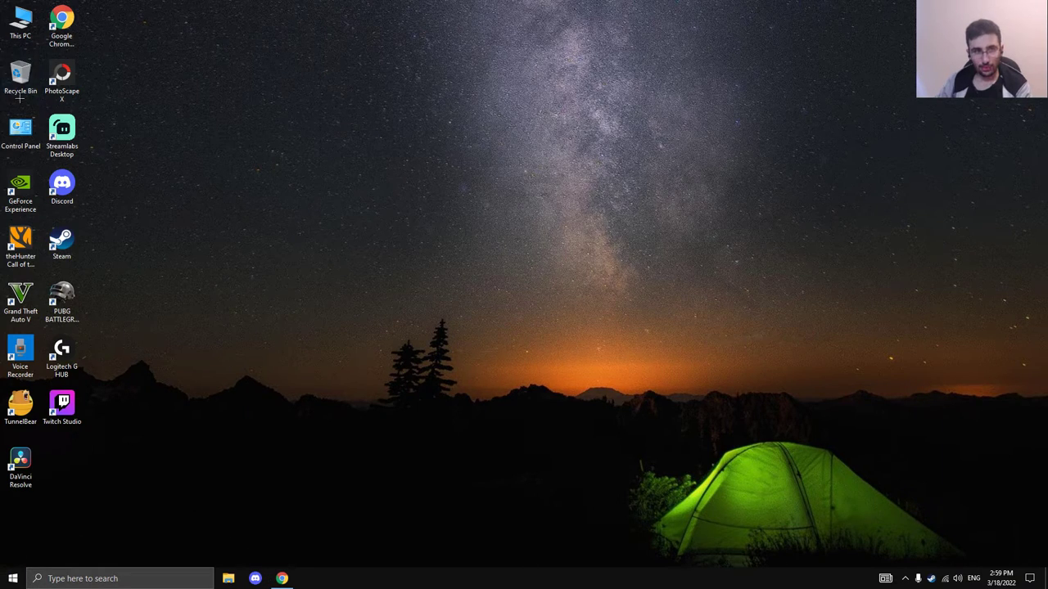
# Move the This PC icon away from the other icons to the open area of the desktop.
pyautogui.moveTo(21, 23); pyautogui.dragTo(311, 184)
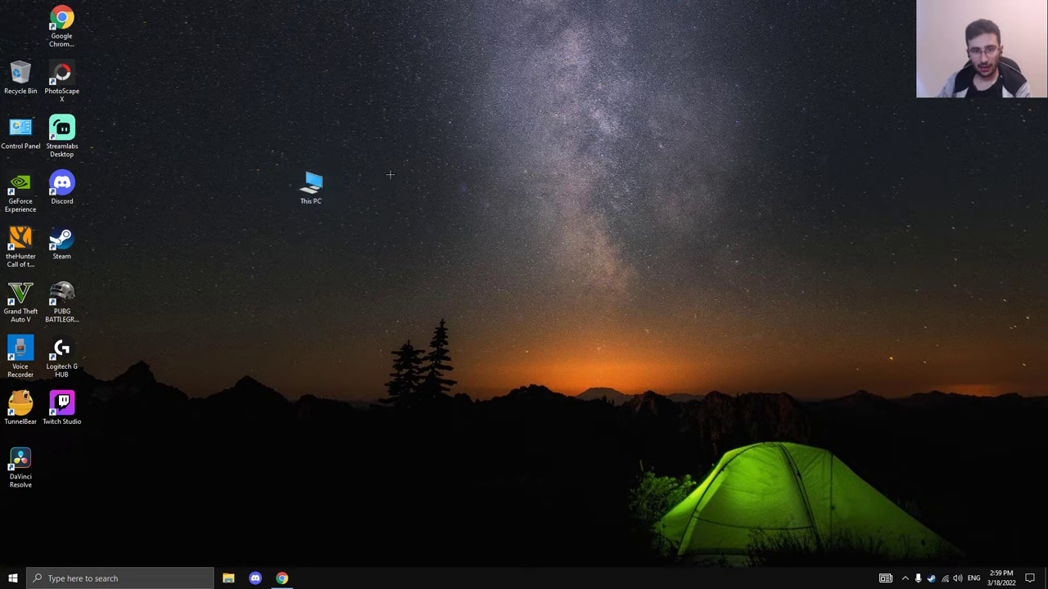
pyautogui.rightClick(309, 190)
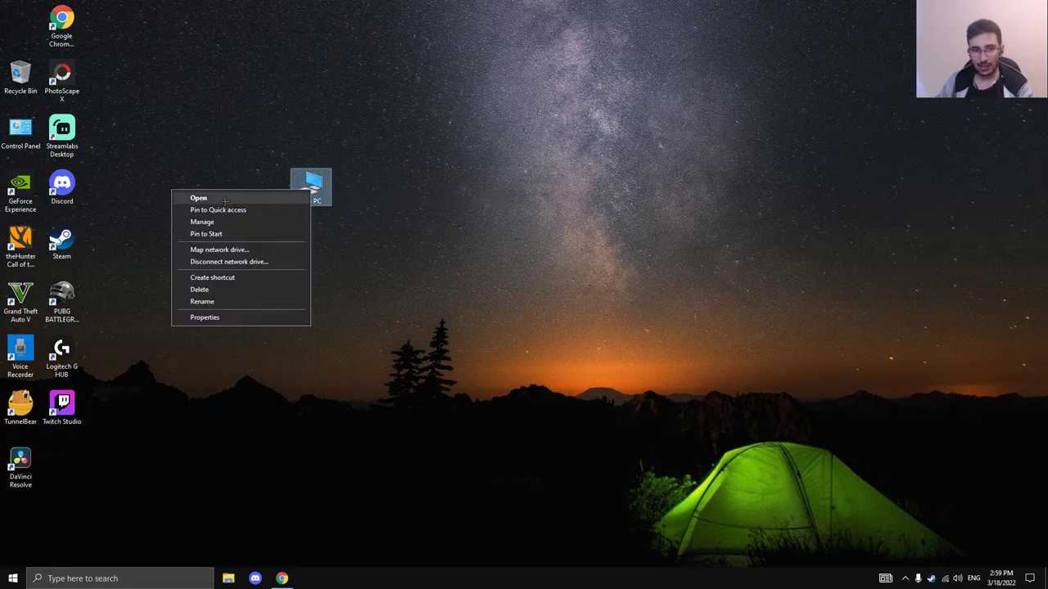
pyautogui.click(316, 222)
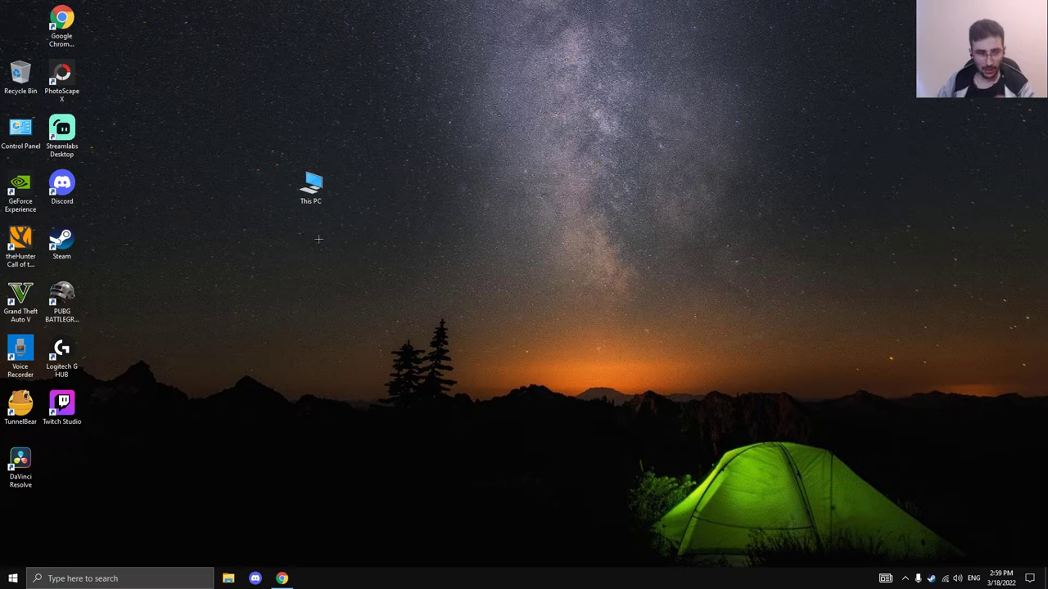
# Check in the desktop icon settings of the personalization themes that Computer is enabled, and confirm the dialog.
pyautogui.click(13, 578)
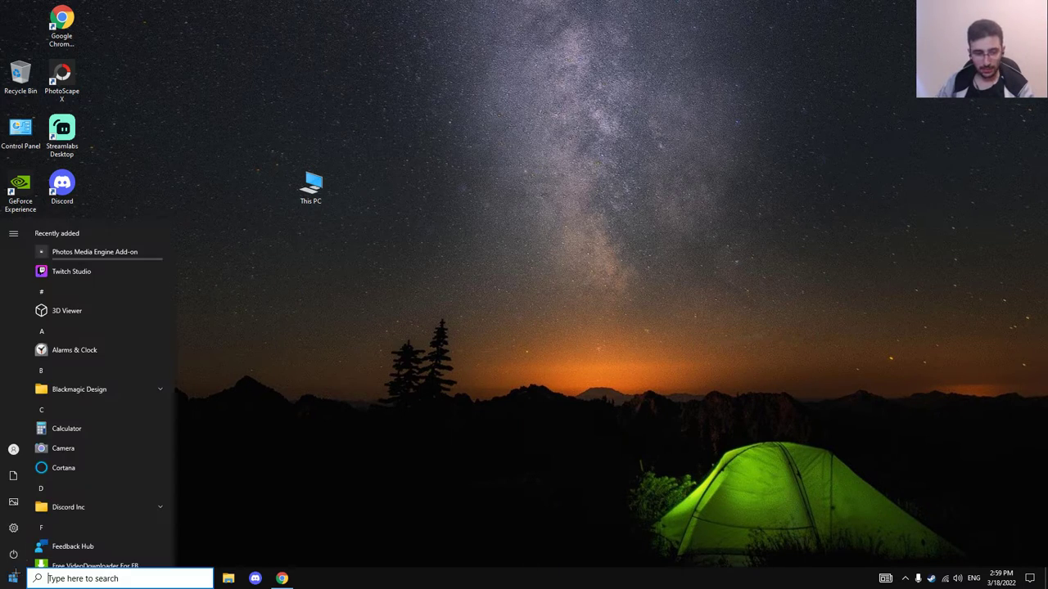
pyautogui.click(13, 521)
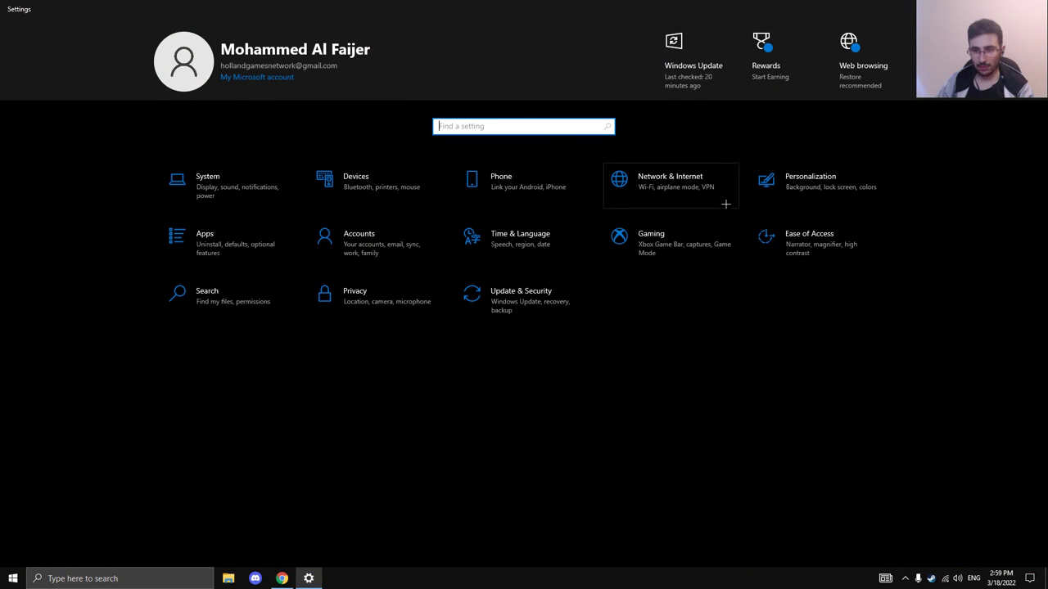
pyautogui.click(815, 185)
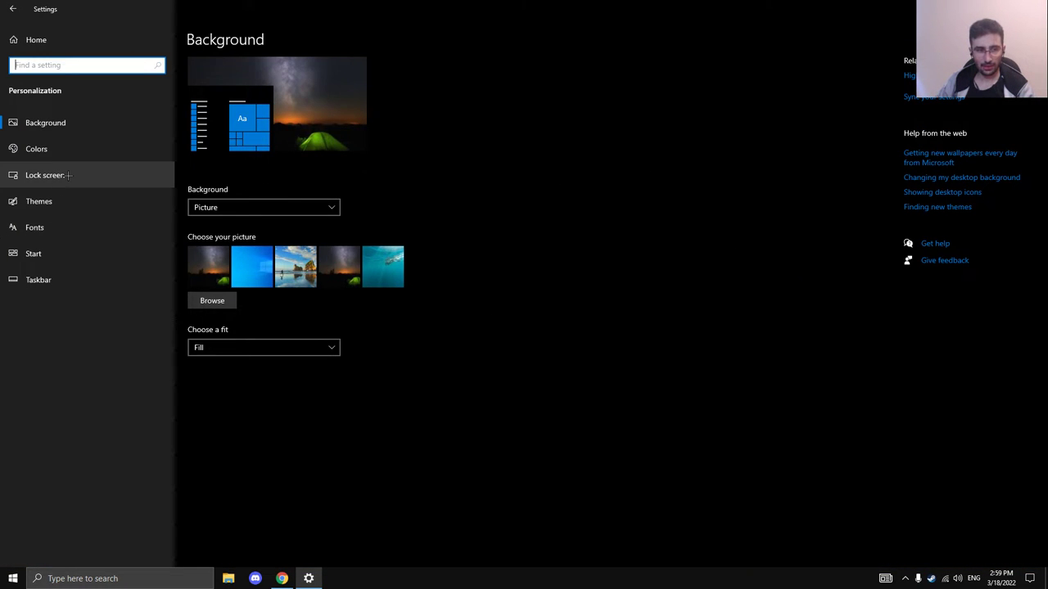
pyautogui.click(63, 201)
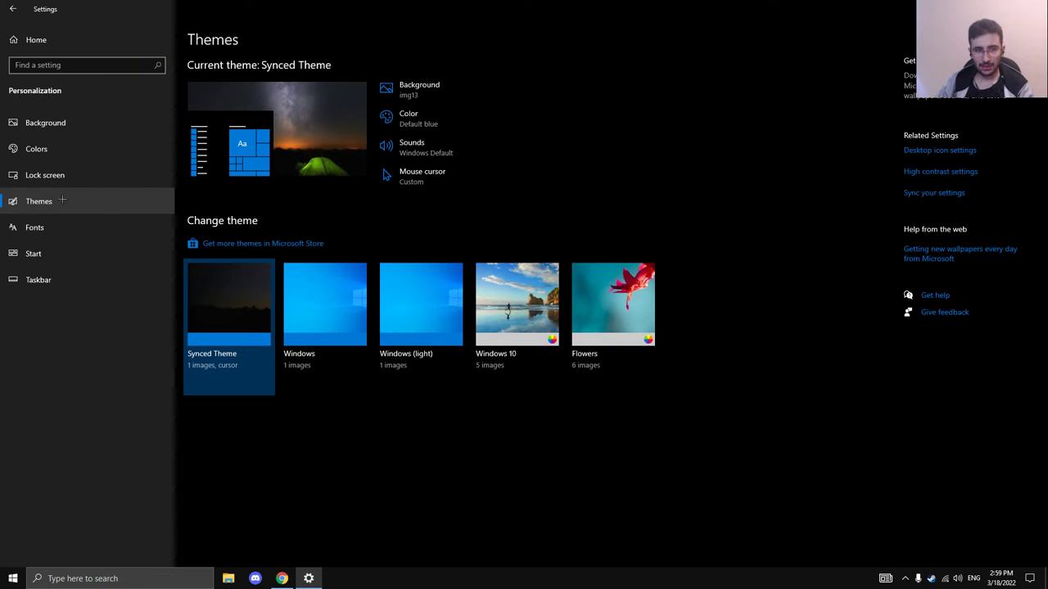
pyautogui.click(941, 152)
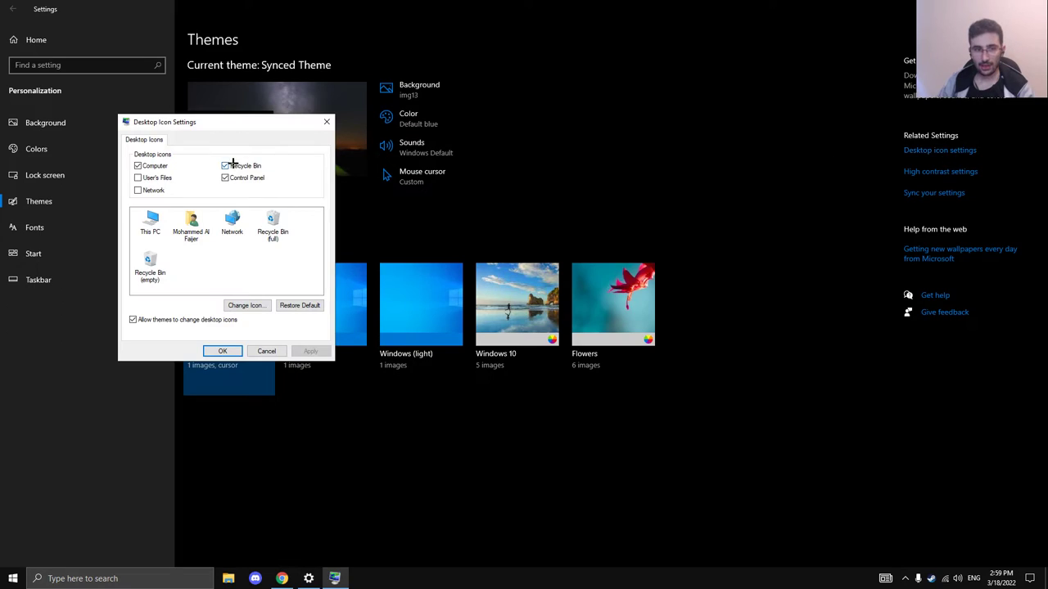
pyautogui.click(138, 165)
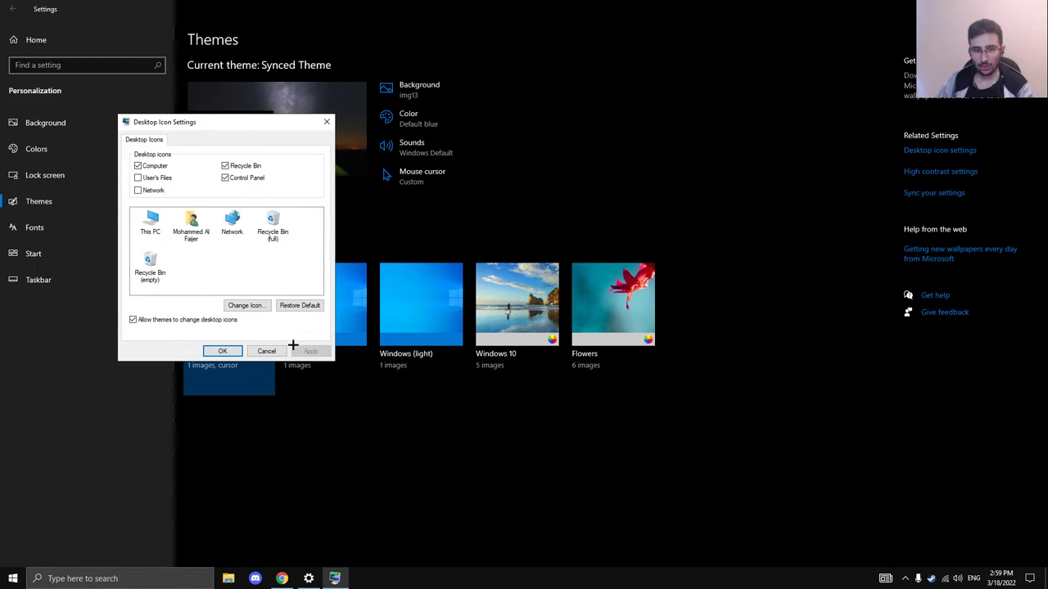
pyautogui.click(223, 350)
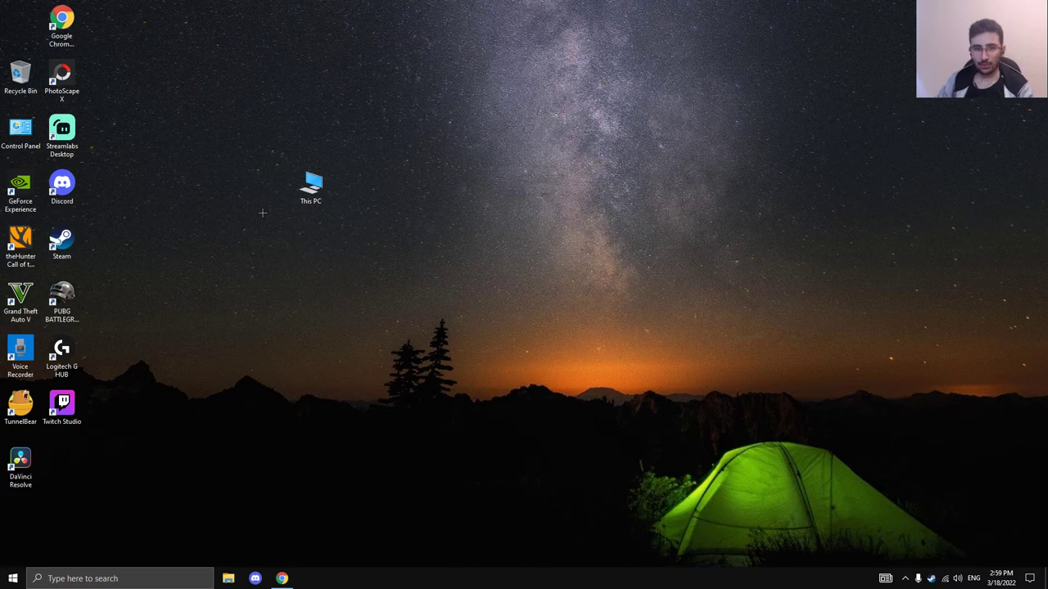
# Open the Performance Options from This PC's advanced system settings and review the custom visual effects.
pyautogui.rightClick(319, 187)
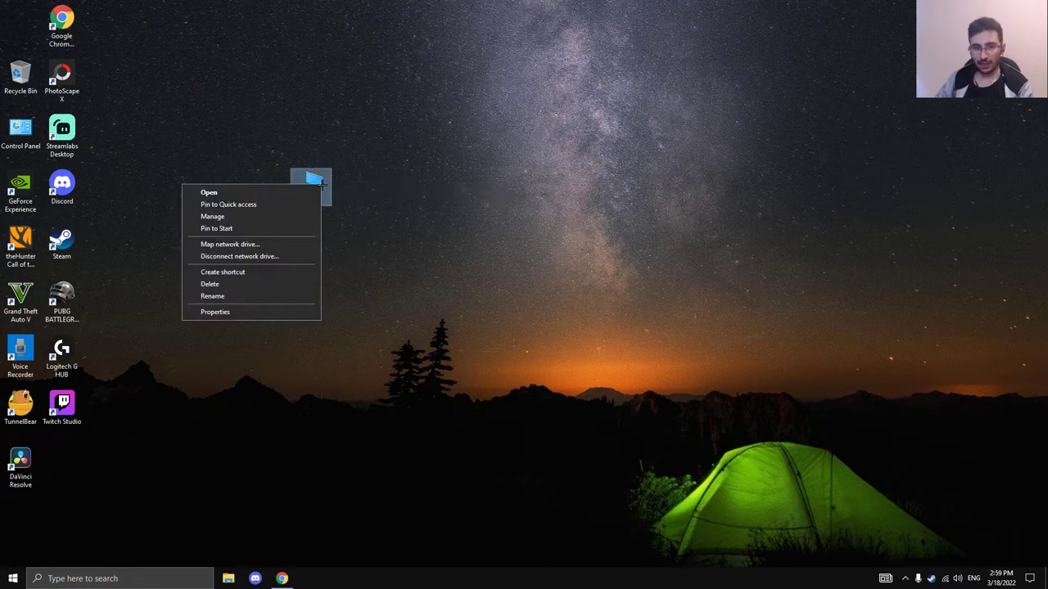
pyautogui.click(231, 312)
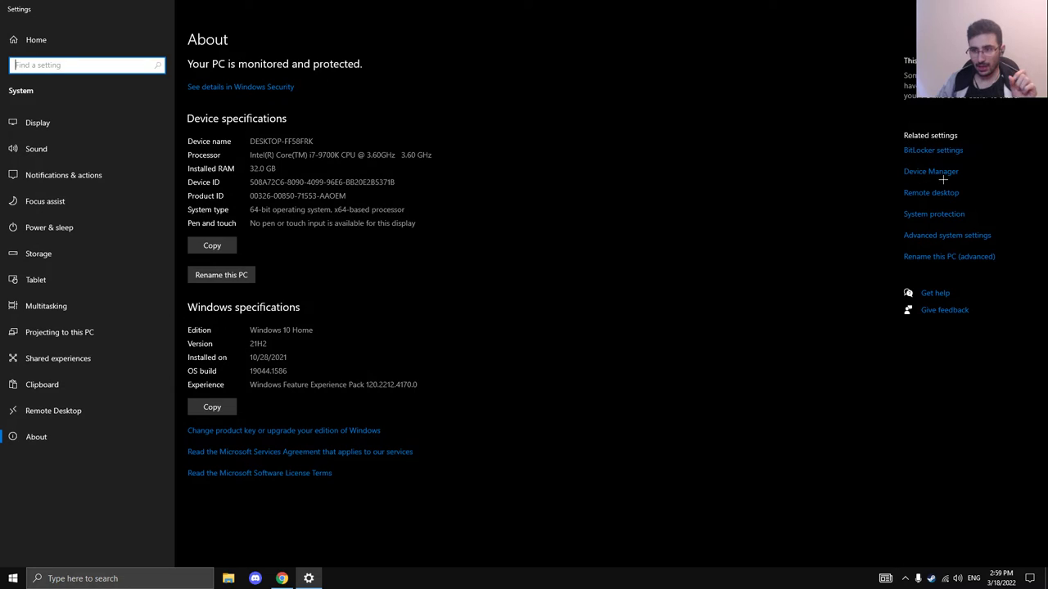
pyautogui.click(940, 239)
pyautogui.moveTo(255, 136); pyautogui.dragTo(439, 123)
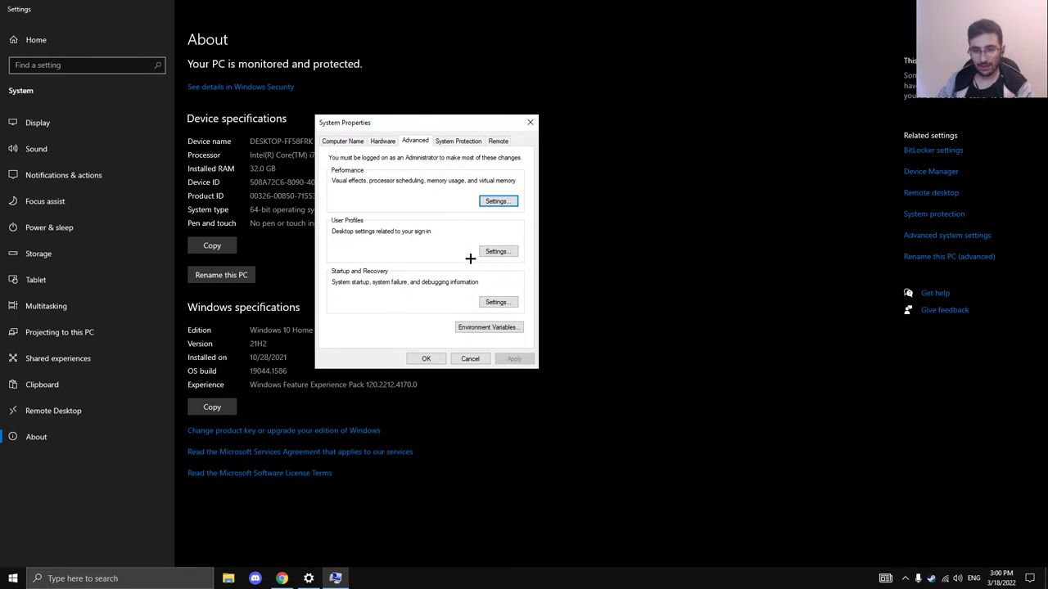
pyautogui.click(500, 202)
pyautogui.moveTo(508, 162); pyautogui.dragTo(736, 106)
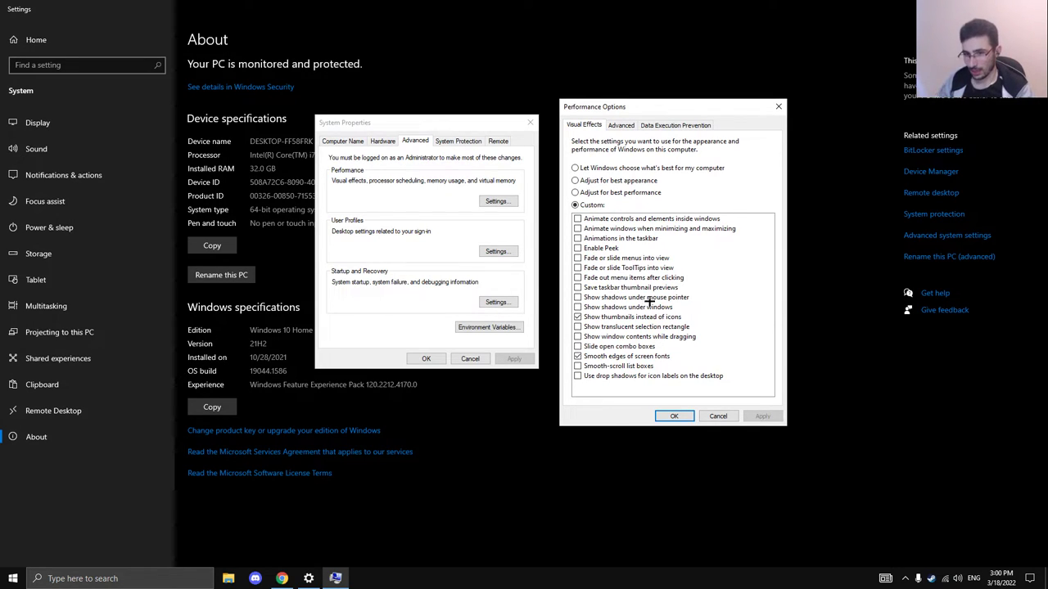
pyautogui.click(578, 357)
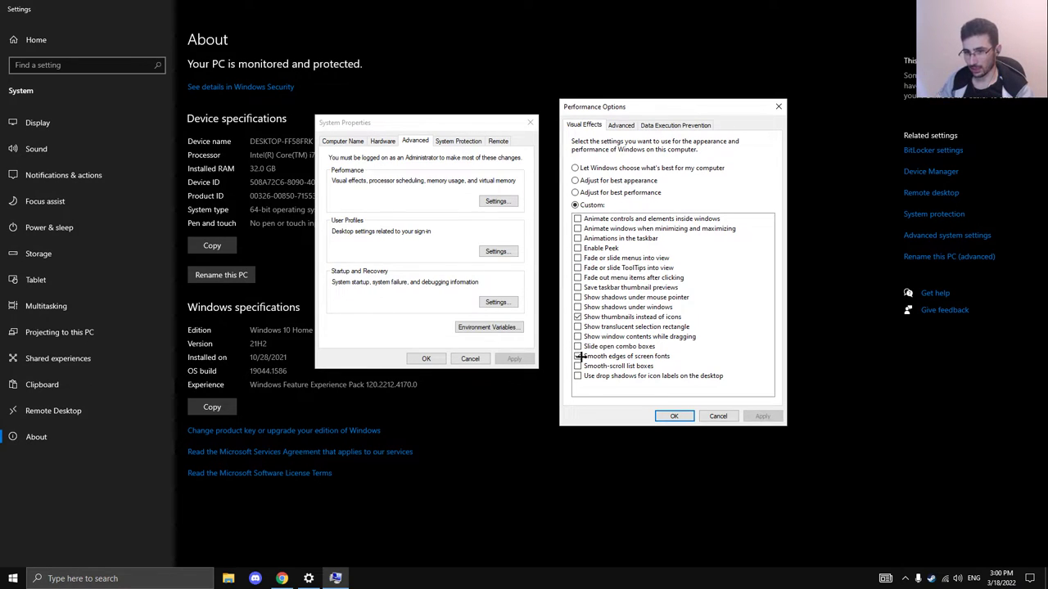
pyautogui.click(578, 317)
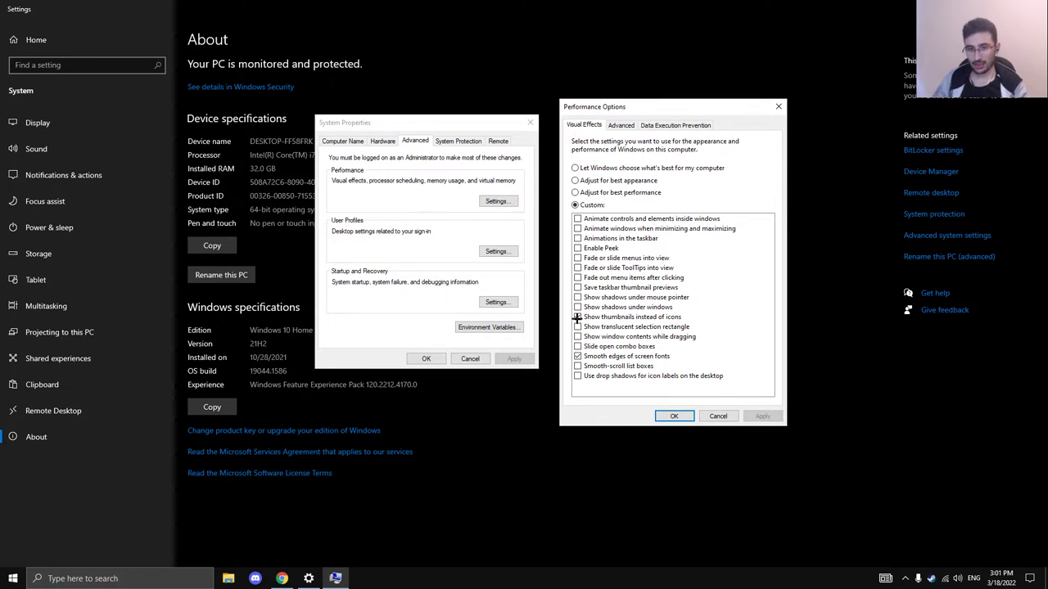
# View the image thumbnails on Hard Schijf (D:), preview the picture 20220214_174410 and close it again.
pyautogui.click(229, 578)
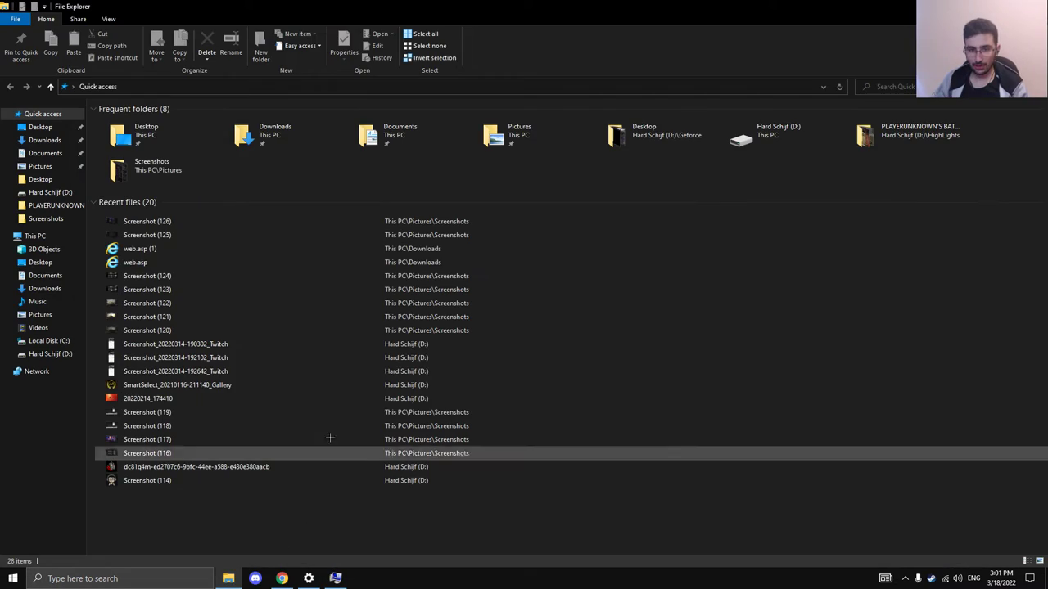
pyautogui.click(51, 353)
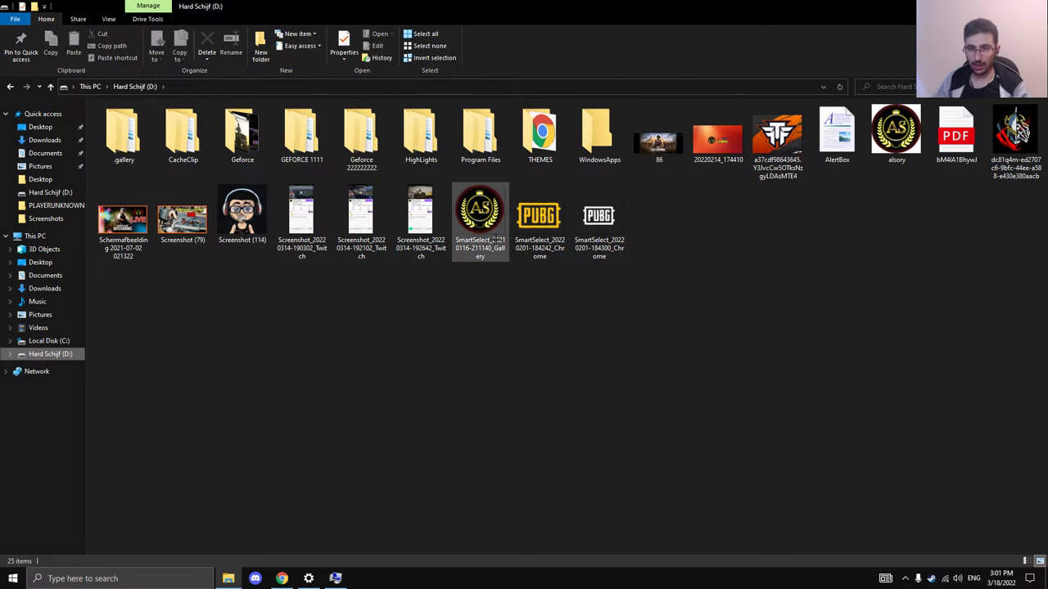
pyautogui.click(710, 139)
pyautogui.doubleClick(709, 135)
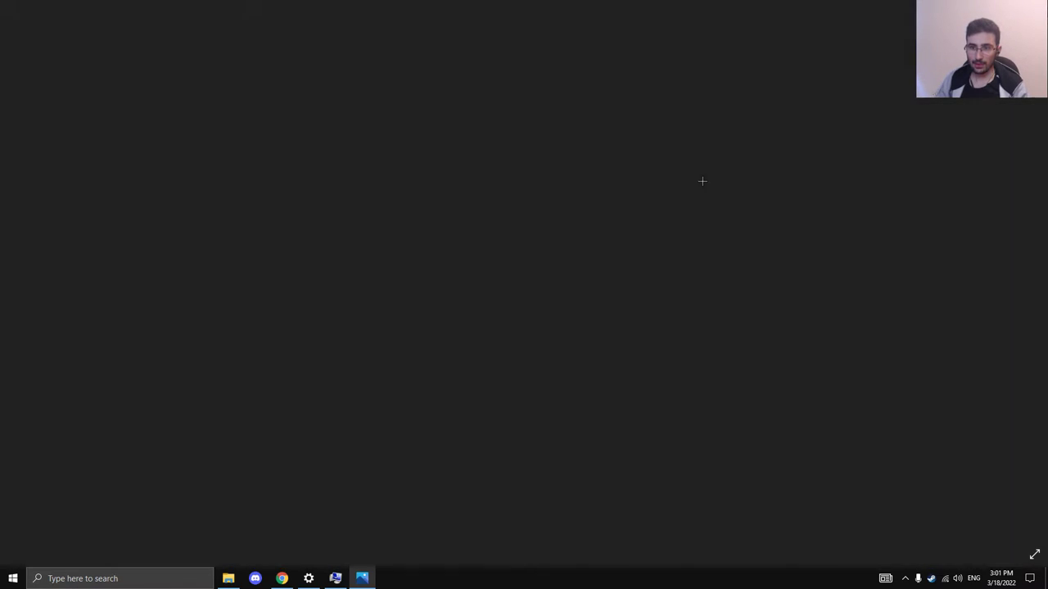
pyautogui.hotkey('alt', 'F4')
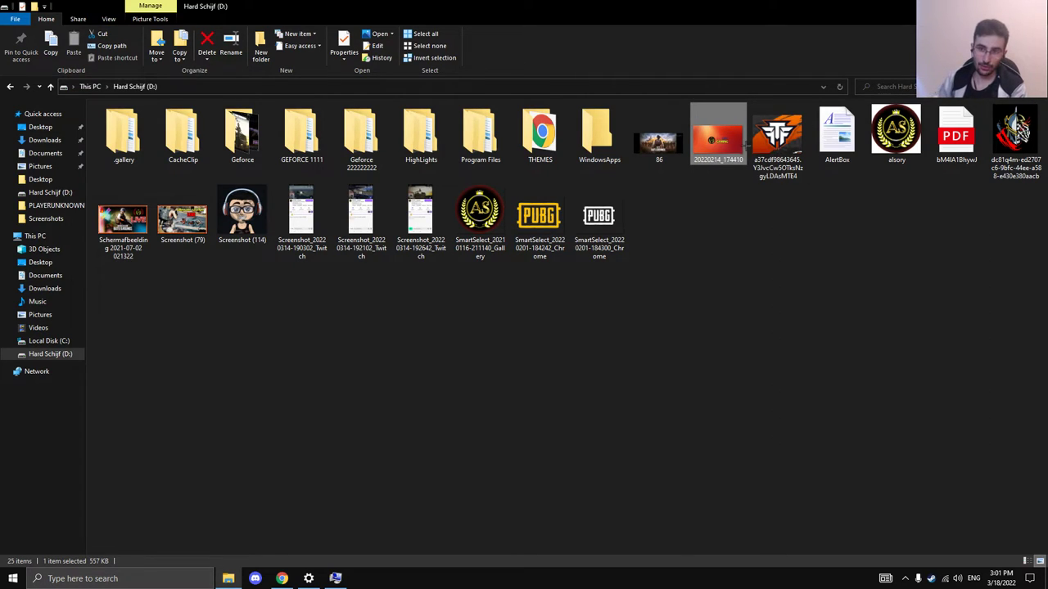
pyautogui.doubleClick(717, 140)
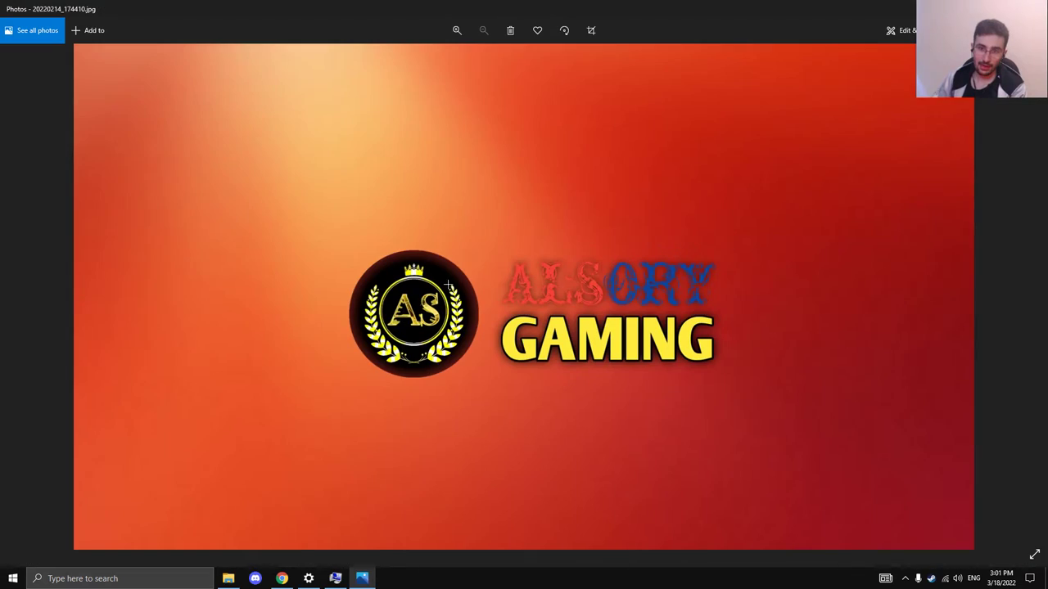
pyautogui.hotkey('alt', 'F4')
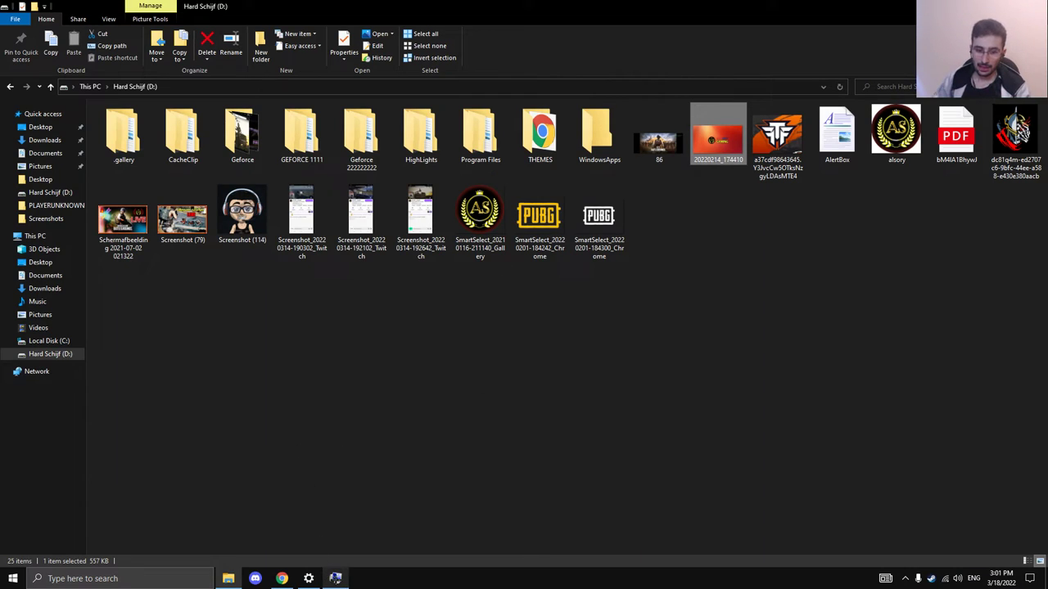
# Confirm custom visual effects with only Show thumbnails instead of icons and Smooth edges of screen fonts enabled, and close the system settings.
pyautogui.click(335, 578)
pyautogui.click(588, 318)
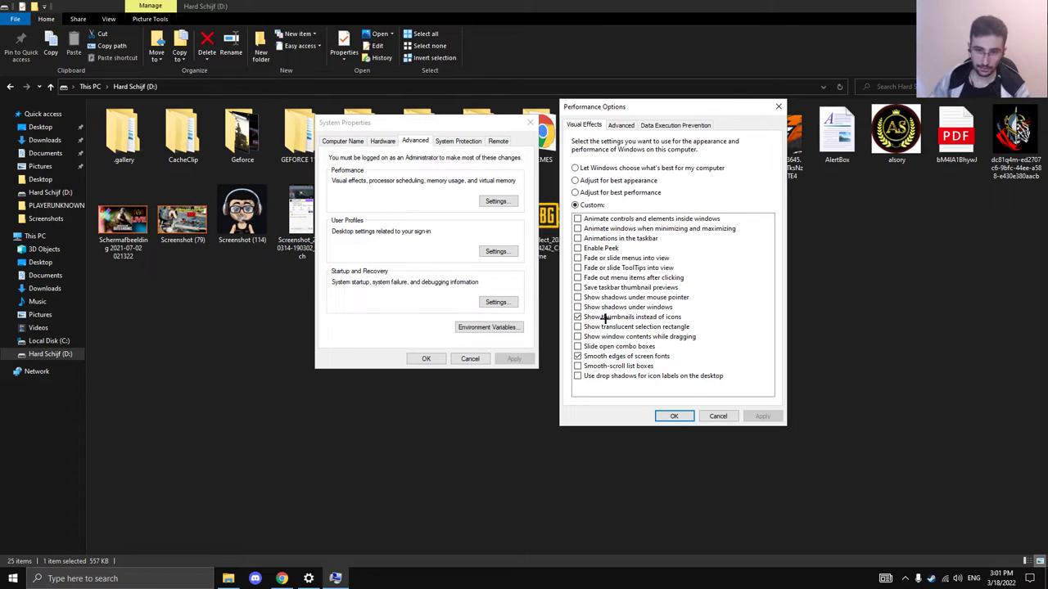
pyautogui.press('Return')
pyautogui.press('Return')
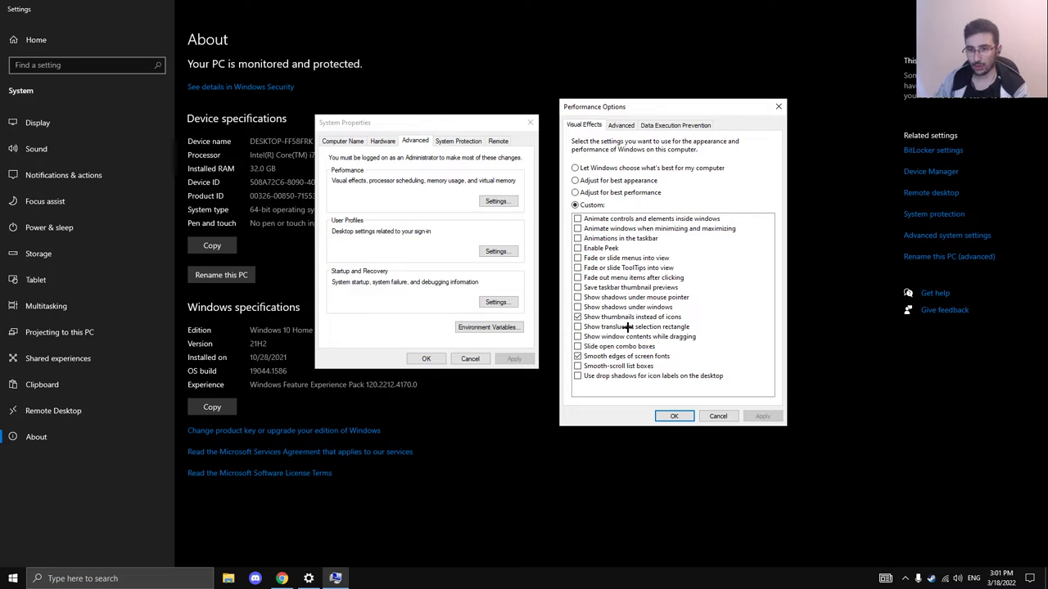
pyautogui.click(674, 416)
pyautogui.click(434, 360)
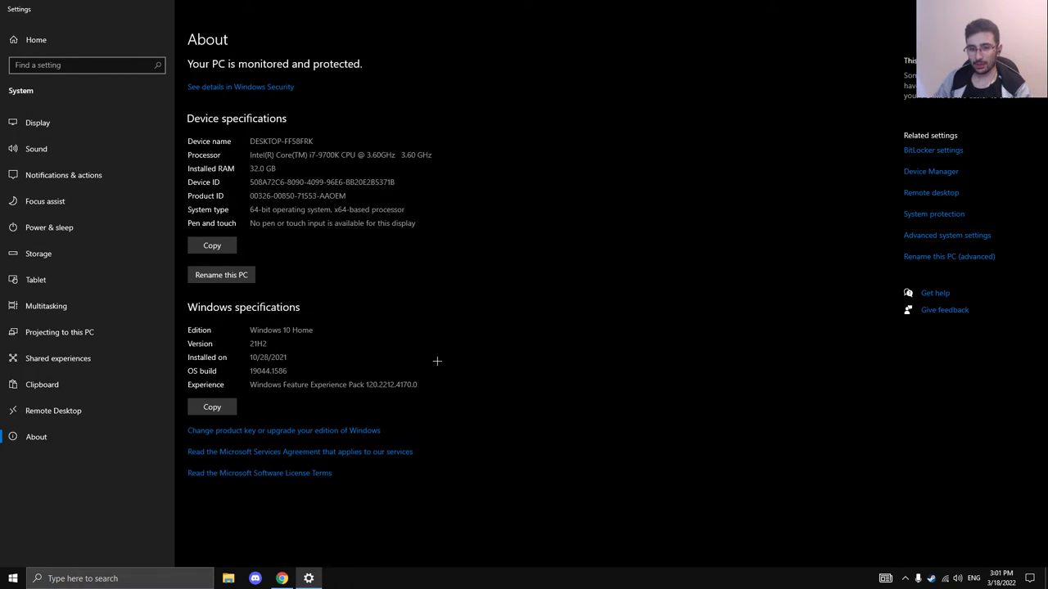
pyautogui.hotkey('alt', 'F4')
# Put the This PC icon back above the Recycle Bin and refresh the desktop.
pyautogui.rightClick(443, 204)
pyautogui.click(544, 236)
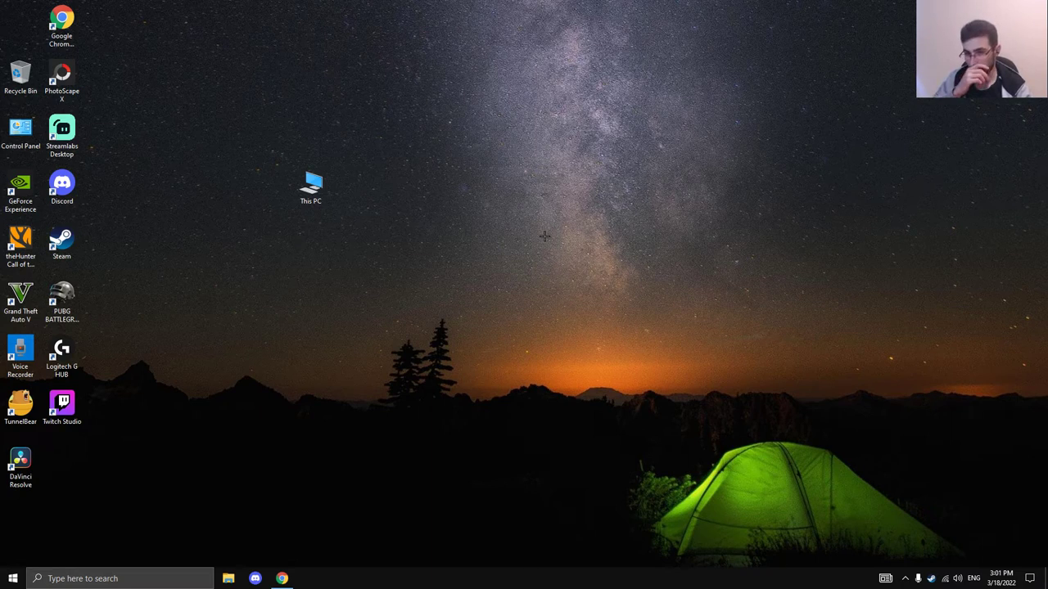
pyautogui.moveTo(311, 187); pyautogui.dragTo(21, 23)
pyautogui.rightClick(82, 131)
pyautogui.click(216, 182)
pyautogui.click(155, 243)
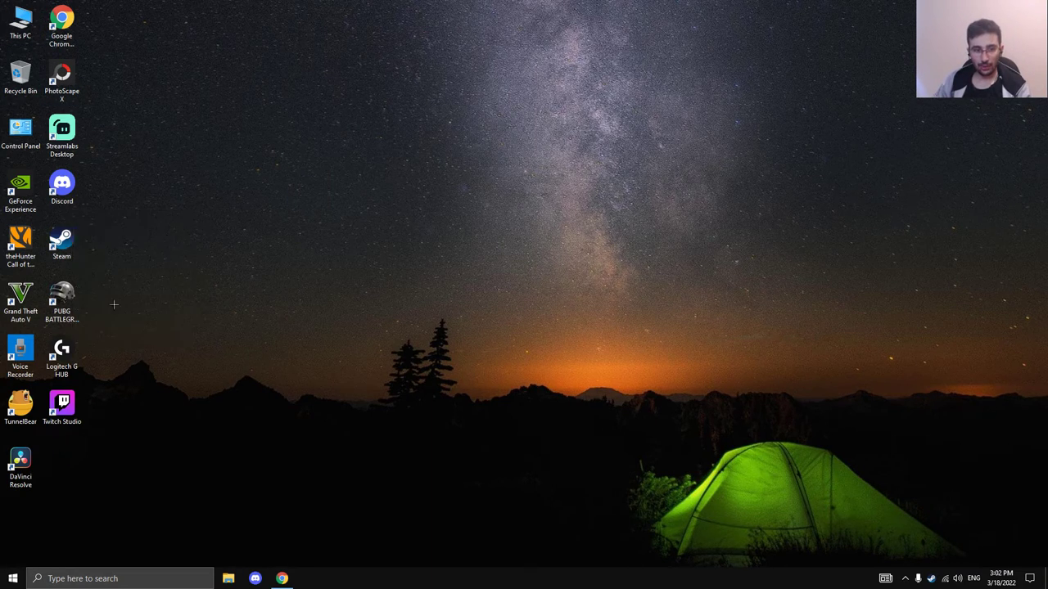
# Open the properties of Local Disk (C:) from This PC in File Explorer.
pyautogui.click(229, 579)
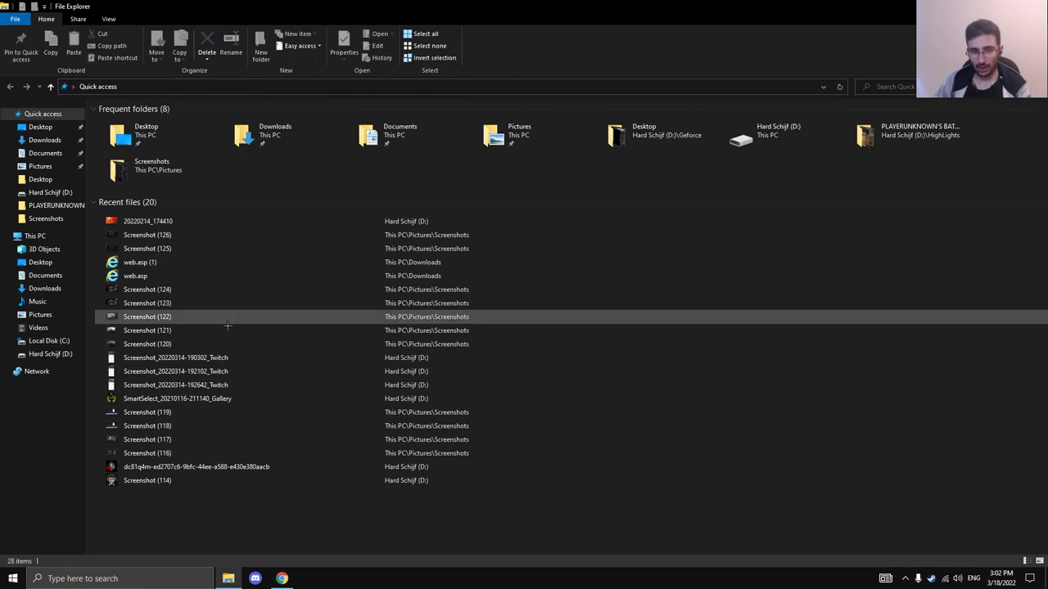
pyautogui.click(63, 357)
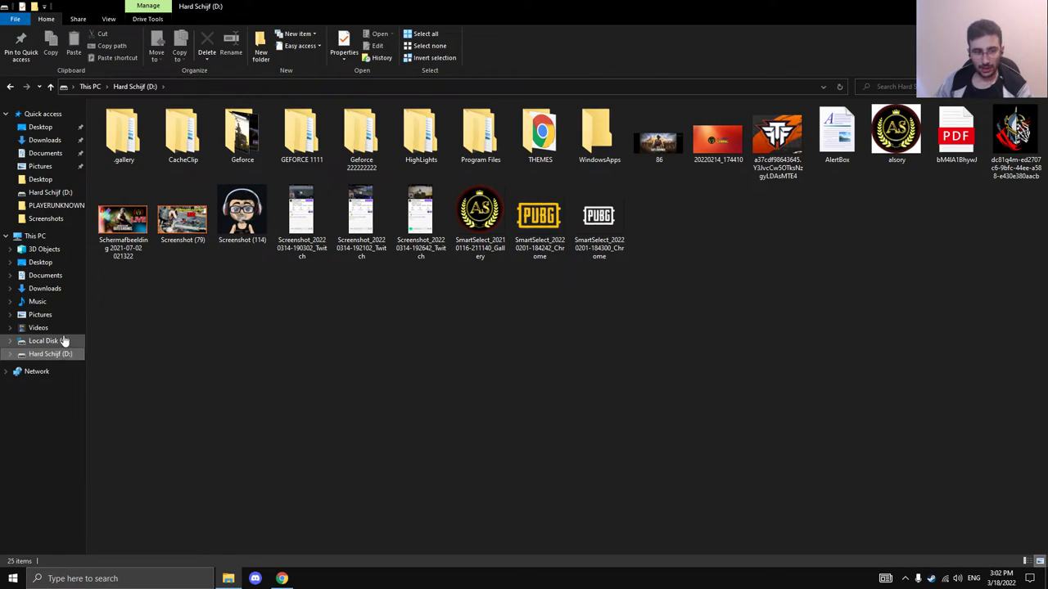
pyautogui.click(34, 236)
pyautogui.click(166, 209)
pyautogui.rightClick(166, 208)
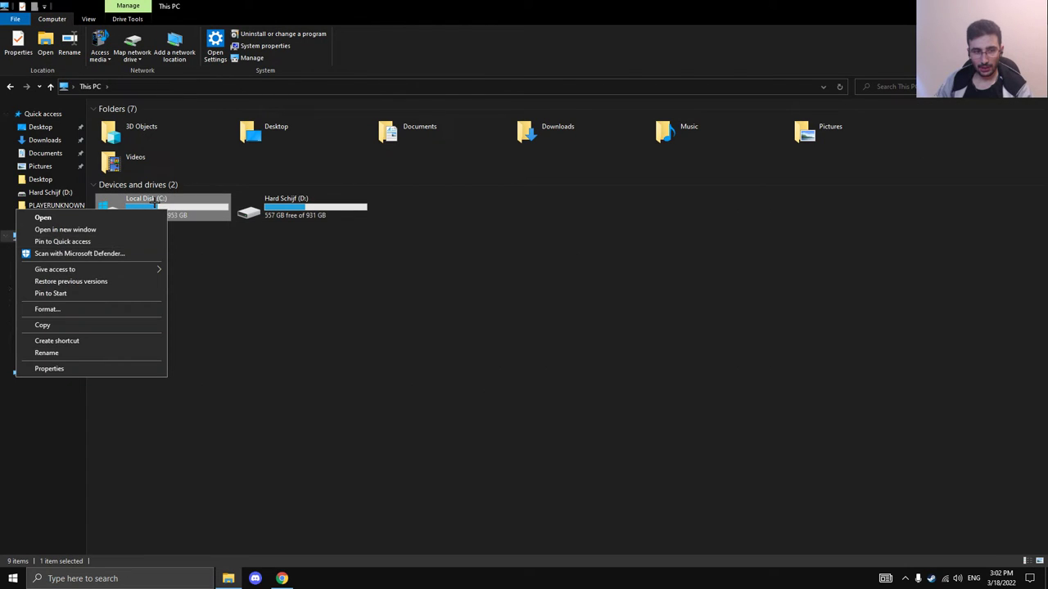
pyautogui.rightClick(154, 203)
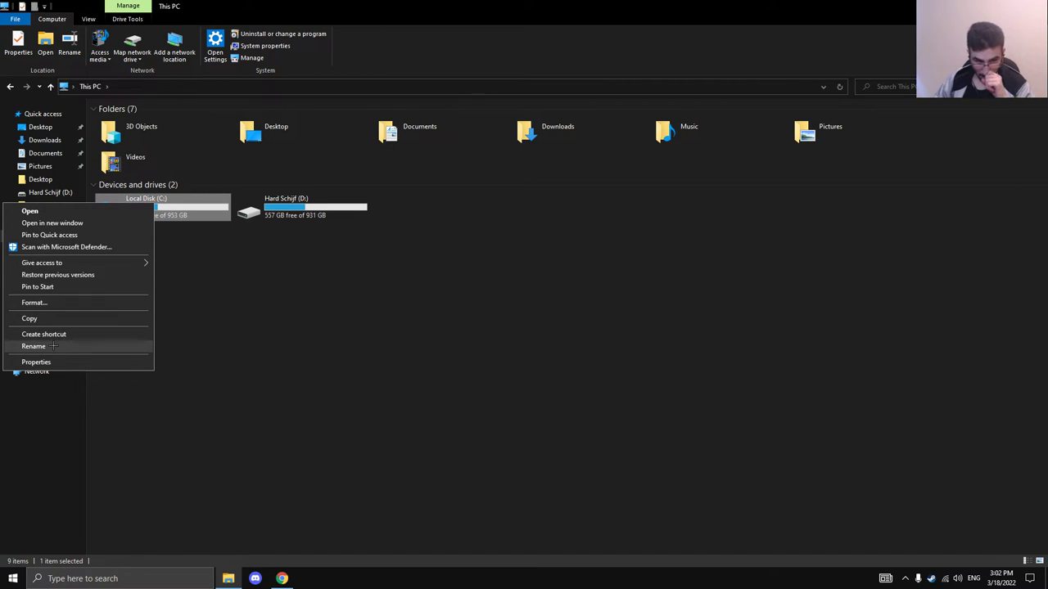
pyautogui.click(57, 362)
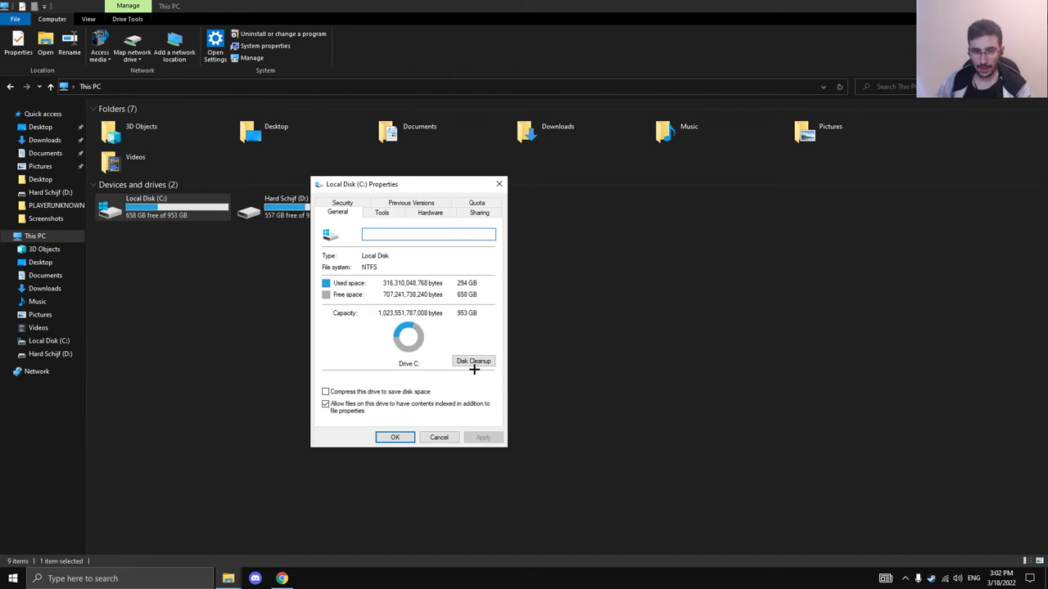
# Open Disk Cleanup for drive C: and review the full list of file types selected for deletion.
pyautogui.click(479, 361)
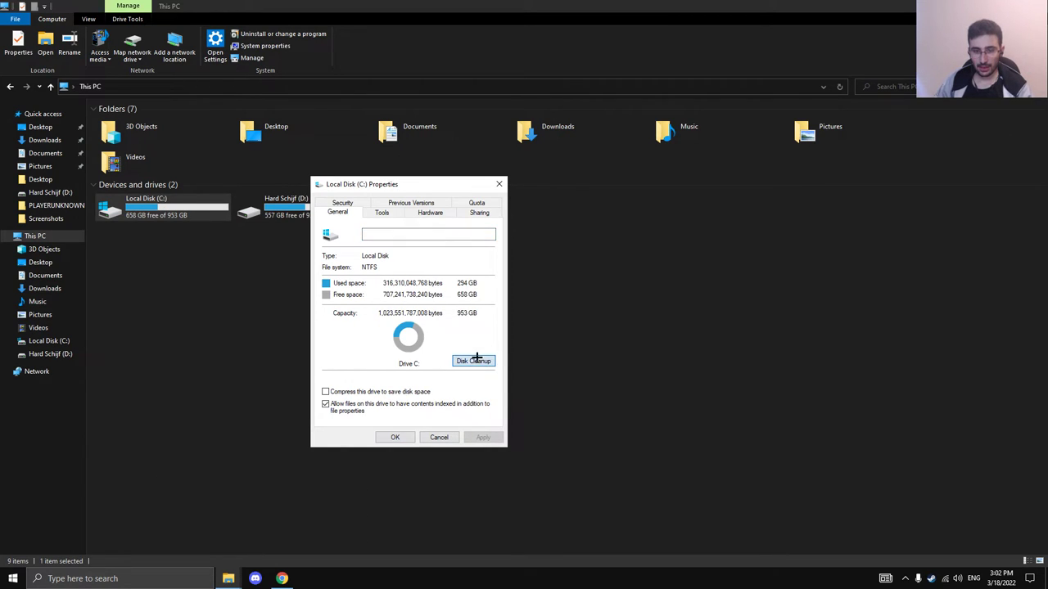
pyautogui.scroll(-1, 55, 104)
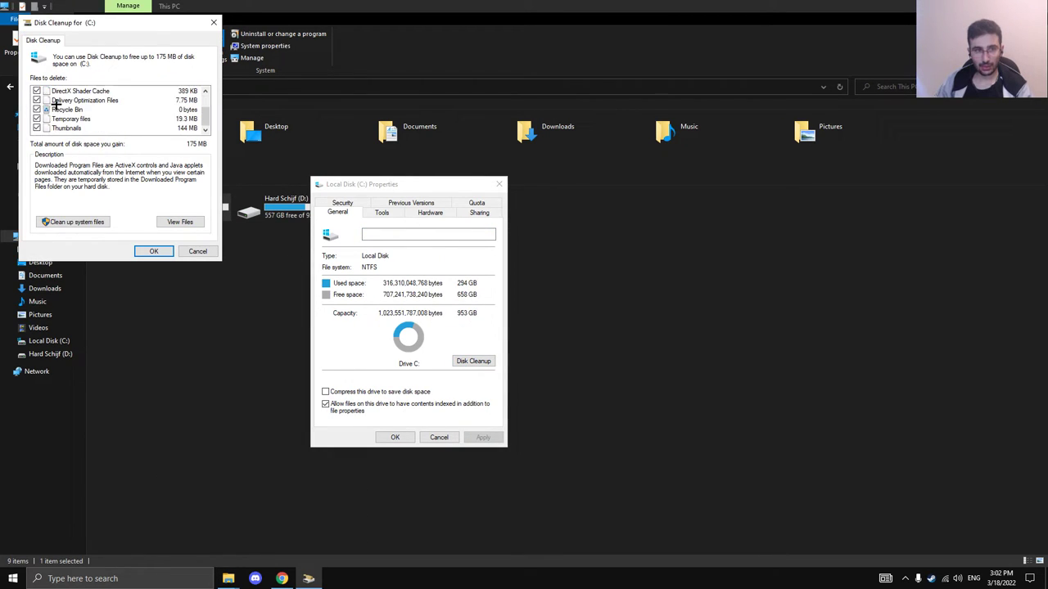
pyautogui.scroll(1, 51, 110)
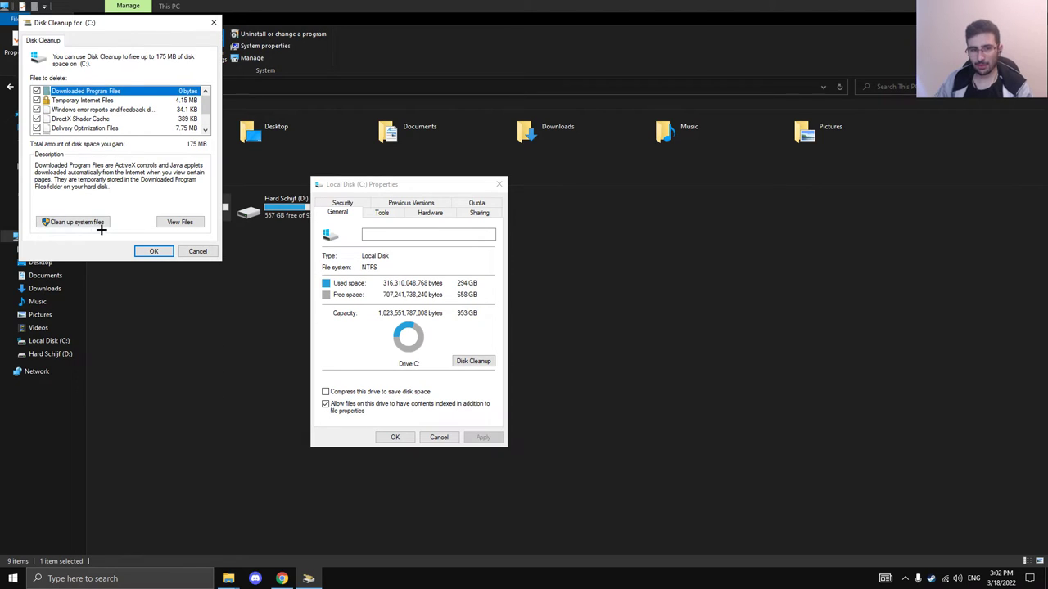
pyautogui.scroll(-1, 86, 118)
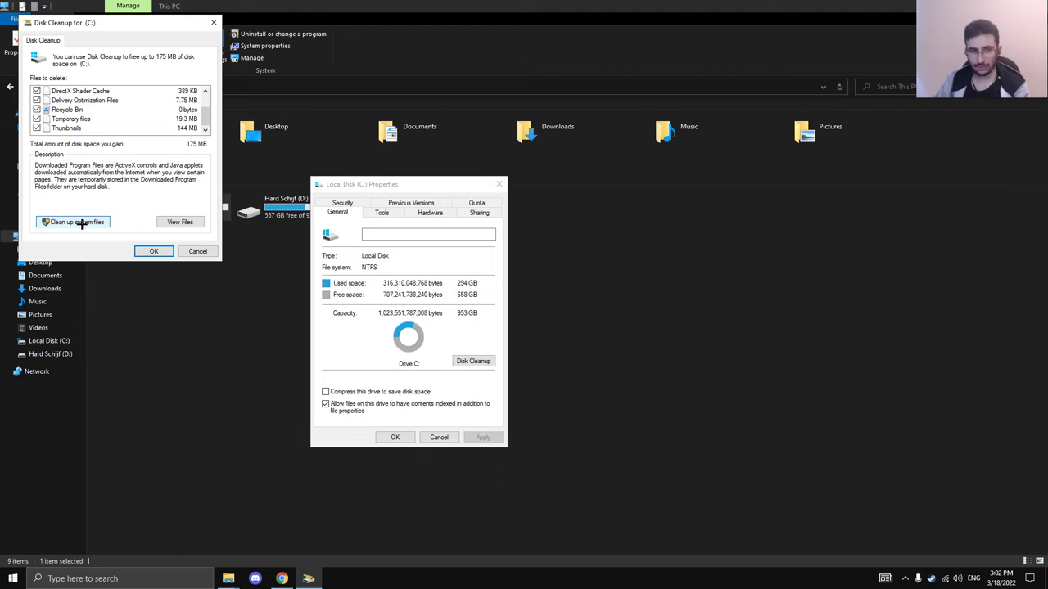
pyautogui.scroll(1, 74, 113)
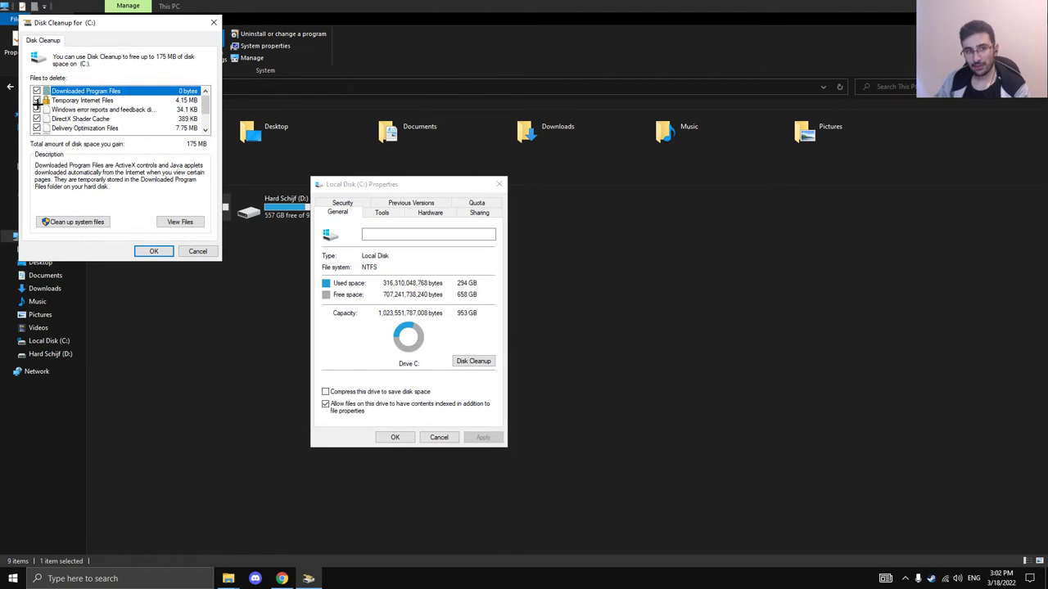
pyautogui.scroll(-1, 36, 96)
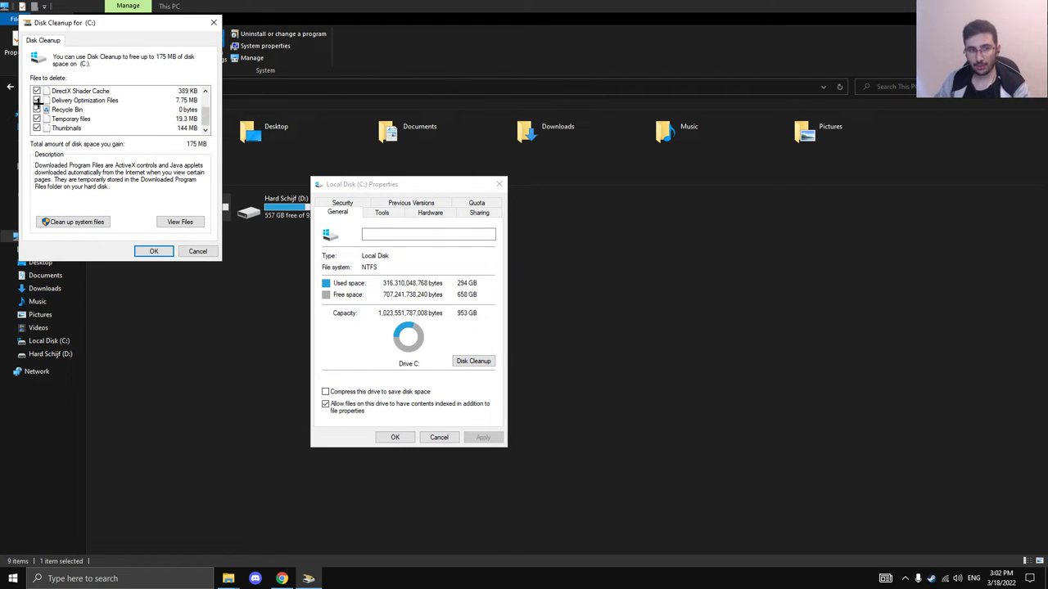
pyautogui.scroll(1, 39, 120)
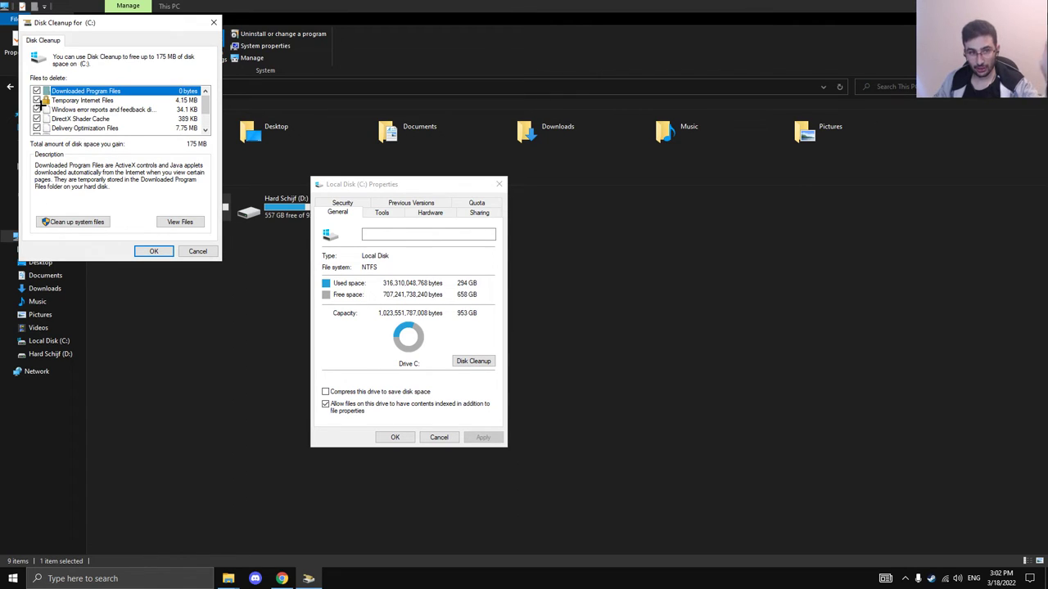
pyautogui.scroll(-1, 41, 115)
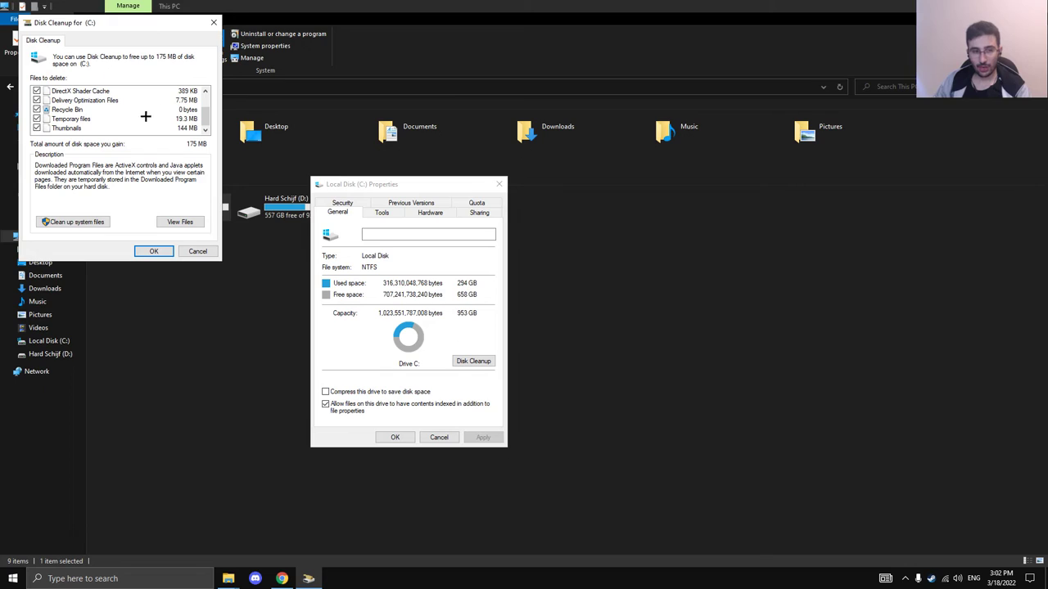
# Start deleting the selected cleanup files, cancel the permanent deletion, and close Disk Cleanup and the drive C: properties.
pyautogui.click(155, 249)
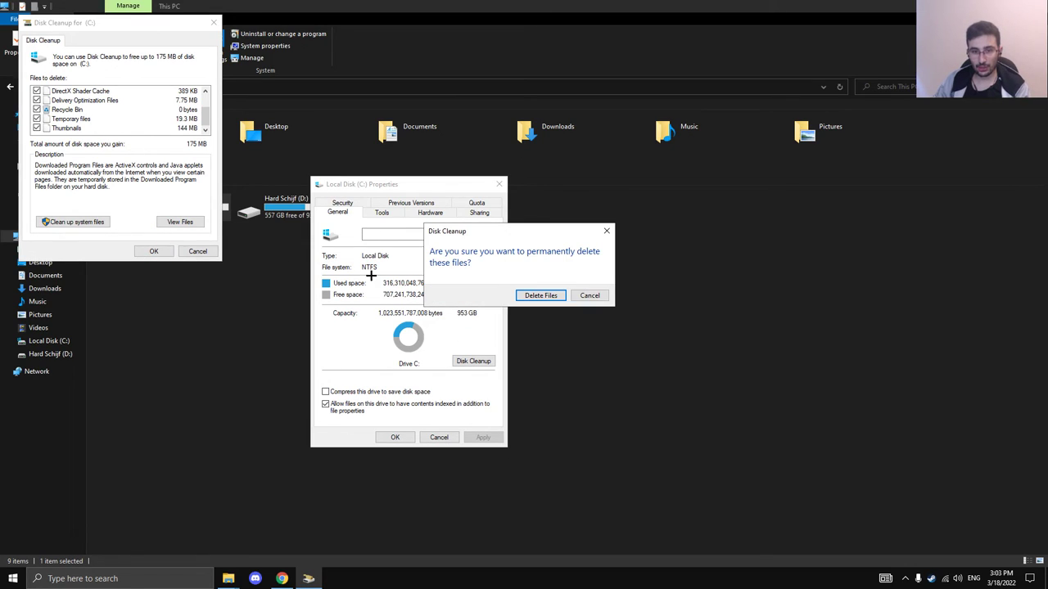
pyautogui.click(606, 231)
pyautogui.click(212, 16)
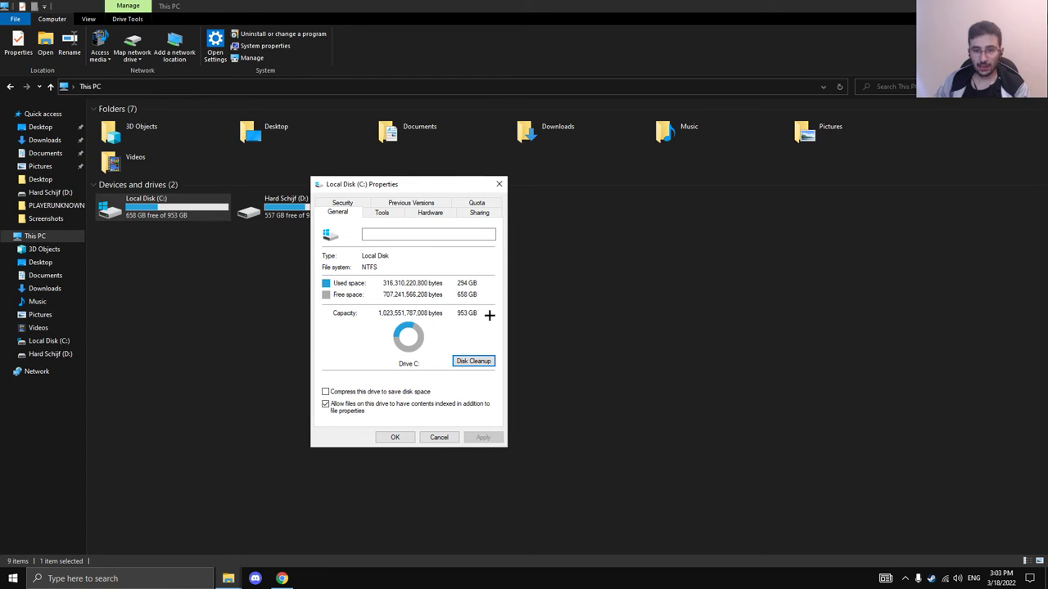
pyautogui.click(400, 435)
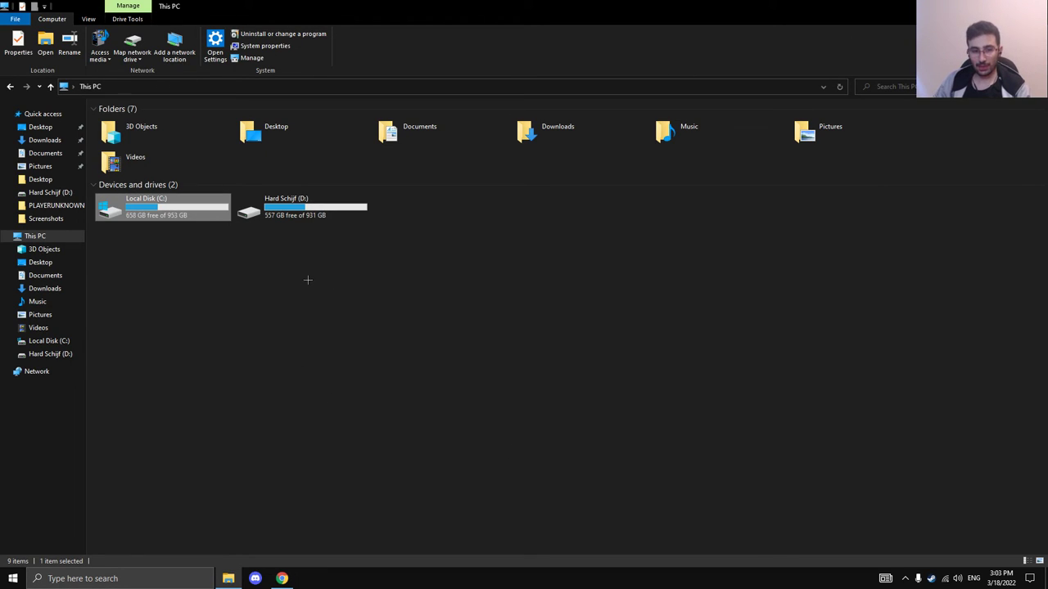
pyautogui.rightClick(280, 210)
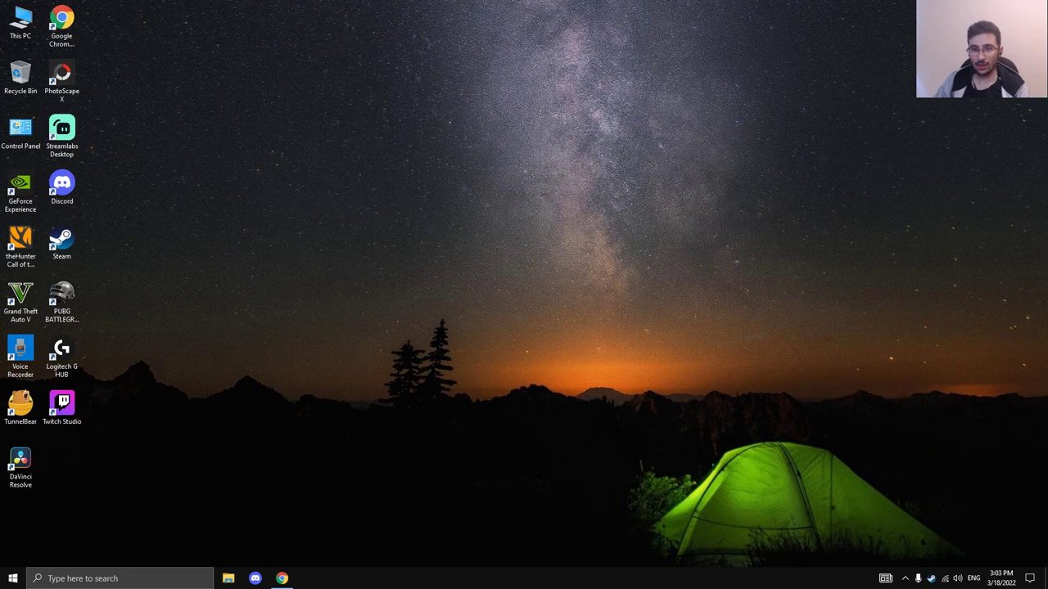
pyautogui.press('super+x')
pyautogui.press('r')
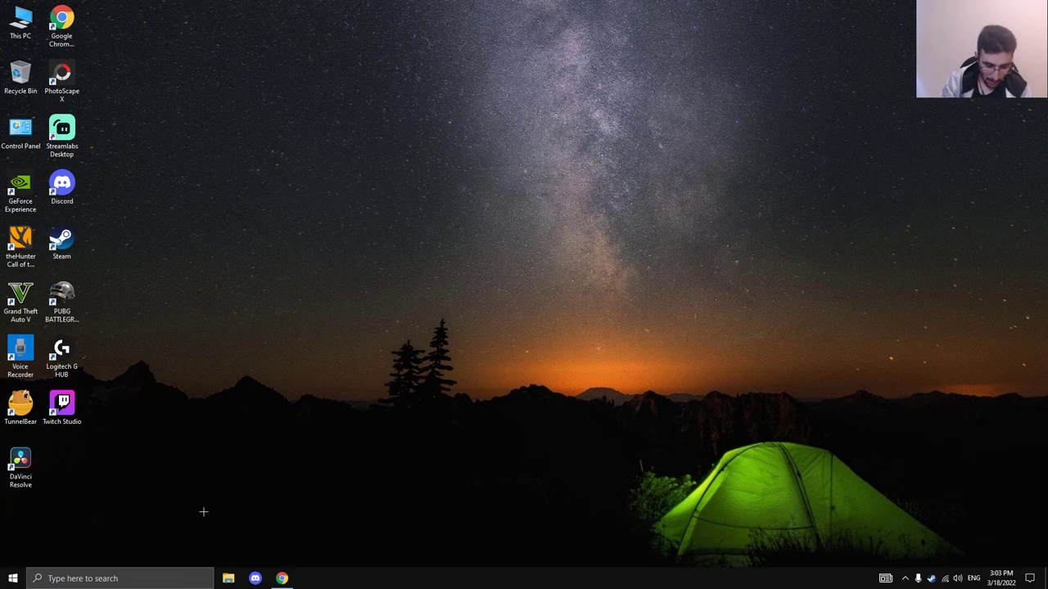
pyautogui.moveTo(144, 459); pyautogui.dragTo(261, 341)
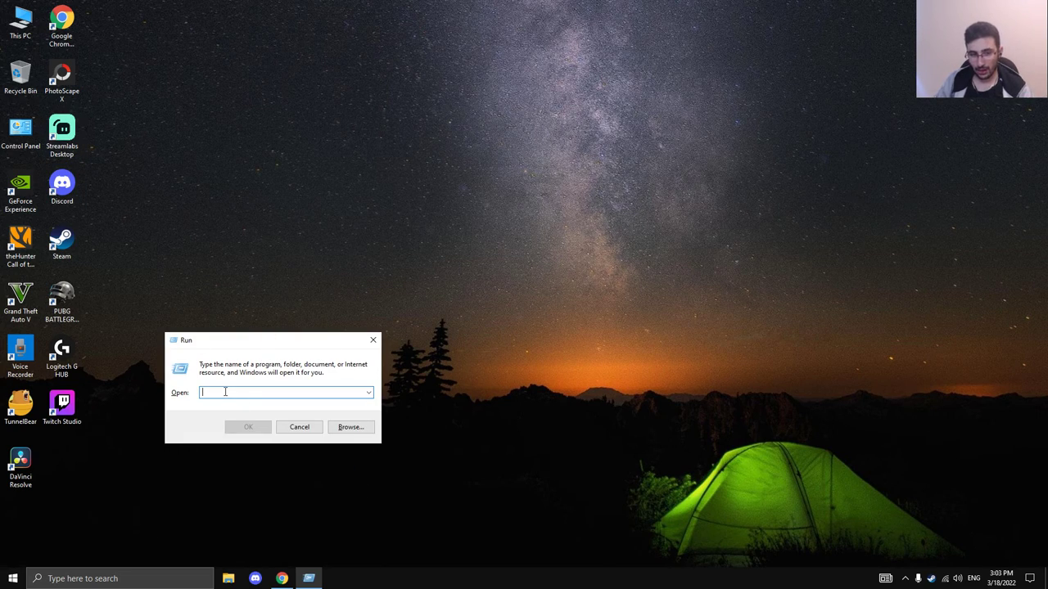
pyautogui.write('tem')
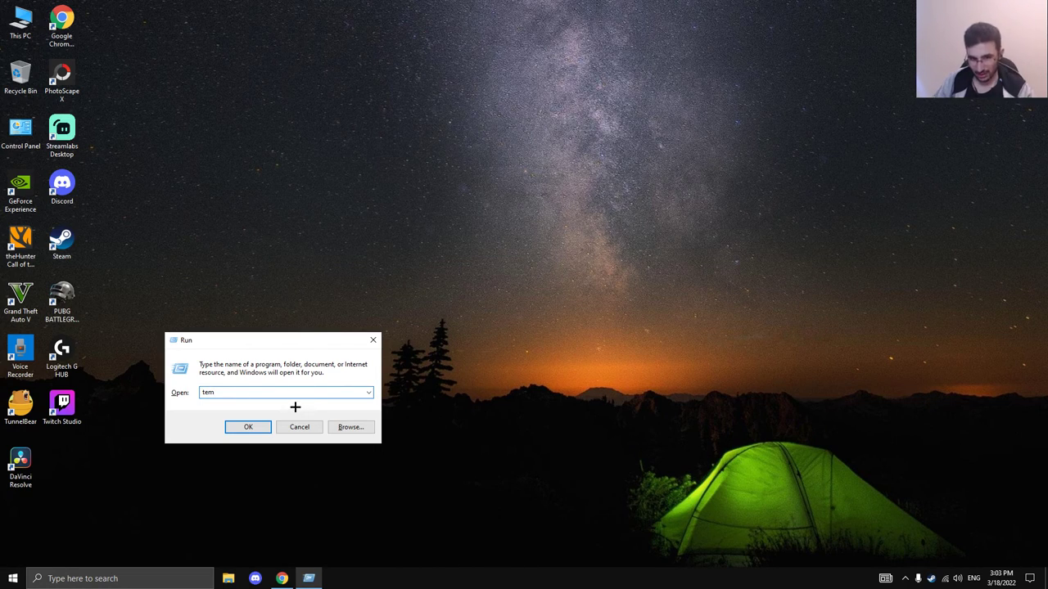
pyautogui.click(373, 340)
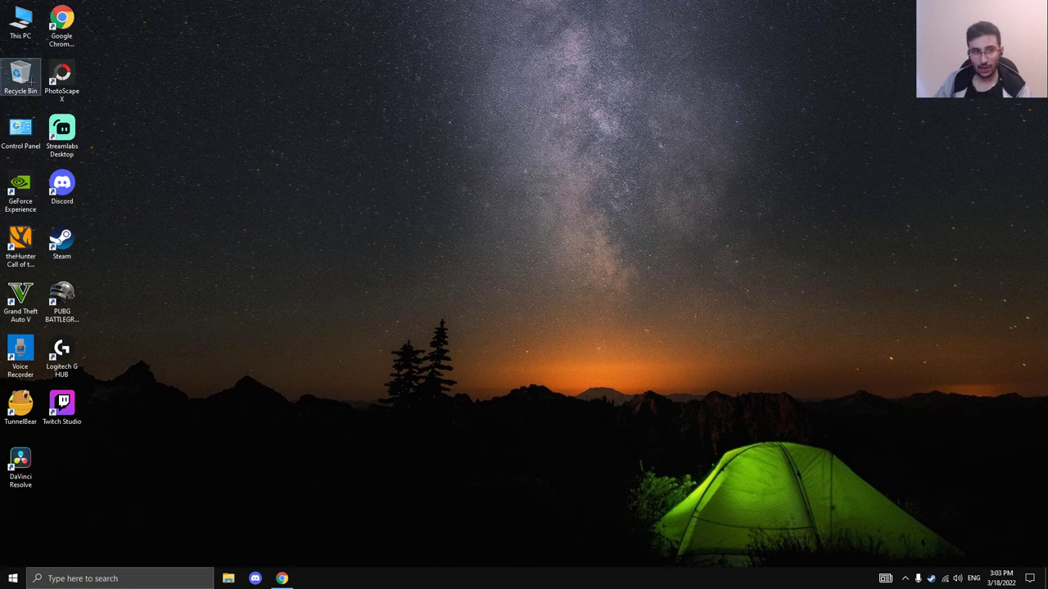
# View the available actions for the Recycle Bin on the desktop and dismiss them.
pyautogui.rightClick(4, 72)
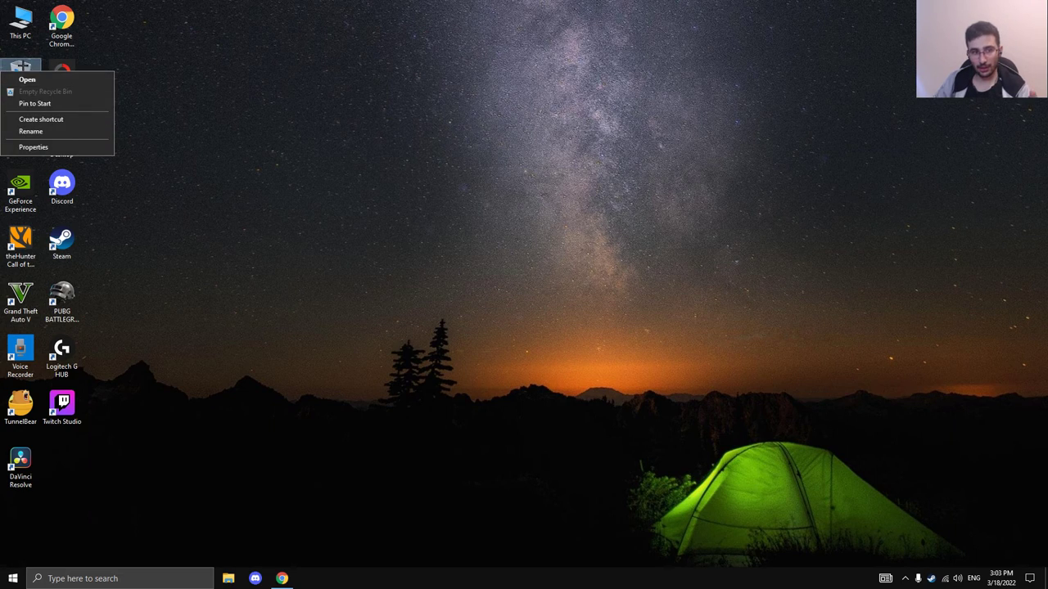
pyautogui.click(372, 299)
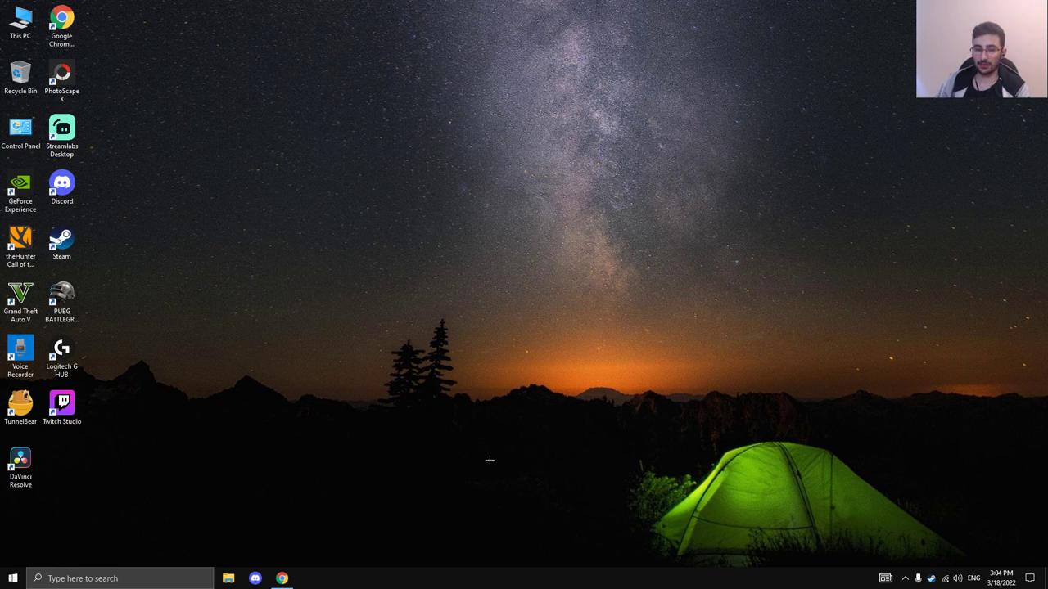
# Switch to Google Chrome and highlight the channel name and follower count on the Twitch channel page, then clear the selection.
pyautogui.click(281, 579)
pyautogui.moveTo(197, 363); pyautogui.dragTo(310, 370)
pyautogui.click(309, 371)
pyautogui.tripleClick(307, 371)
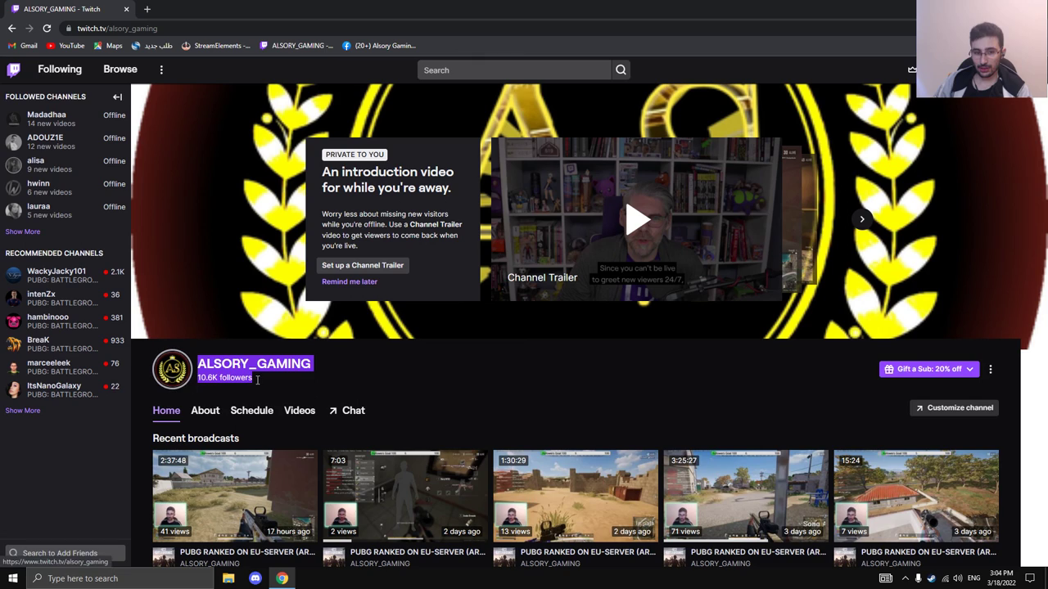
pyautogui.click(261, 381)
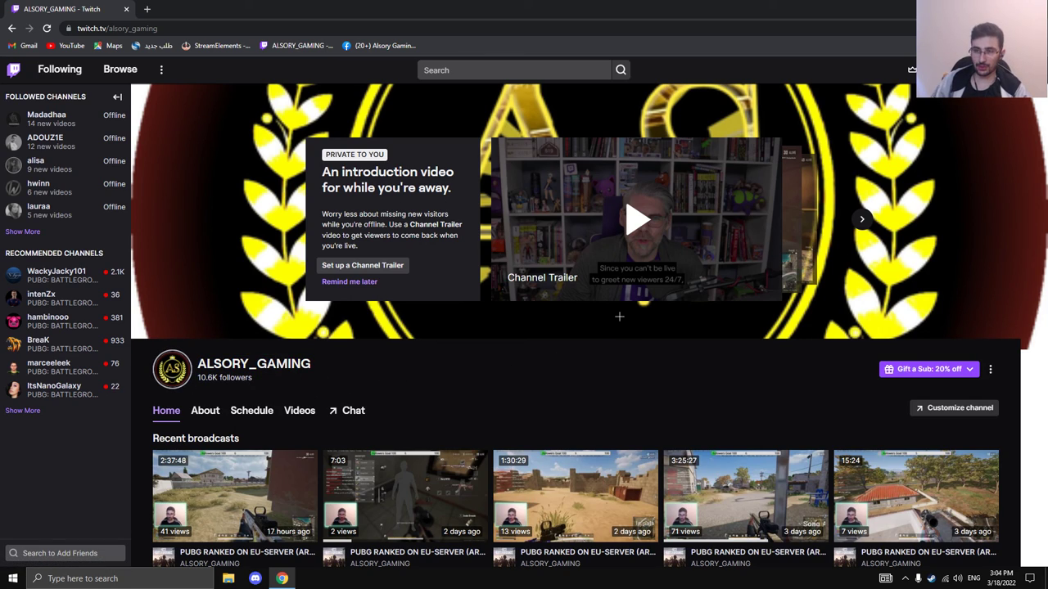